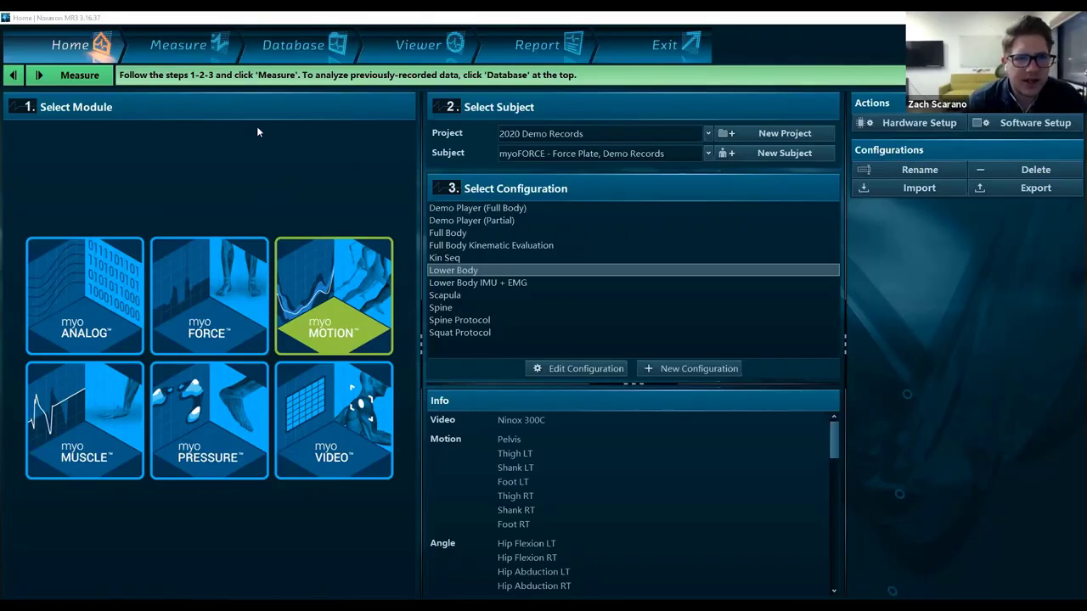
# - Open the first Dual FP - CMJ w/ Ninox 300c, IMU, & EMG record and generate its MyoForce Jump Analysis report using the preset channels and periods
pyautogui.click(308, 44)
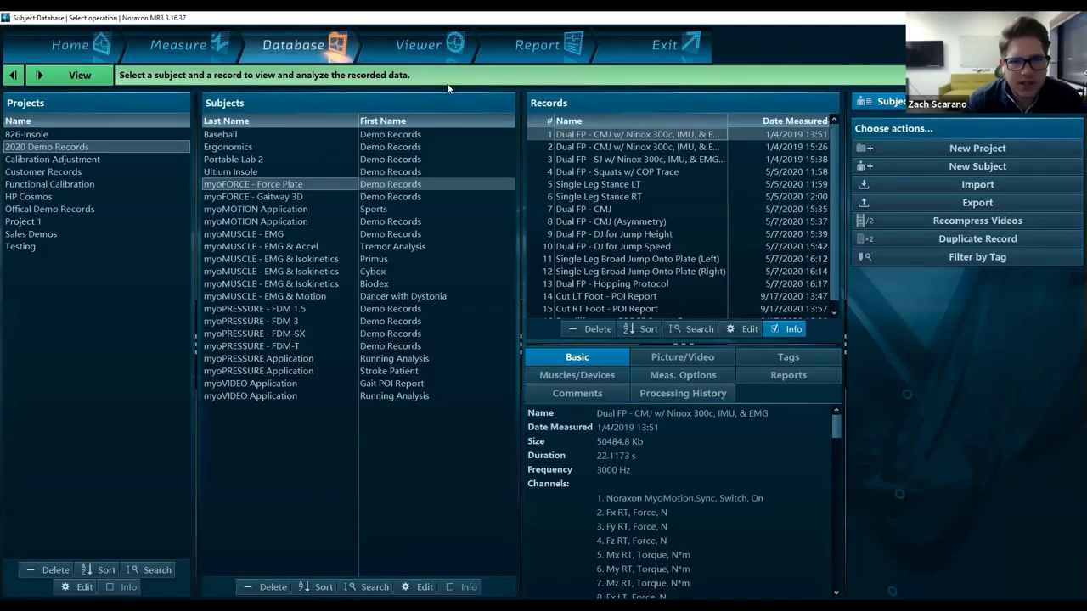
pyautogui.doubleClick(622, 134)
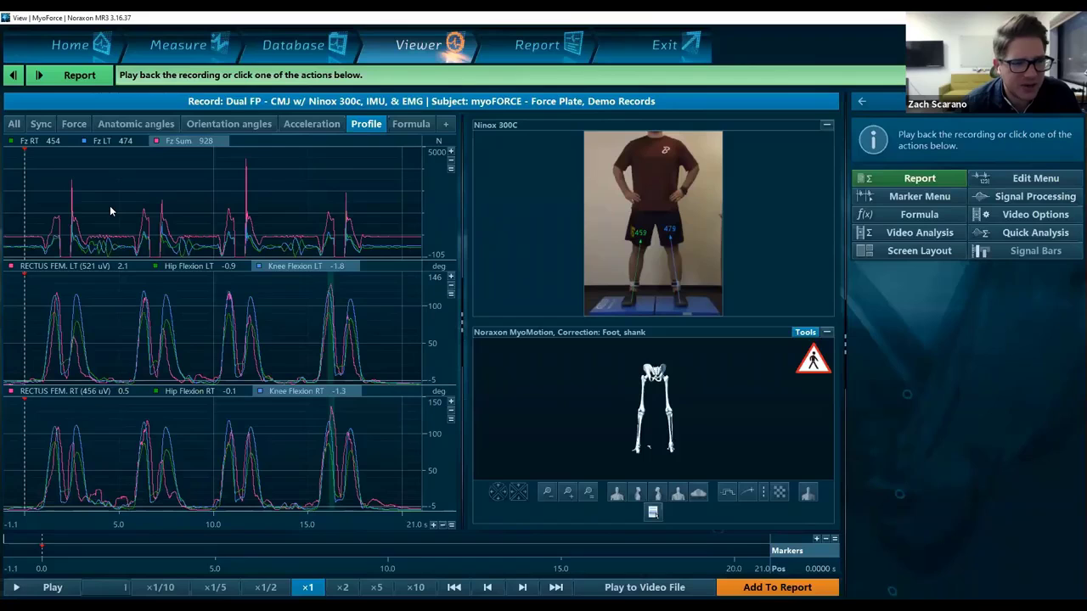
pyautogui.click(100, 81)
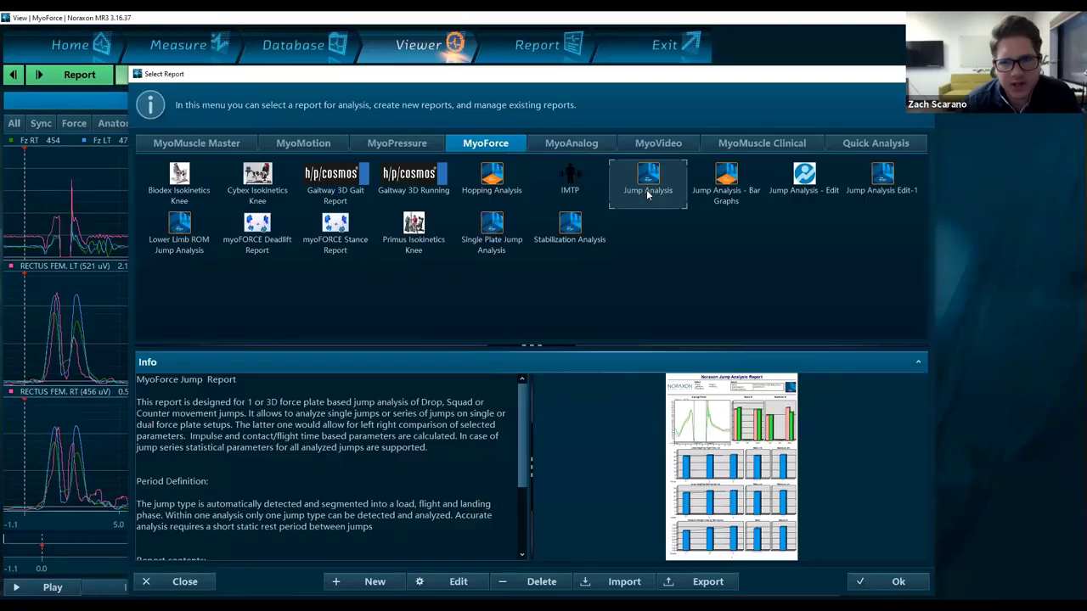
pyautogui.click(893, 582)
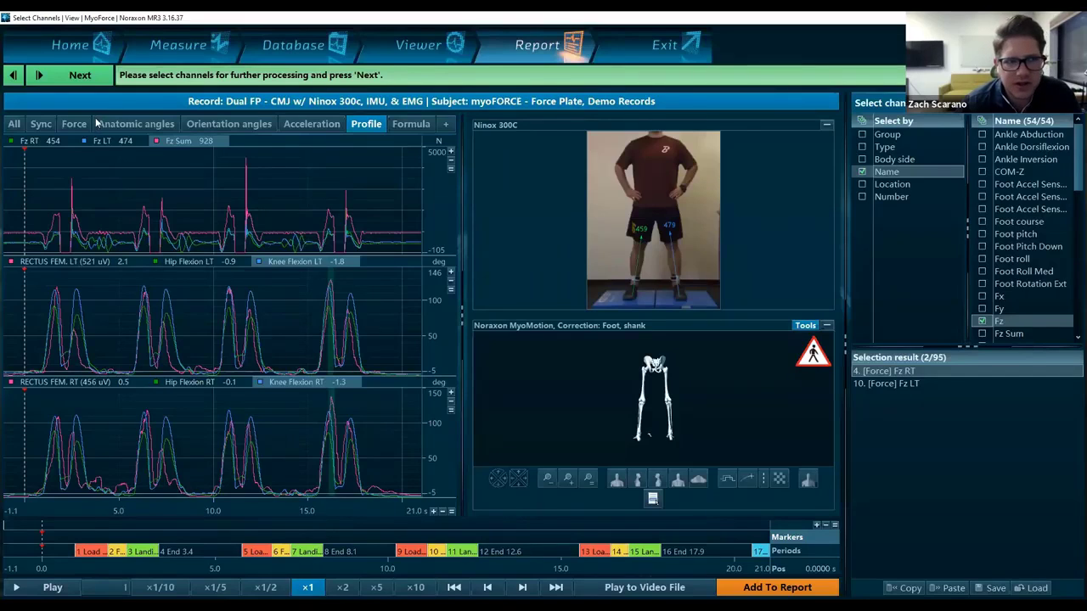
pyautogui.click(96, 80)
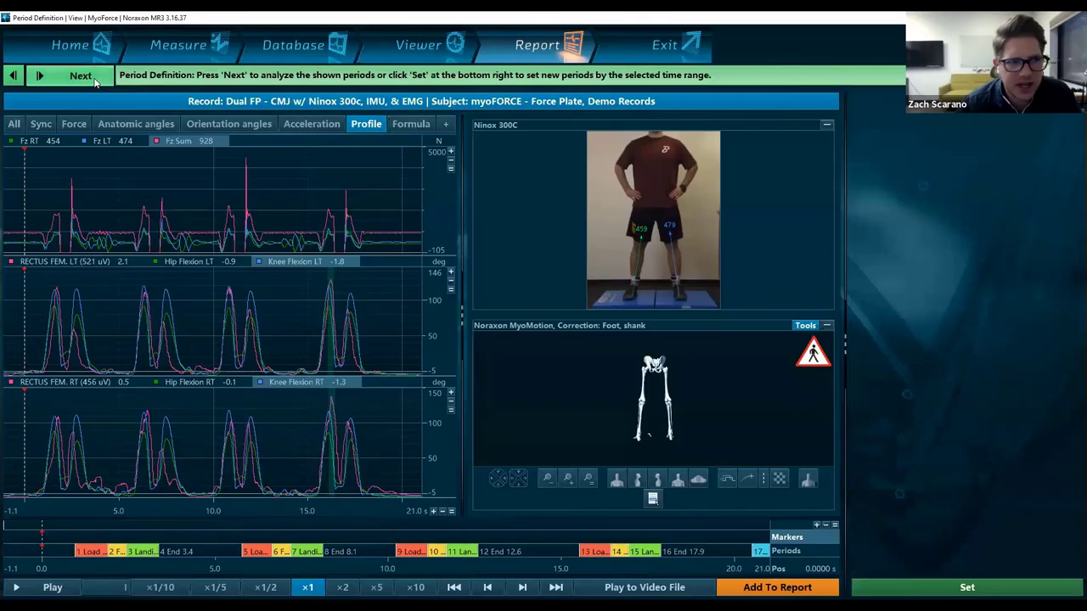
pyautogui.click(96, 77)
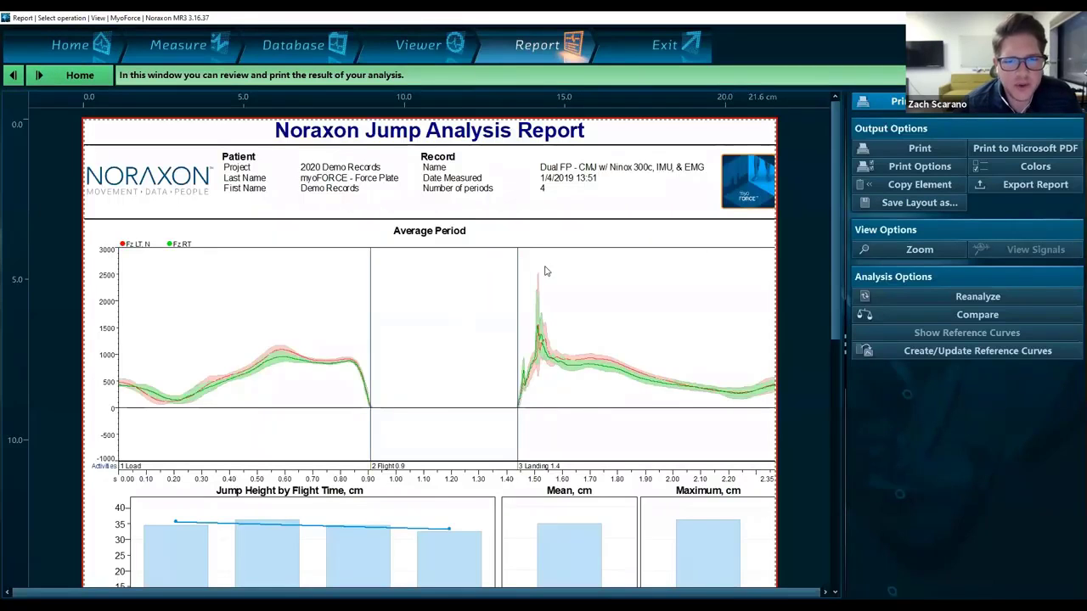
# - Examine the report's average period force curves and its jump height charts by flight time and net impulse
pyautogui.scroll(-1, 413, 353)
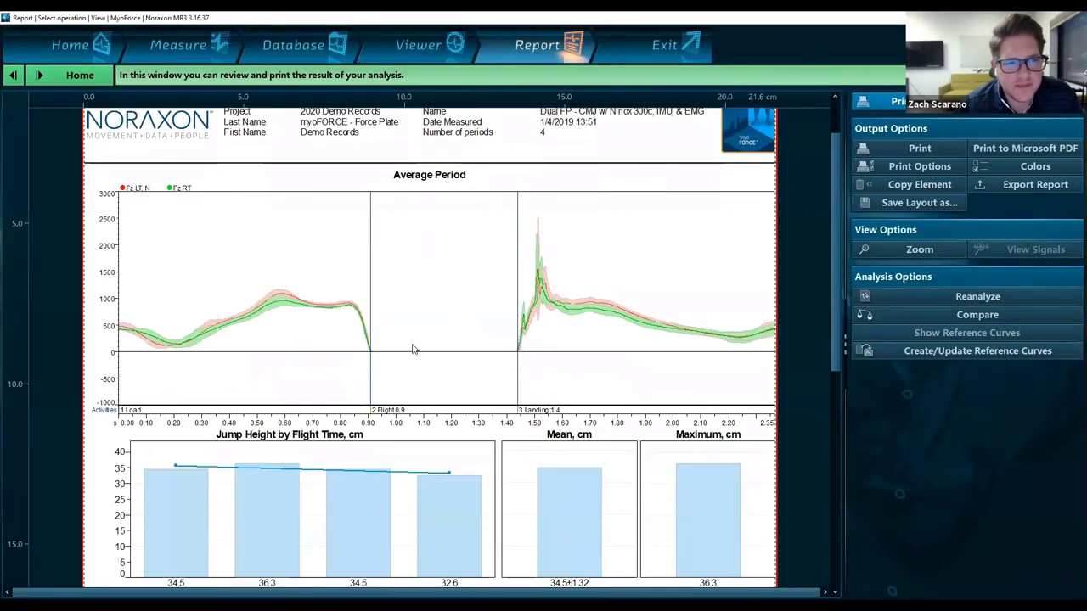
pyautogui.scroll(1, 412, 355)
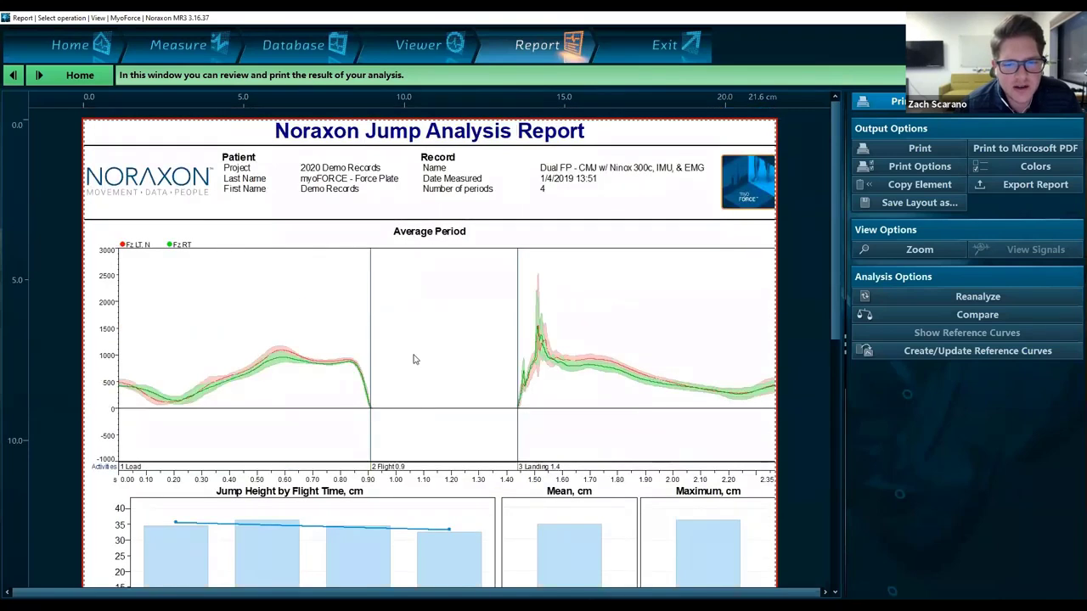
pyautogui.scroll(-1, 413, 361)
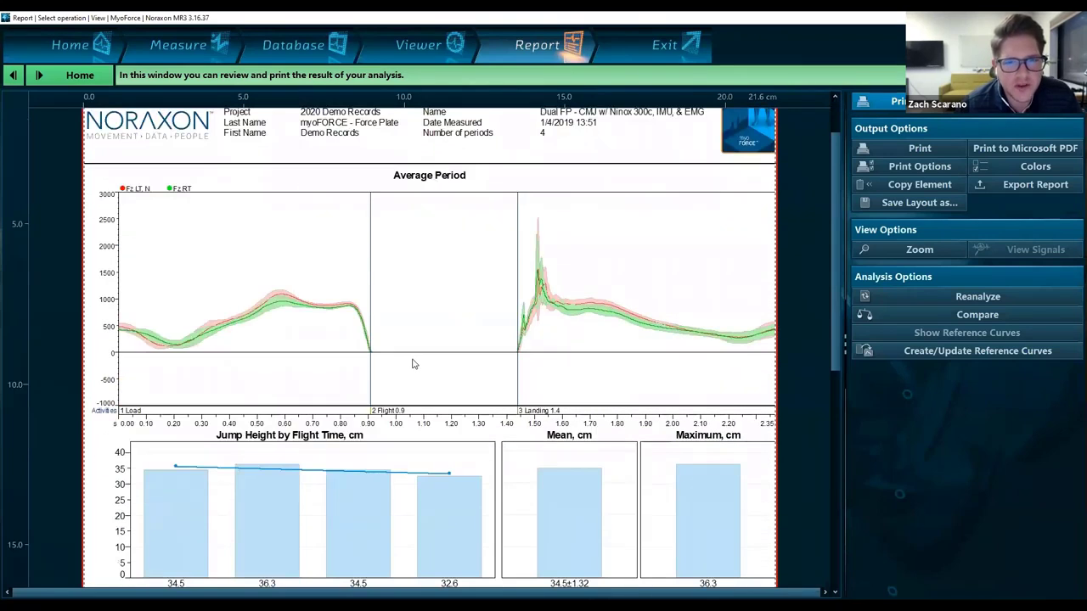
pyautogui.scroll(-2, 413, 363)
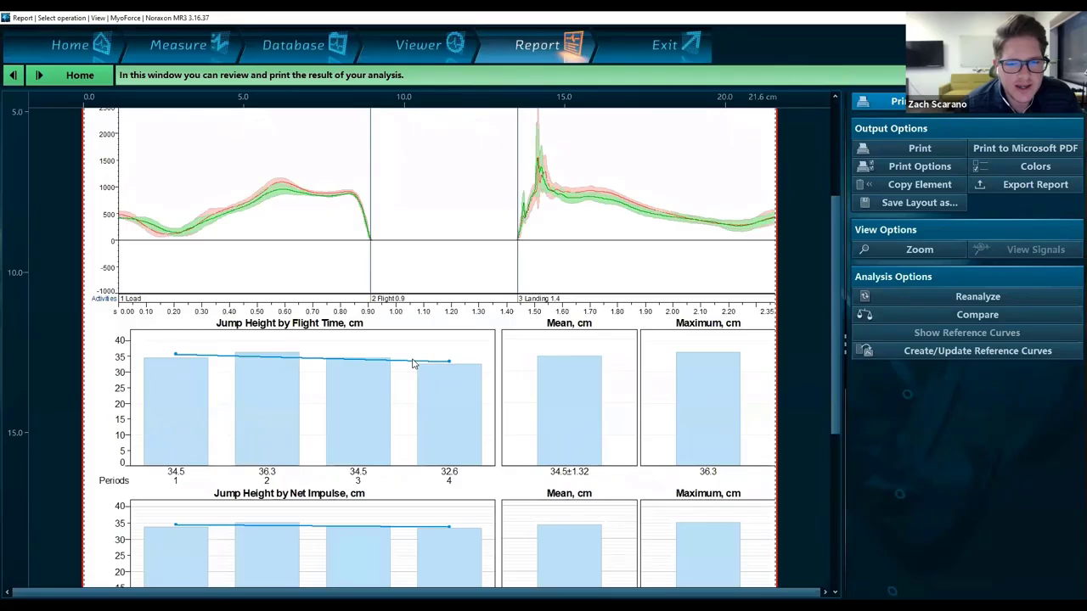
pyautogui.scroll(-1, 413, 363)
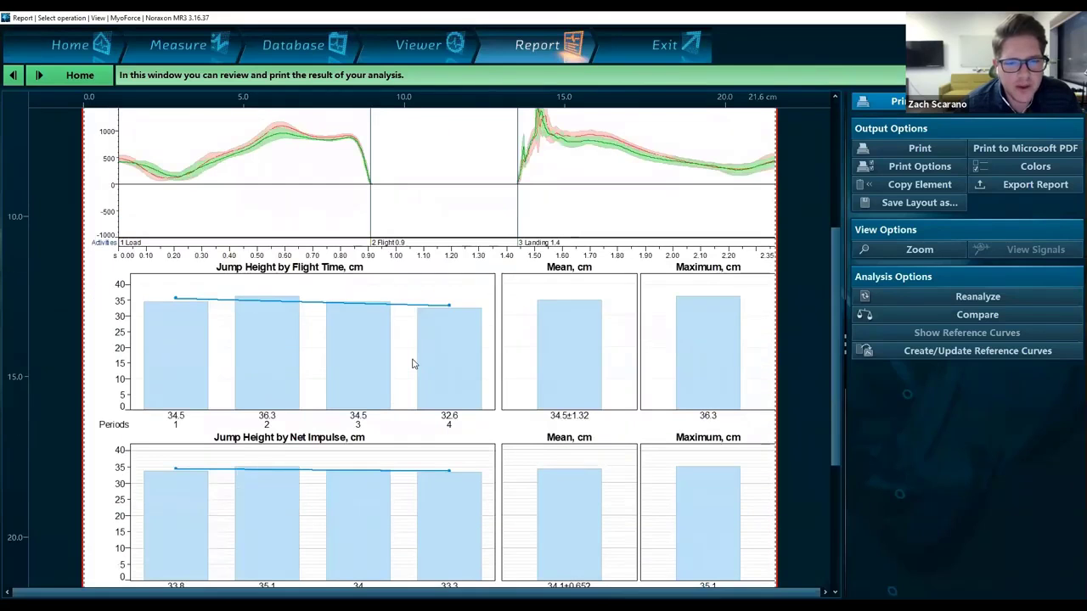
pyautogui.scroll(3, 412, 363)
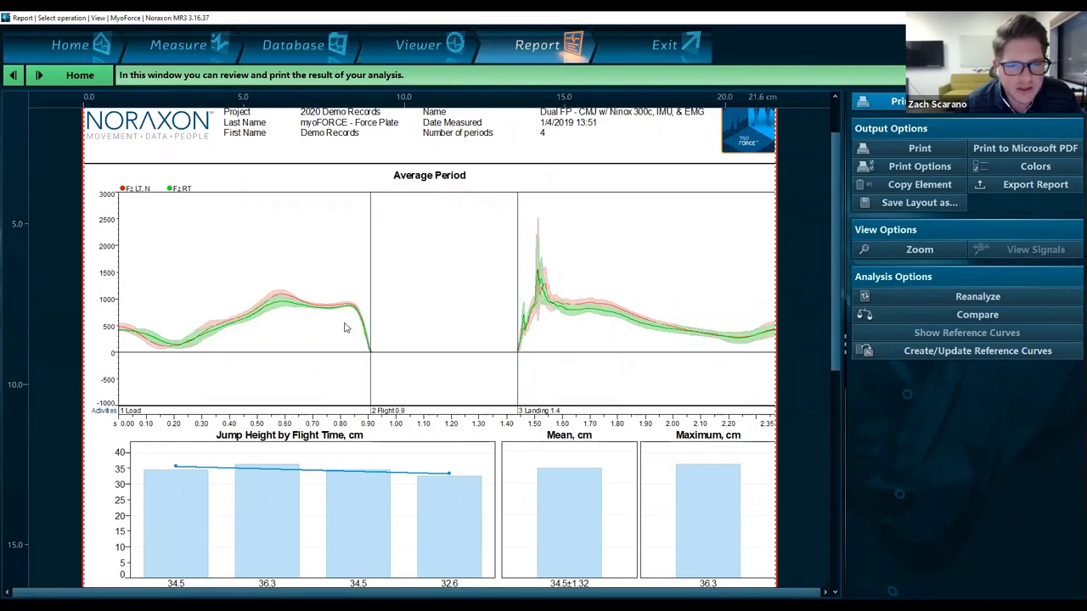
pyautogui.scroll(-1, 346, 324)
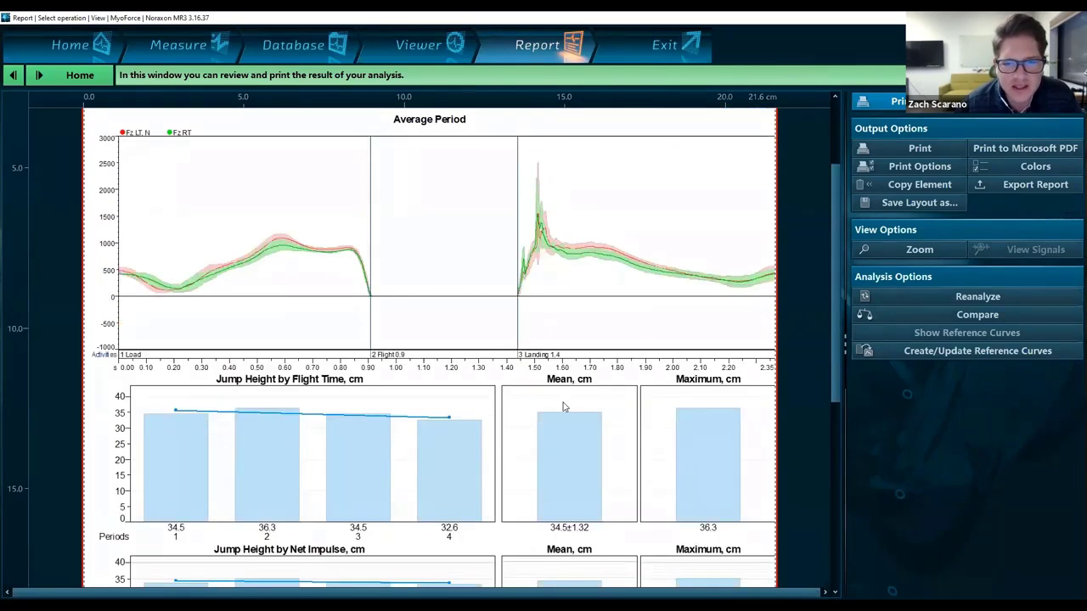
pyautogui.scroll(2, 491, 348)
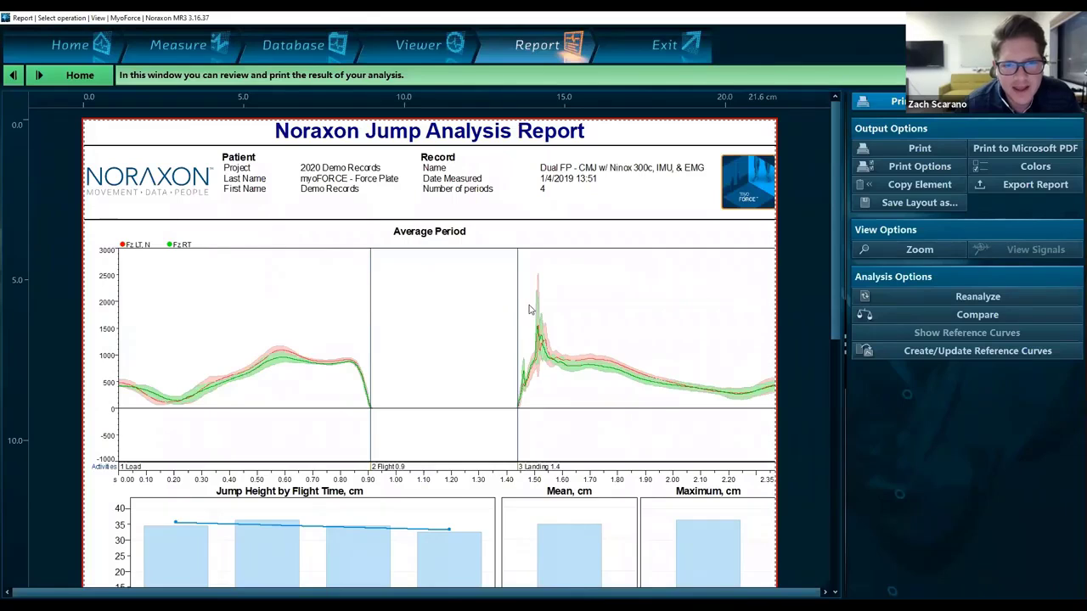
pyautogui.scroll(-1, 530, 309)
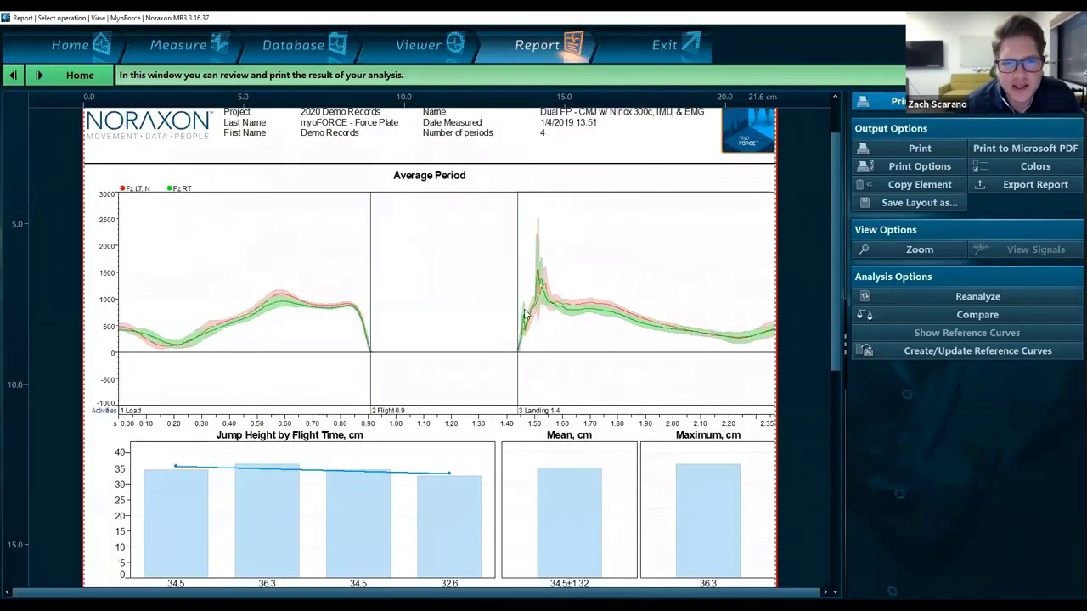
pyautogui.scroll(1, 530, 308)
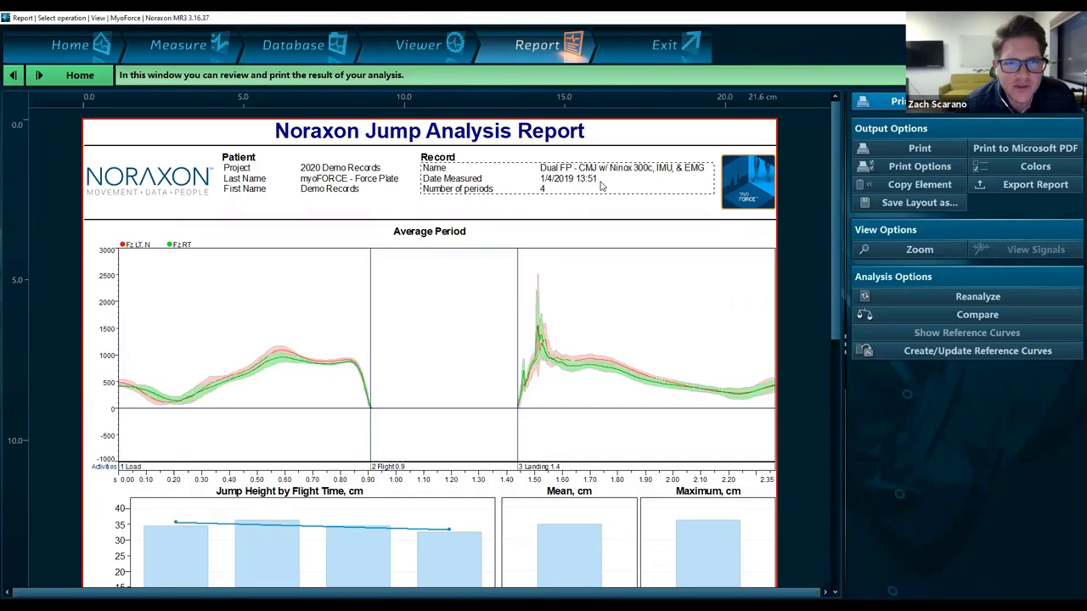
# - Change the report's title text to "Jump Analysis Report" by removing the word Noraxon
pyautogui.doubleClick(478, 142)
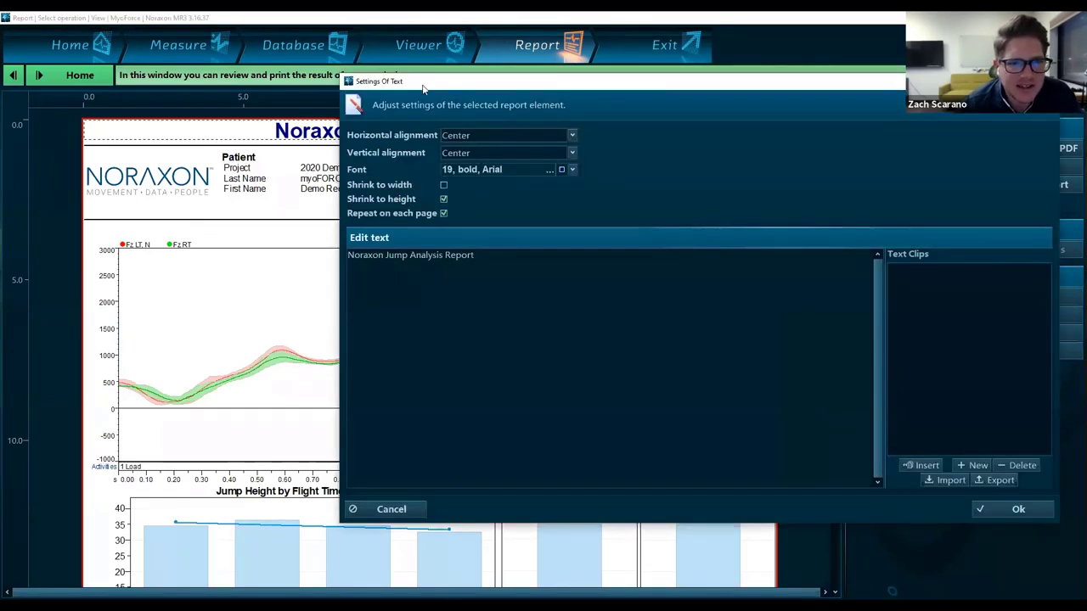
pyautogui.moveTo(422, 88); pyautogui.dragTo(330, 99)
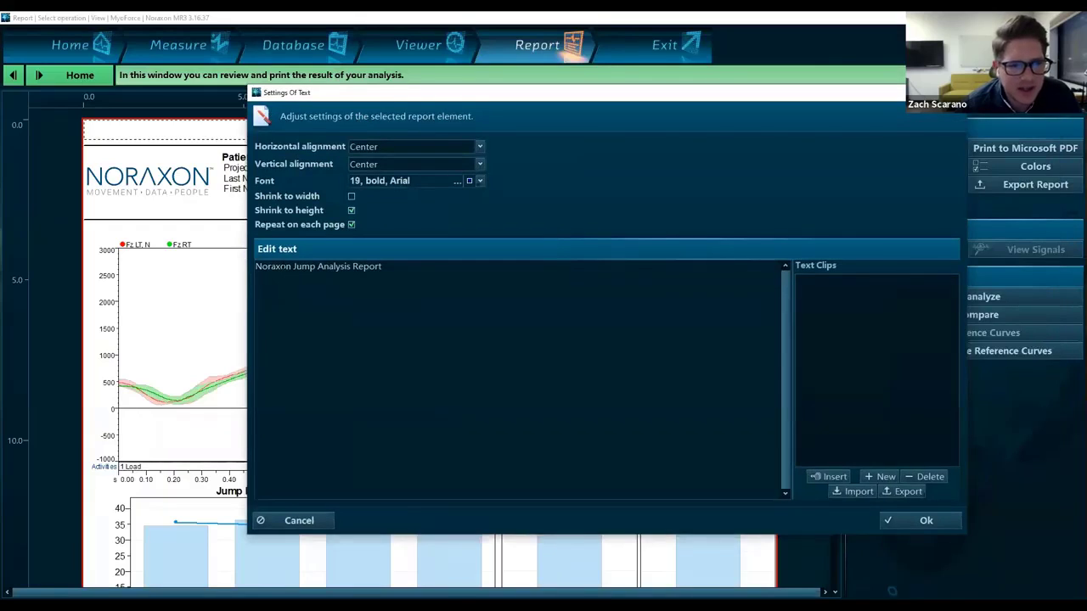
pyautogui.doubleClick(272, 266)
pyautogui.press('BackSpace')
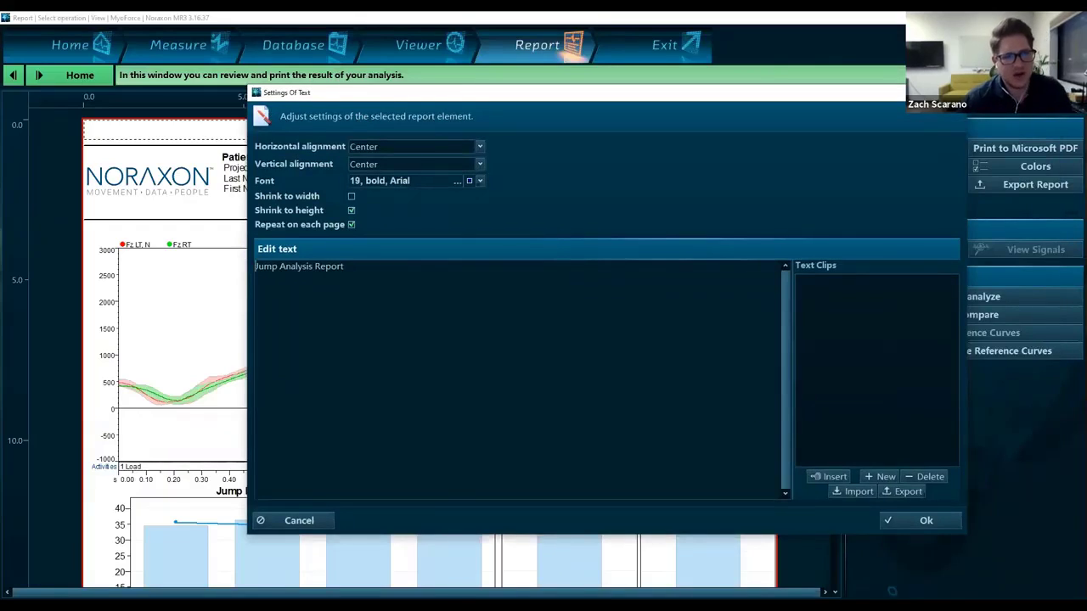
pyautogui.click(895, 521)
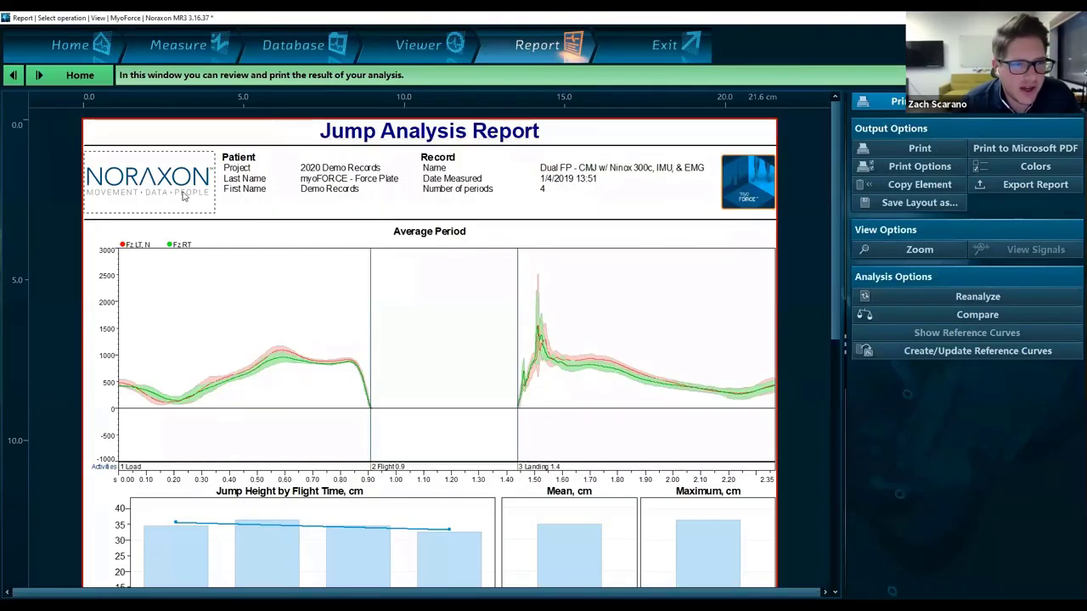
pyautogui.click(754, 197)
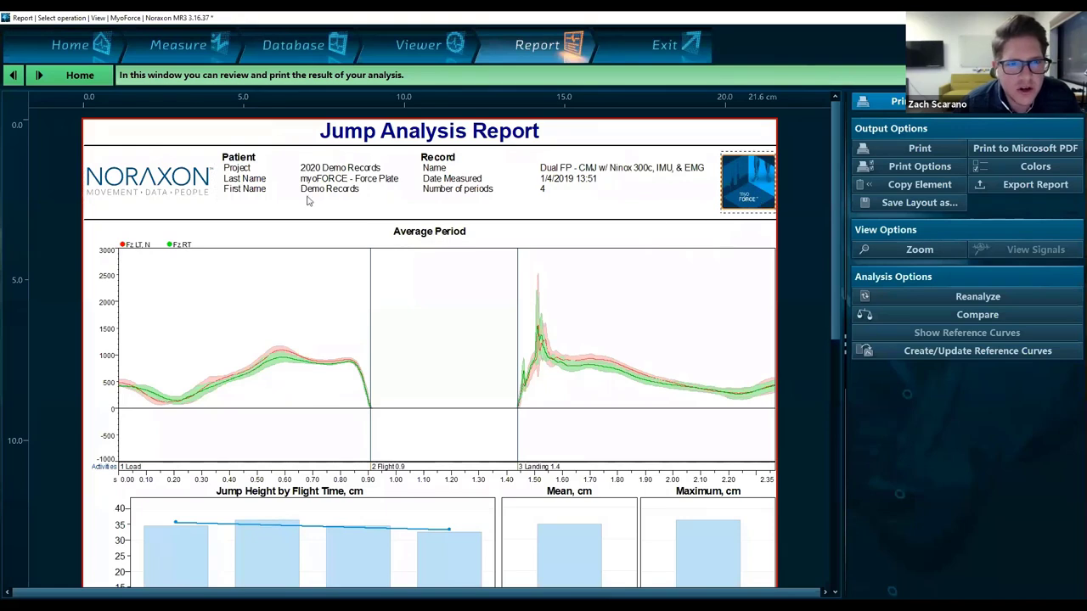
pyautogui.click(239, 192)
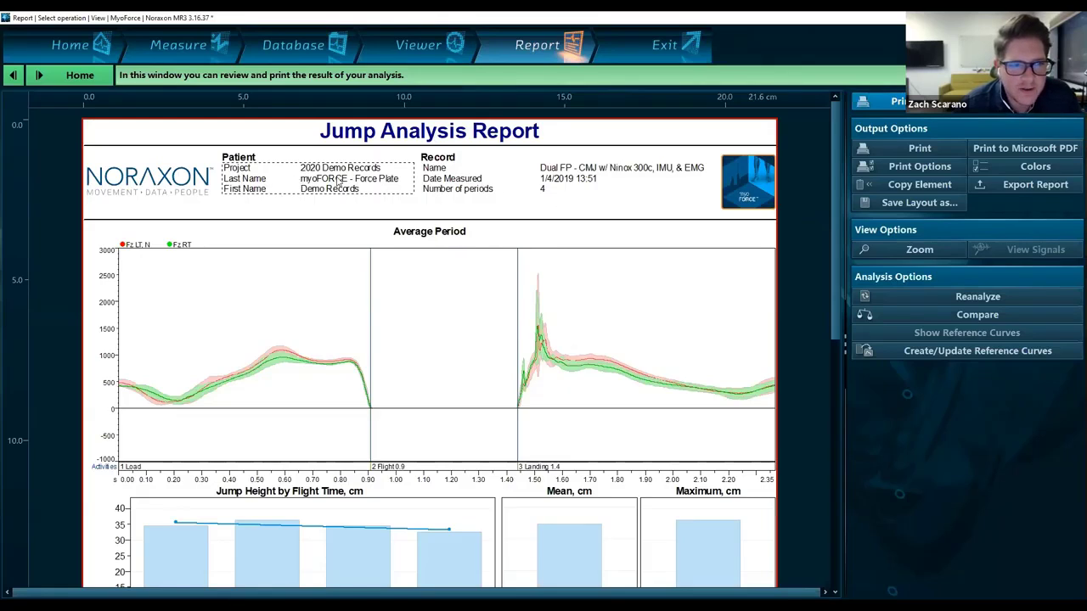
pyautogui.scroll(-1, 342, 179)
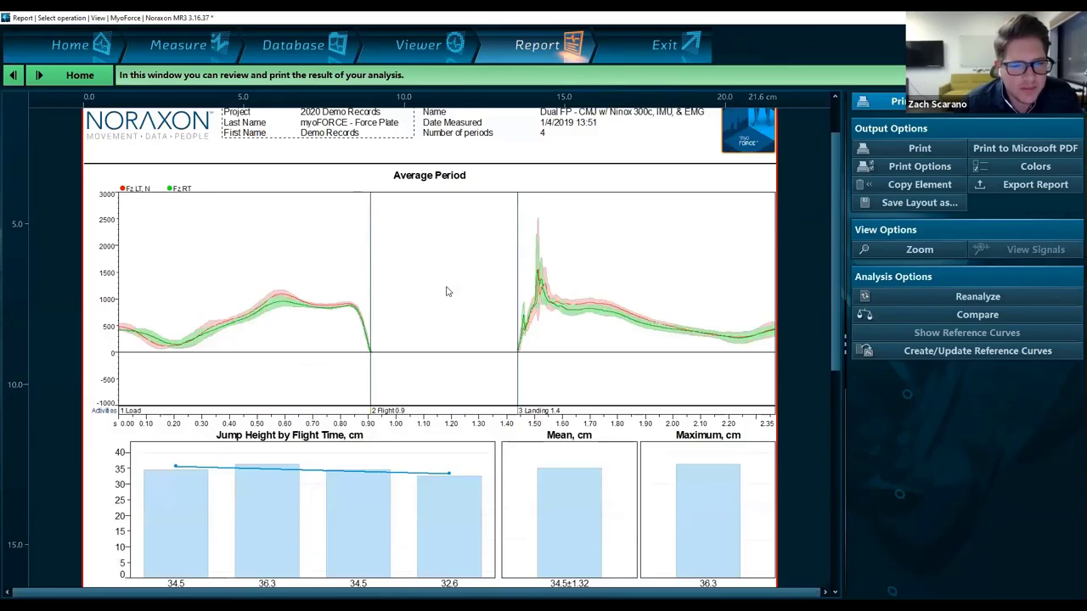
pyautogui.scroll(-1, 440, 385)
pyautogui.scroll(2, 441, 385)
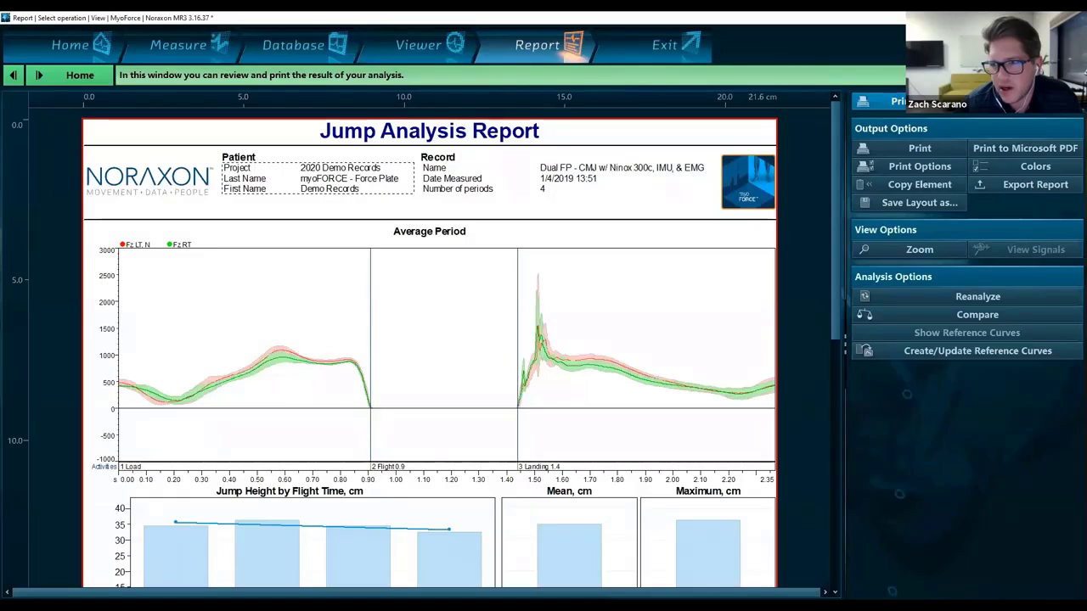
# - Switch the report to layout editing and move the Average Period and Advanced Jump Analysis elements onto the shelf
pyautogui.click(1024, 101)
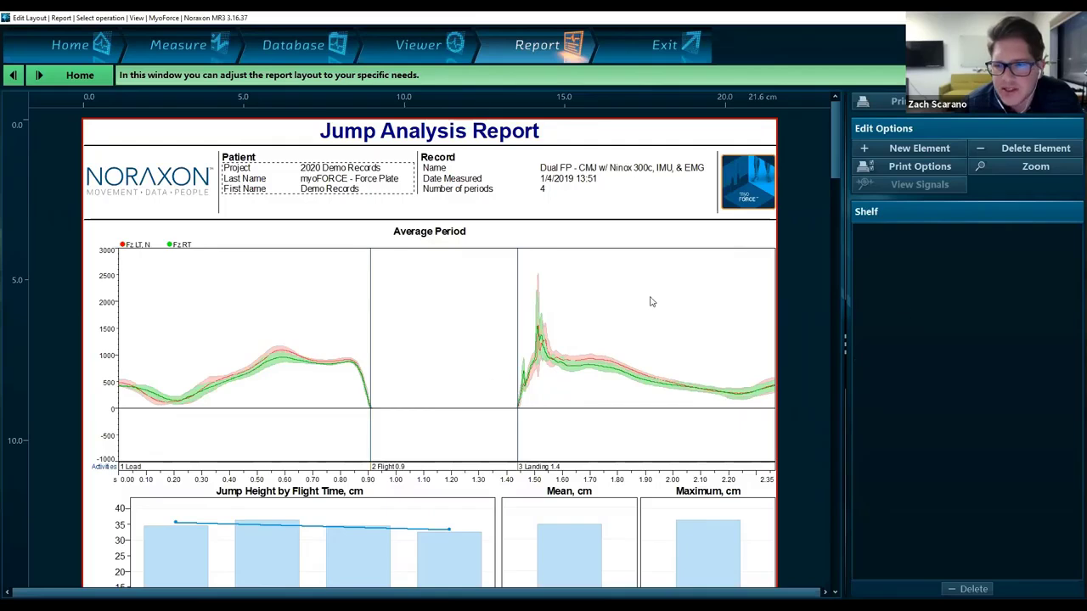
pyautogui.click(410, 260)
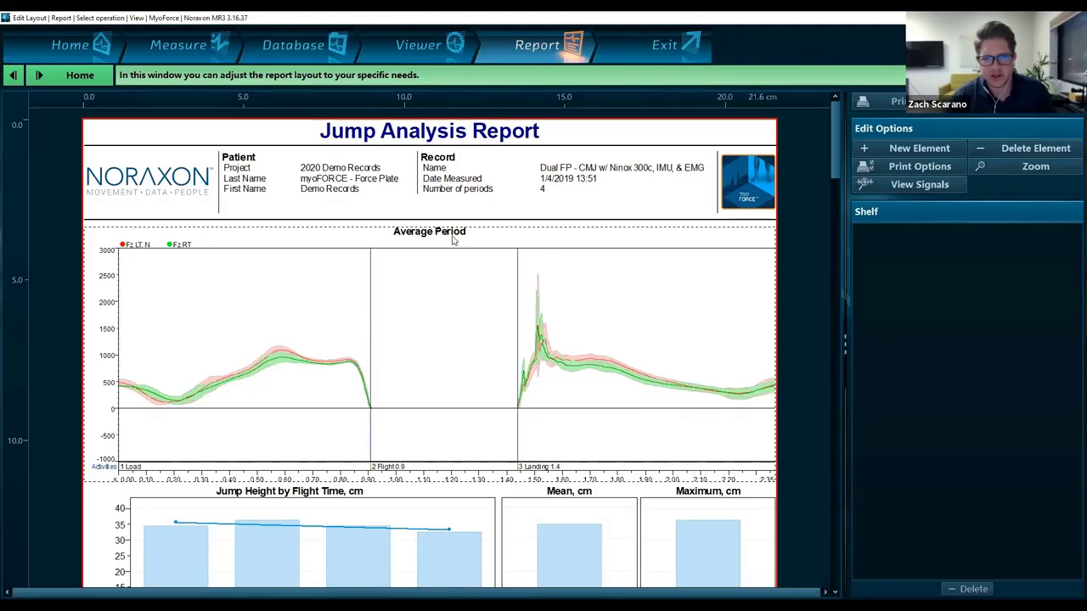
pyautogui.moveTo(913, 294); pyautogui.dragTo(912, 293)
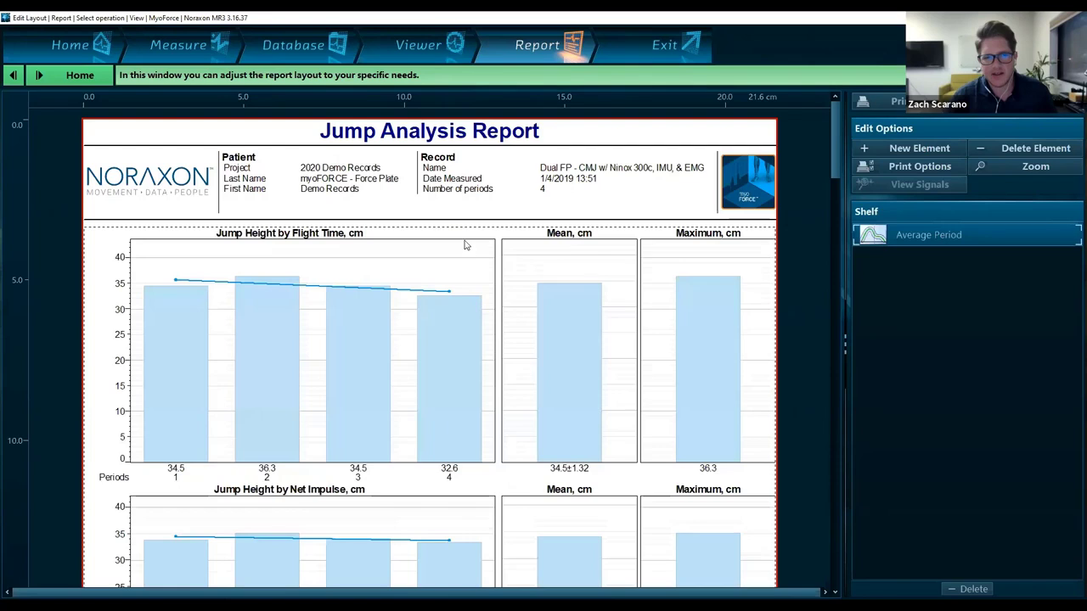
pyautogui.moveTo(464, 238); pyautogui.dragTo(909, 298)
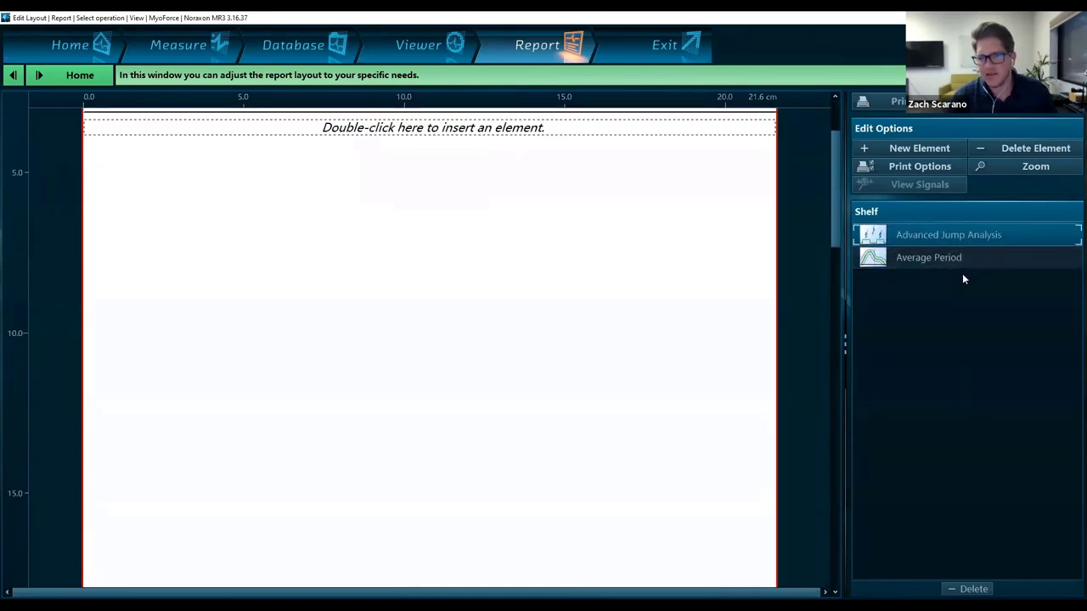
# - Begin a new element in the empty report area and examine the Generic Analysis, Frequency & Probability, Specific Analysis and Info & Multimedia element types
pyautogui.scroll(2, 662, 363)
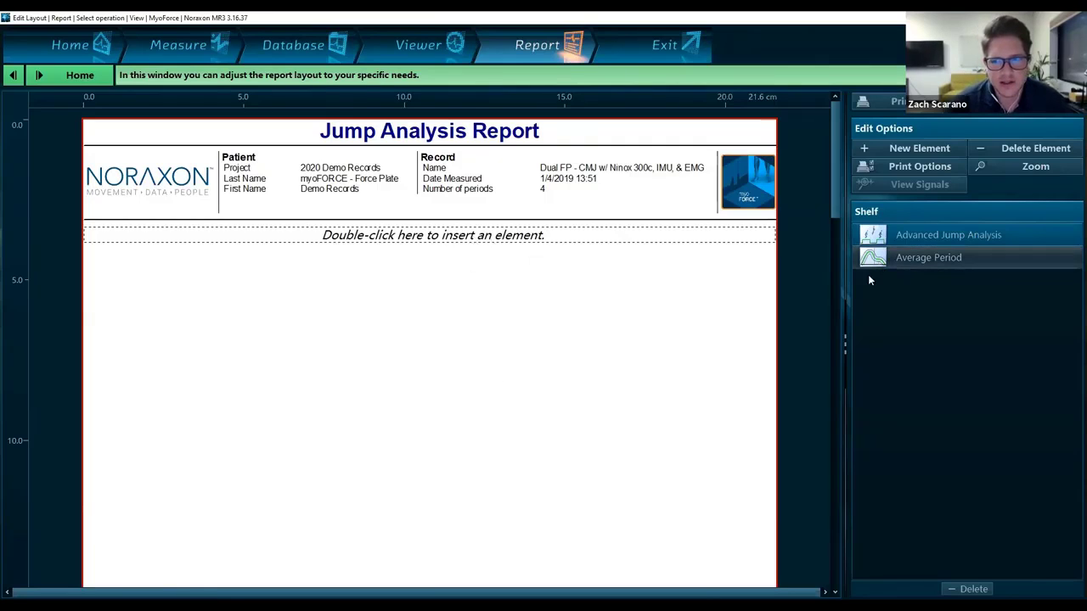
pyautogui.doubleClick(500, 237)
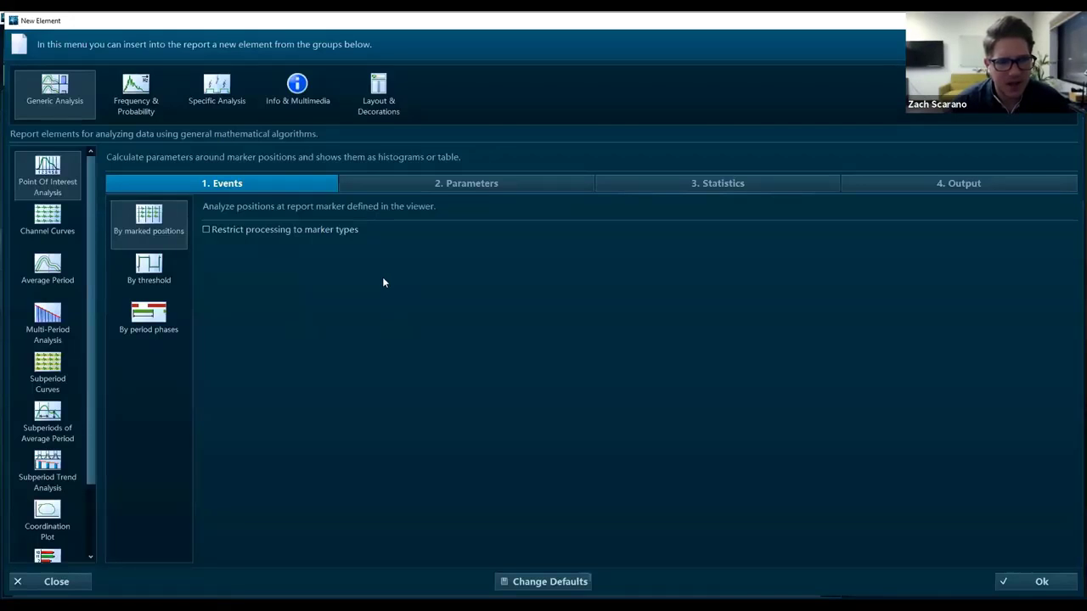
pyautogui.click(377, 110)
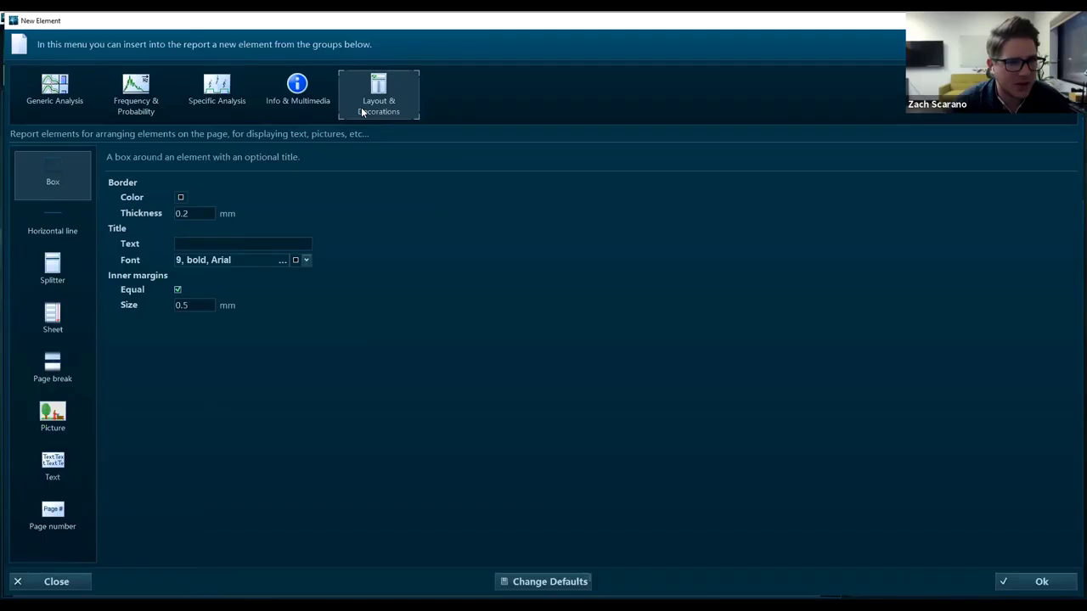
pyautogui.click(51, 106)
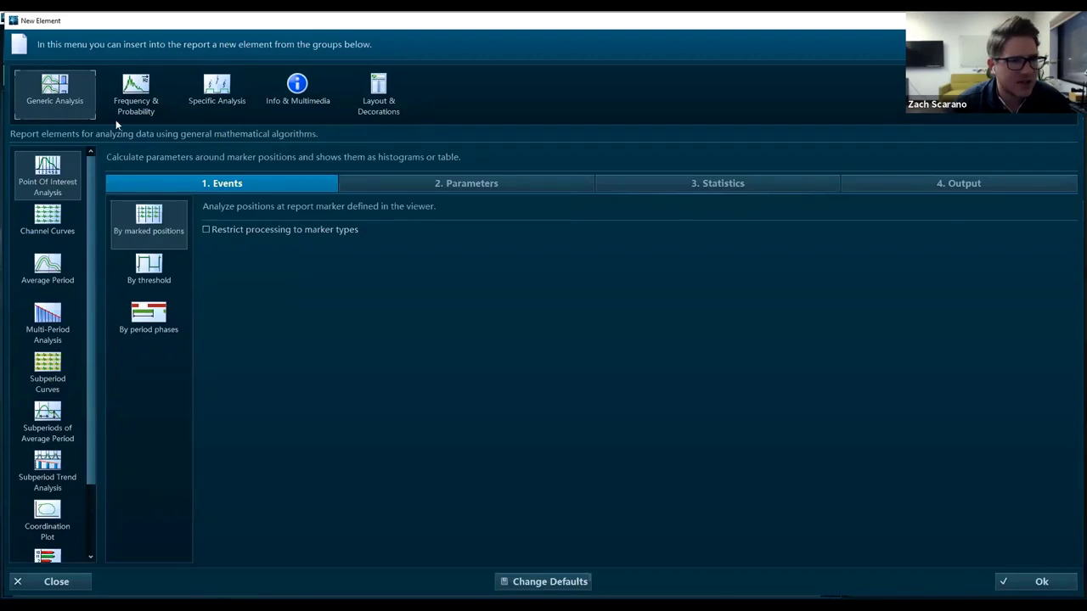
pyautogui.click(143, 97)
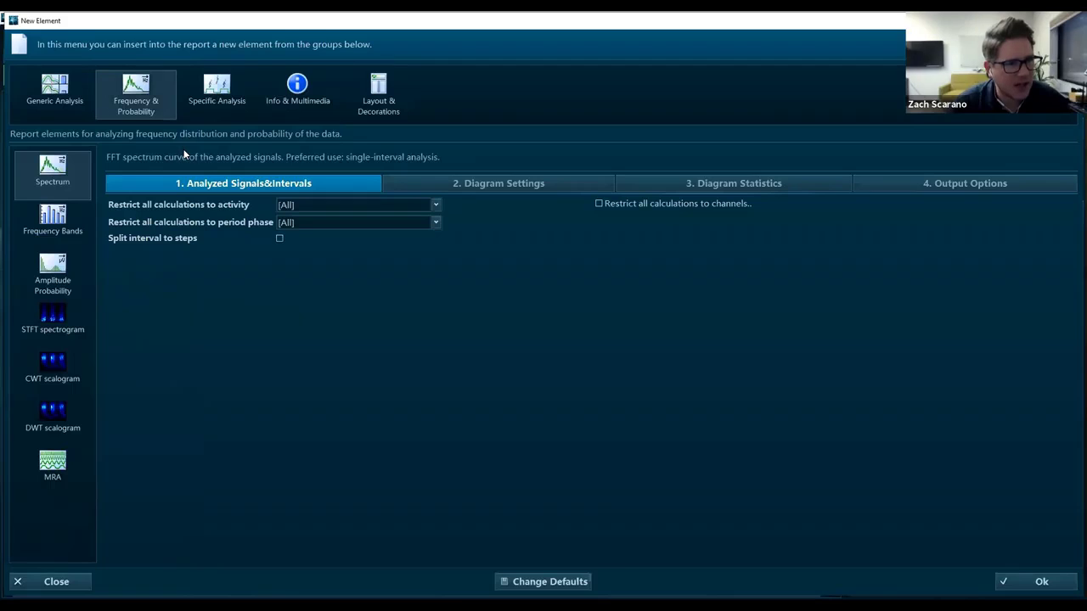
pyautogui.click(217, 100)
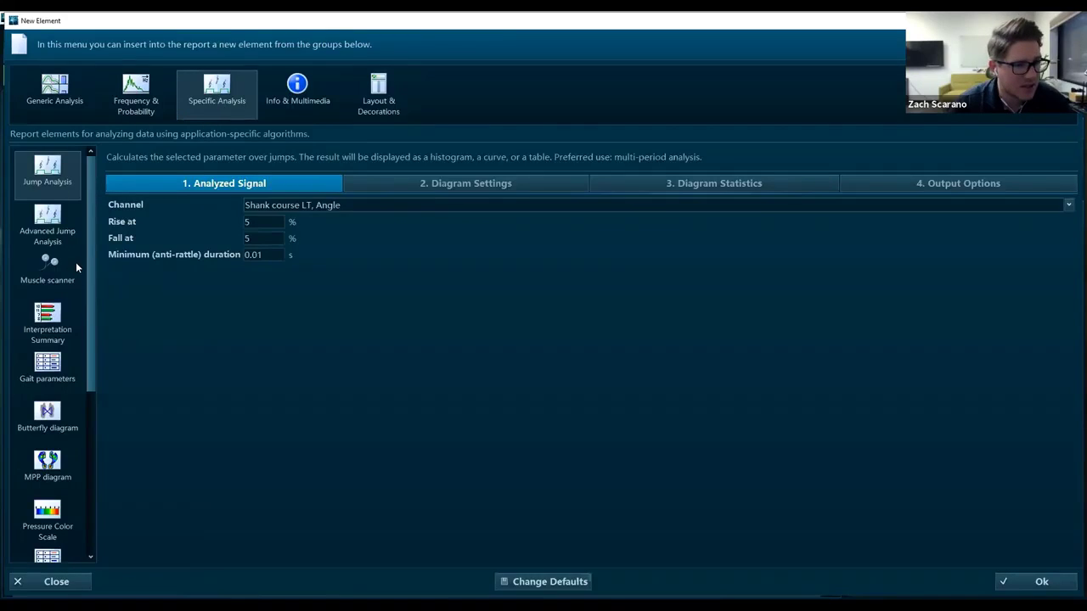
pyautogui.scroll(-1, 65, 291)
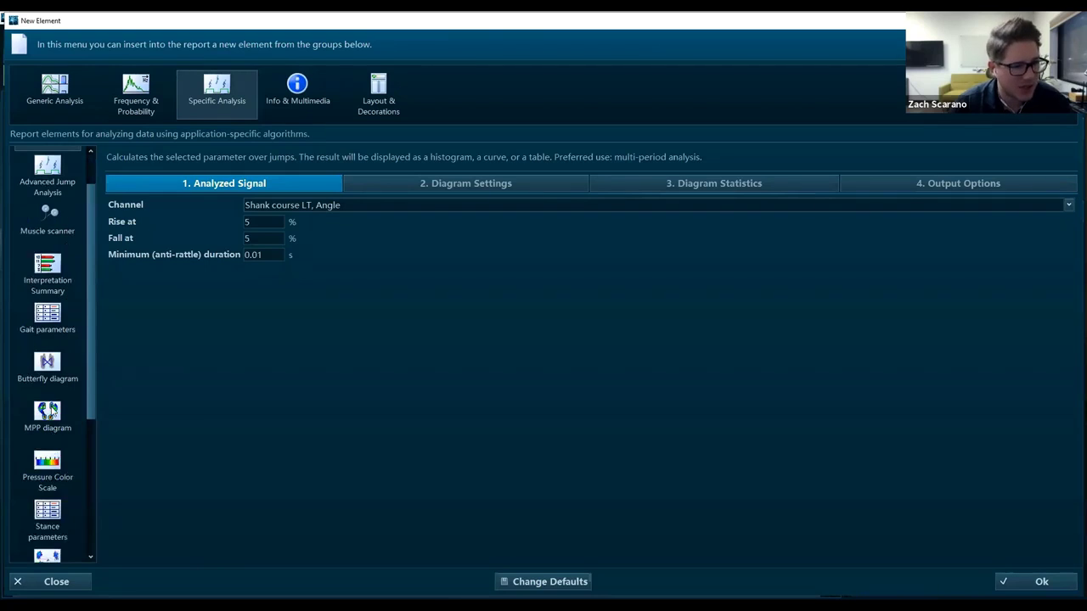
pyautogui.scroll(-1, 49, 366)
pyautogui.scroll(-2, 49, 367)
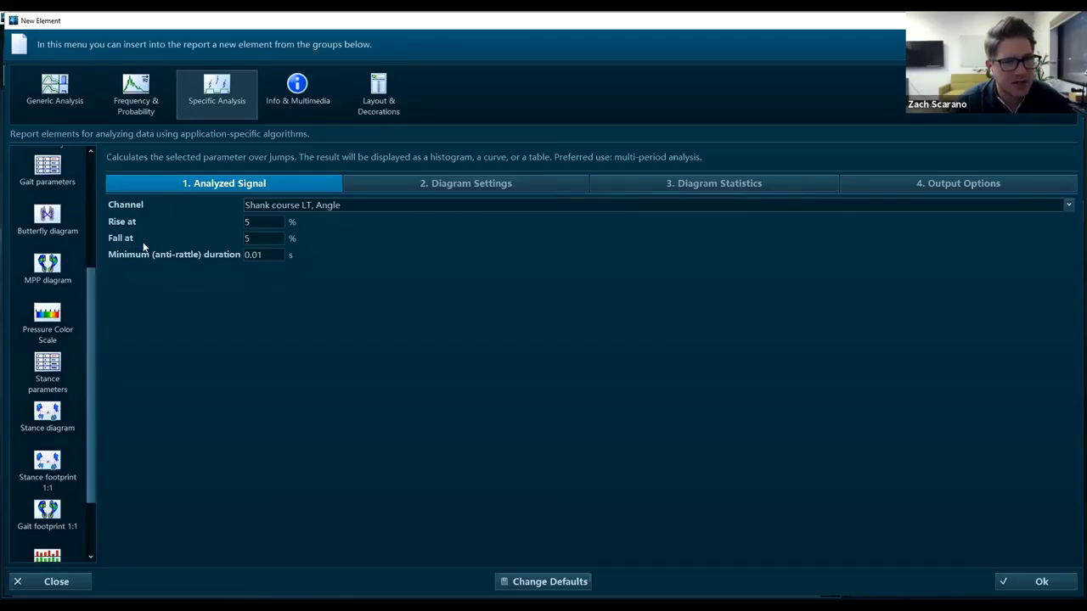
pyautogui.click(309, 100)
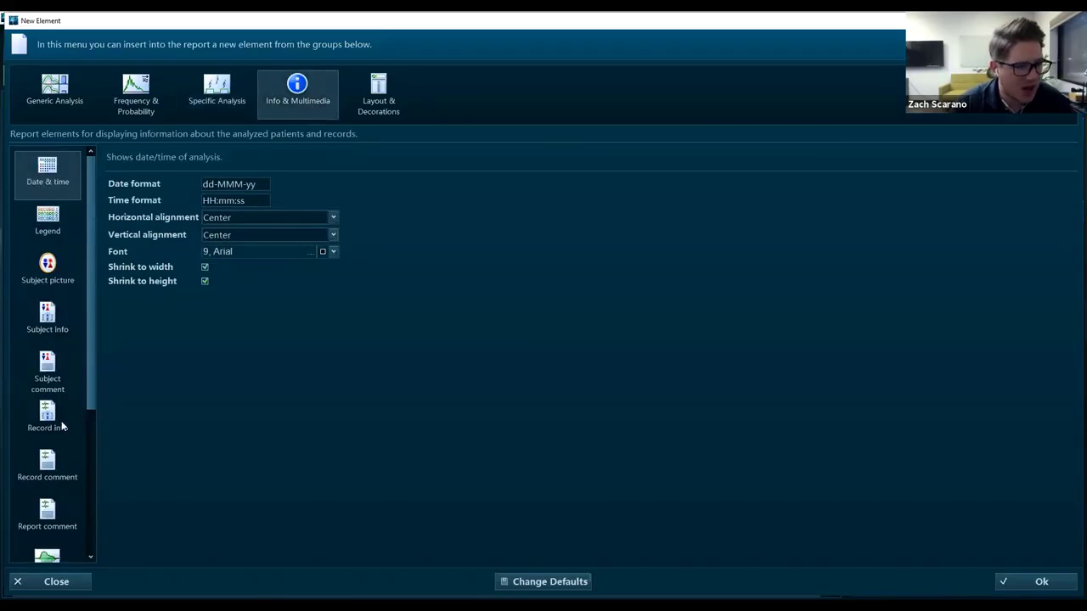
pyautogui.scroll(-2, 62, 438)
pyautogui.scroll(-2, 70, 429)
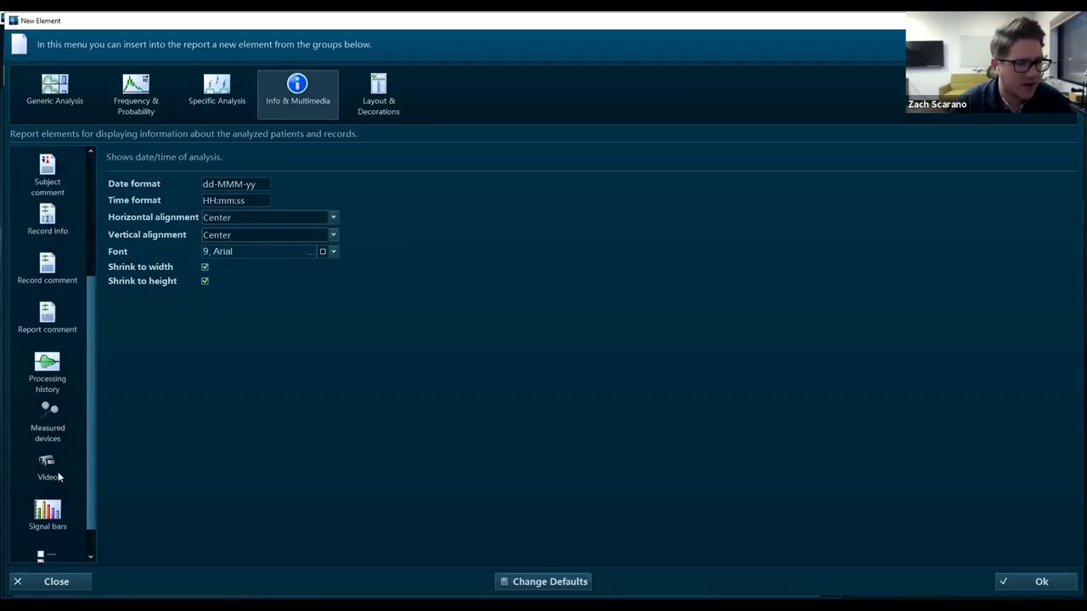
pyautogui.scroll(4, 56, 462)
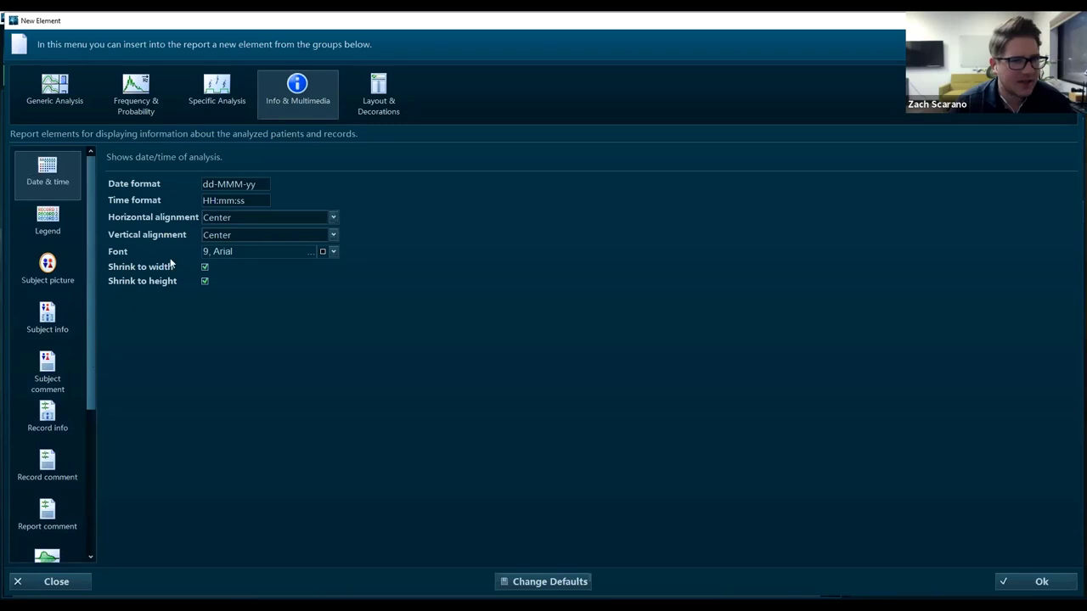
# - Insert a box element titled "Video Analysis" in the empty area below the report header
pyautogui.click(382, 88)
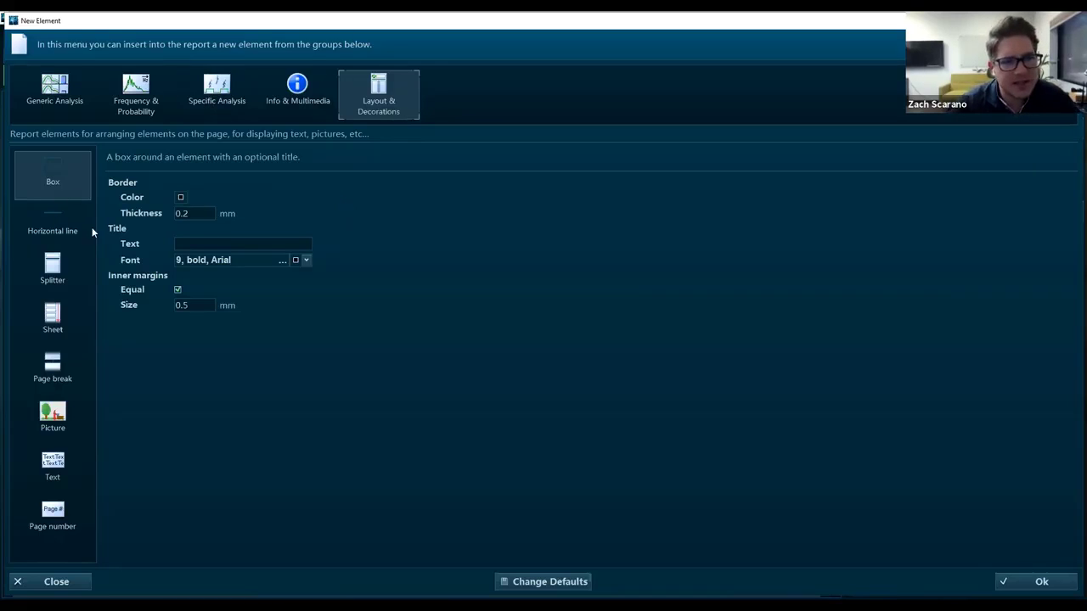
pyautogui.write('V')
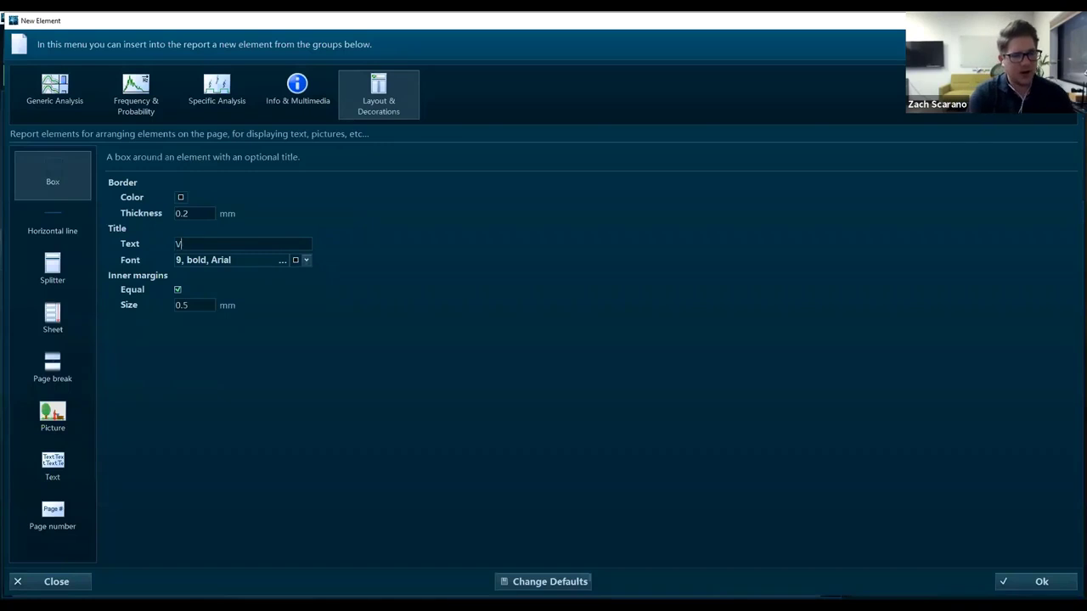
pyautogui.write('ideo Analysis')
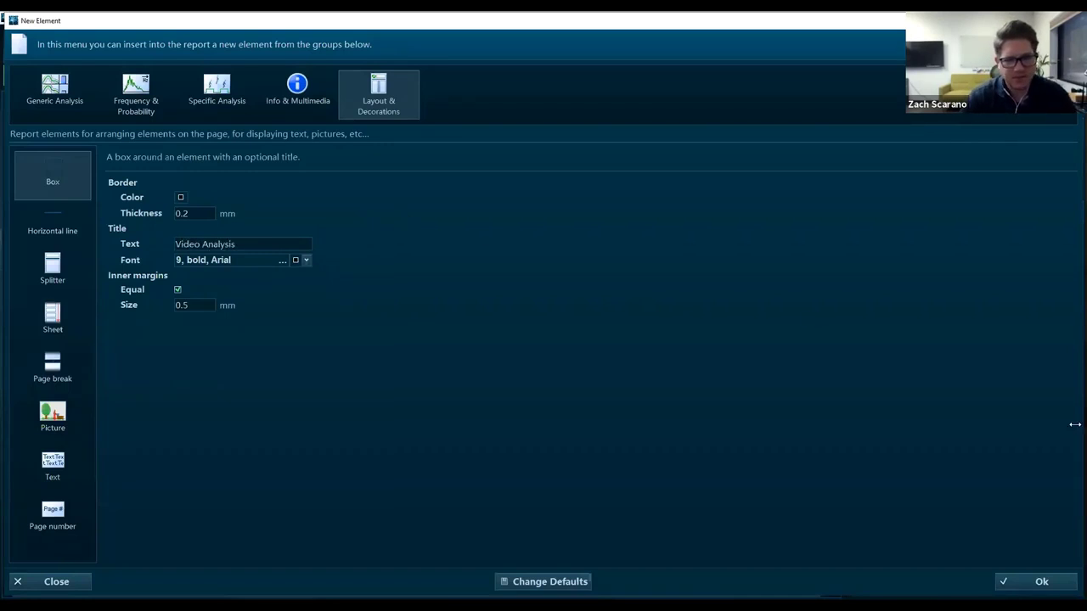
pyautogui.click(1043, 585)
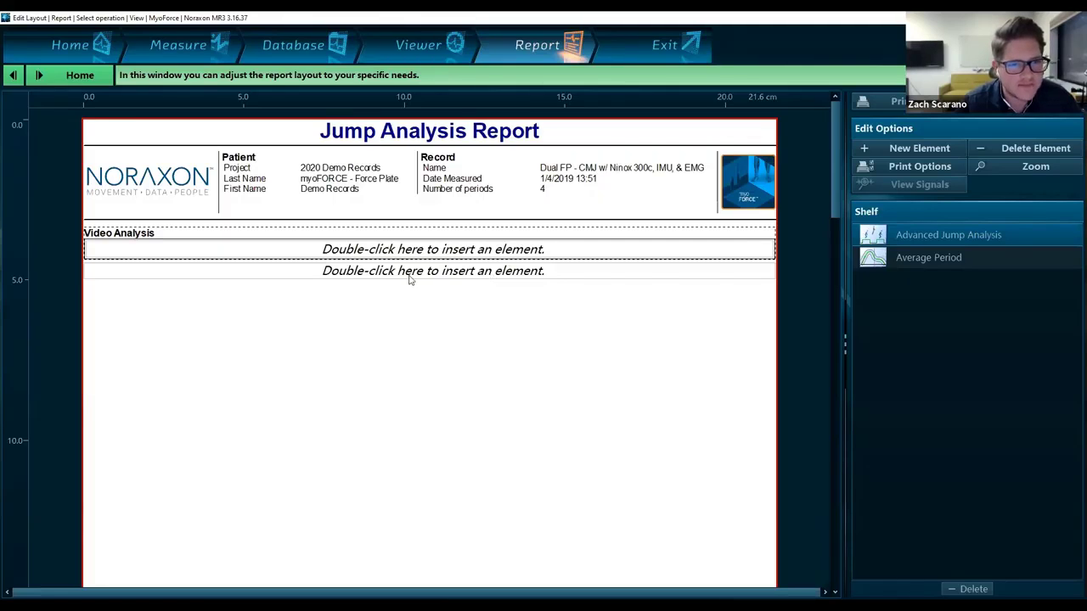
# - Insert a box element titled "Jump Performance" below the Video Analysis box
pyautogui.click(449, 274)
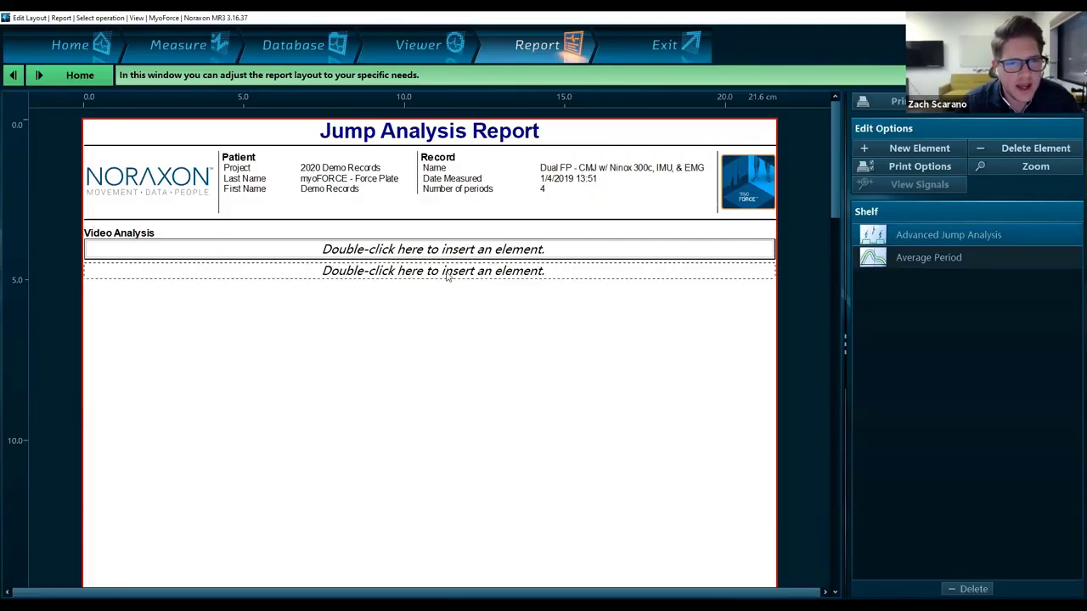
pyautogui.doubleClick(154, 288)
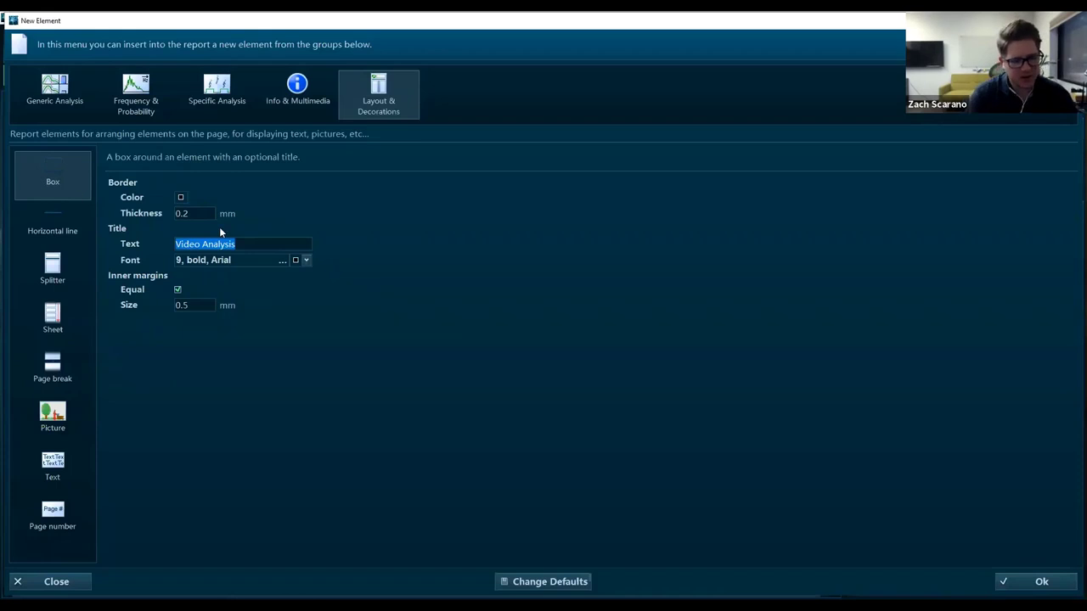
pyautogui.write('Jump Performa')
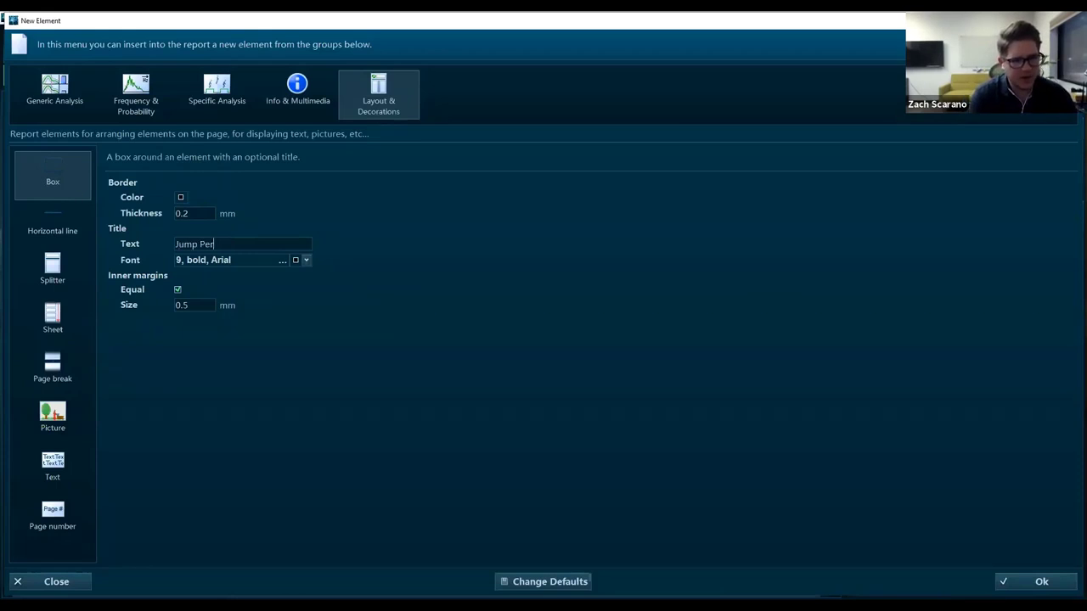
pyautogui.write('nce')
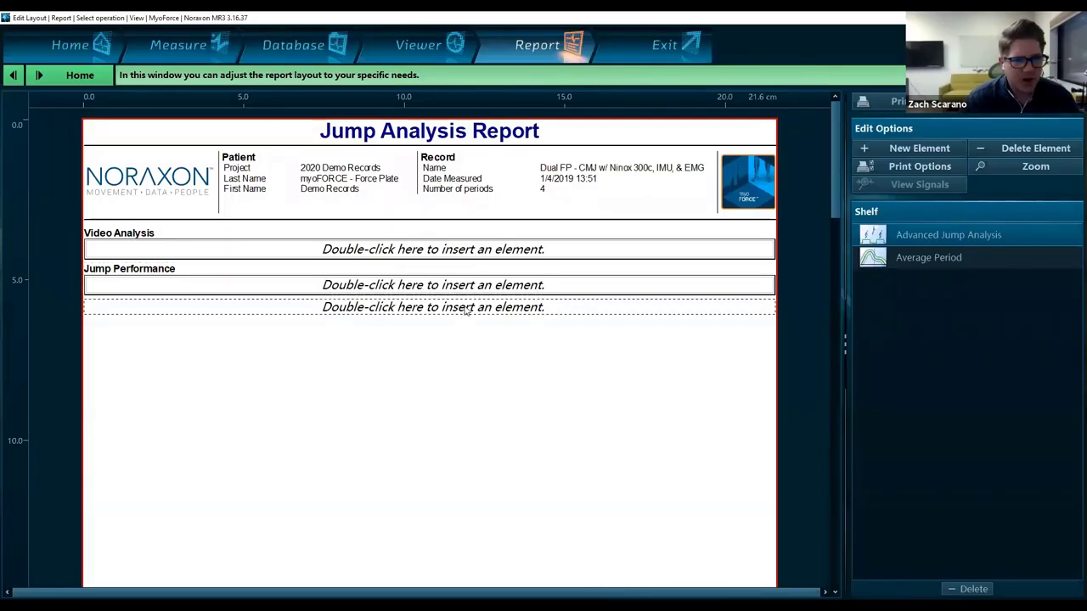
# - Insert a box element titled "Jump Strategy" below the Jump Performance box
pyautogui.doubleClick(465, 310)
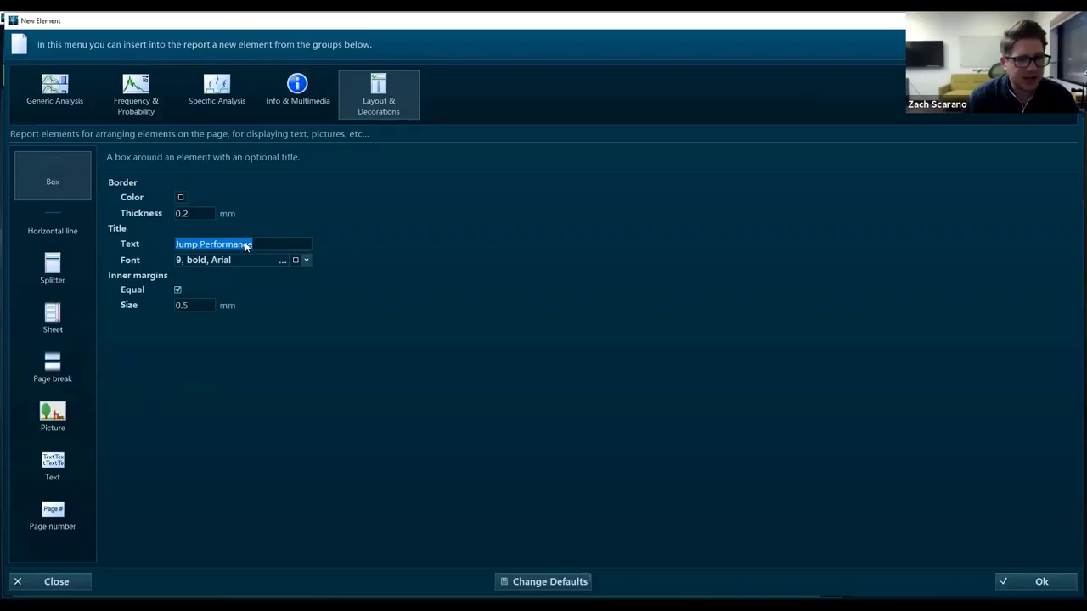
pyautogui.doubleClick(247, 246)
pyautogui.write('Stra')
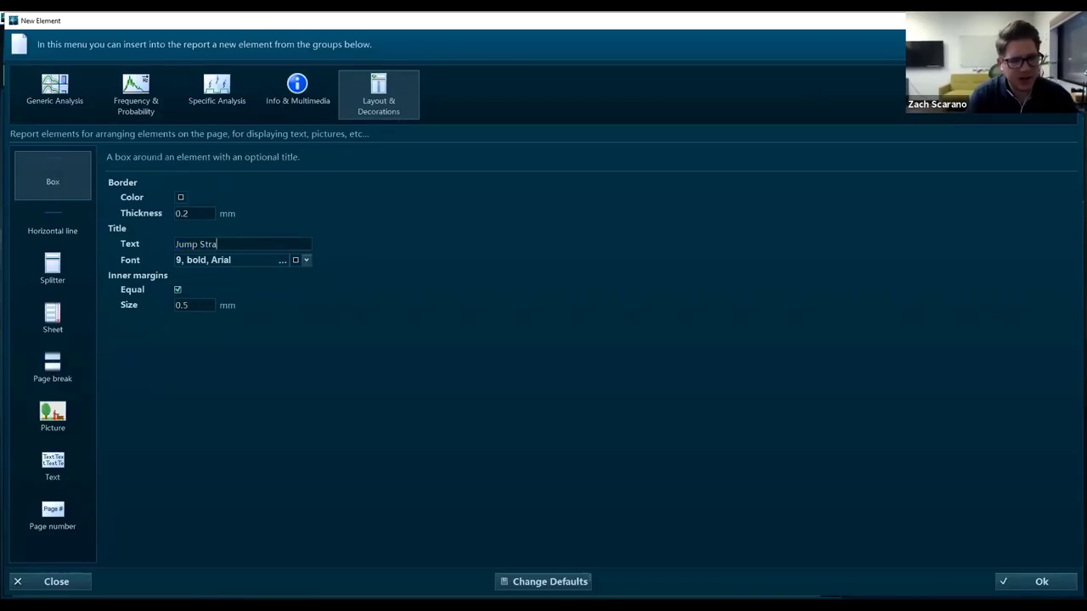
pyautogui.write('tegy')
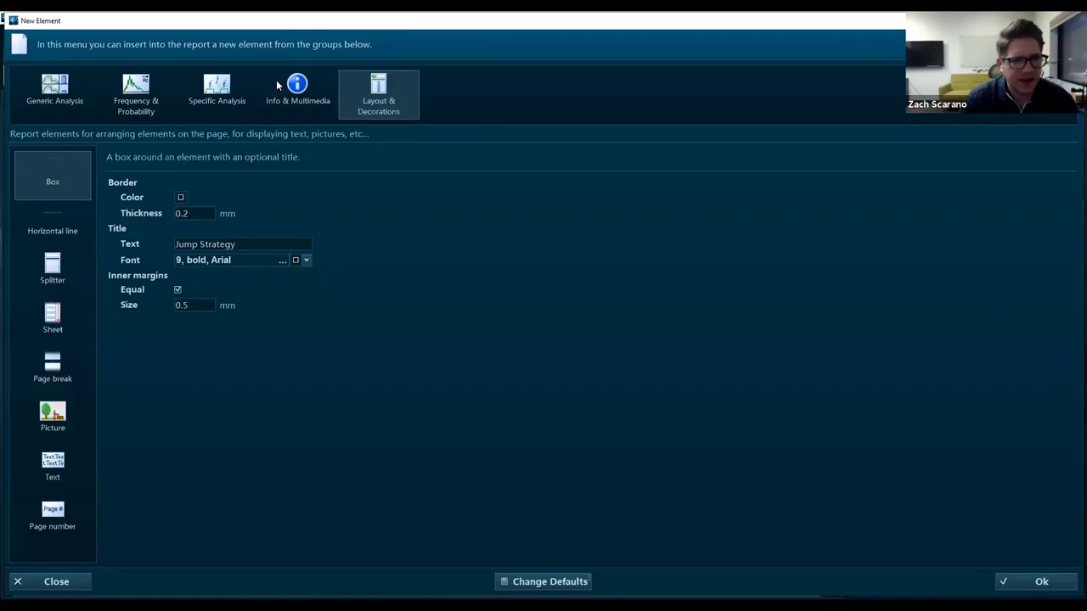
pyautogui.click(1037, 584)
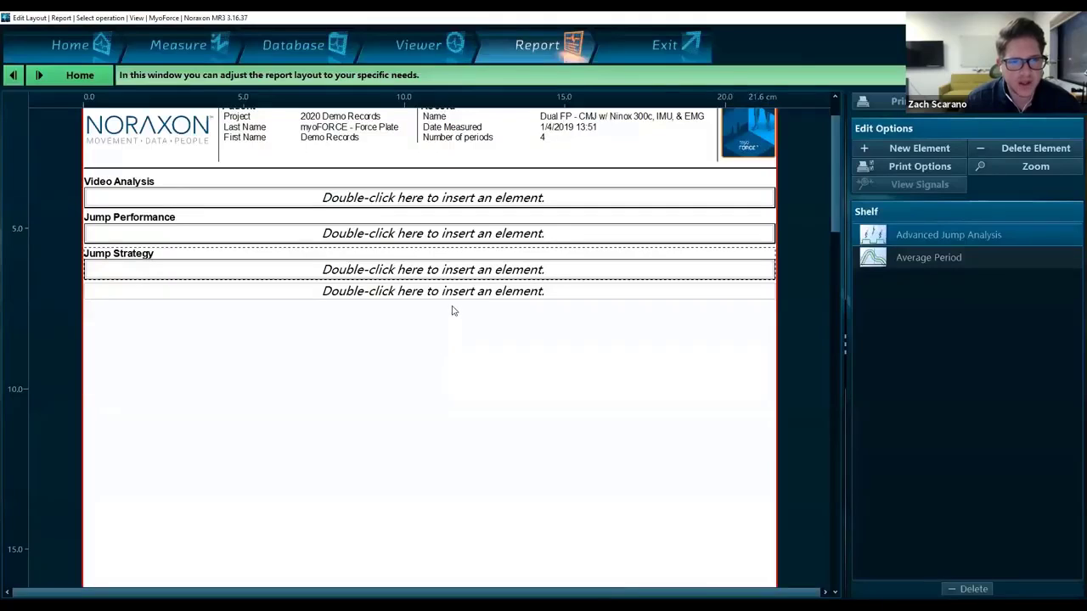
# - Insert a box element titled "Curve Analysis" below the Jump Strategy box
pyautogui.doubleClick(464, 292)
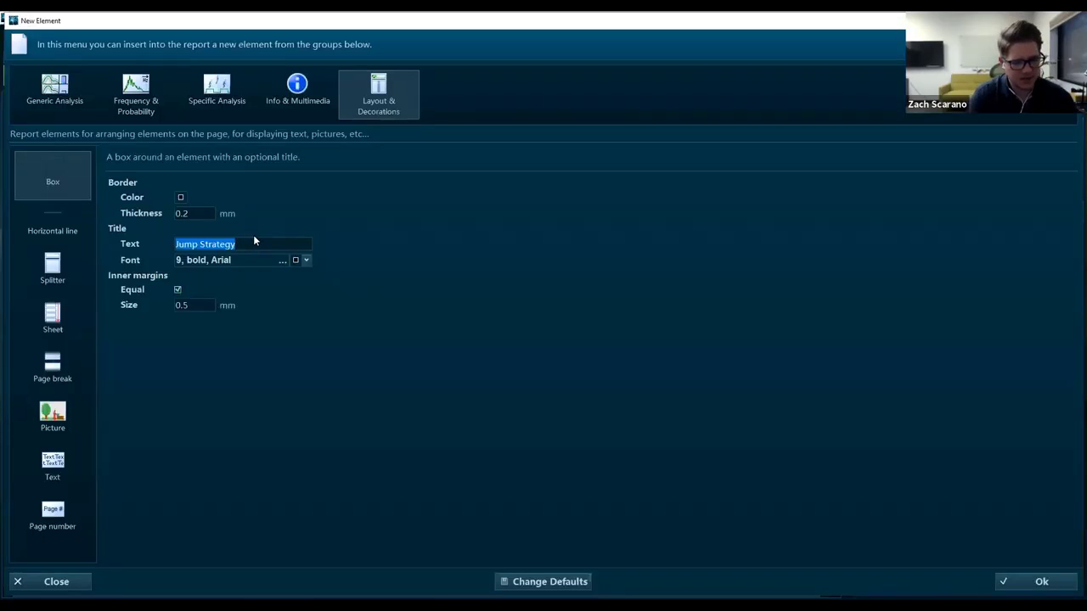
pyautogui.write('Curve Analysi')
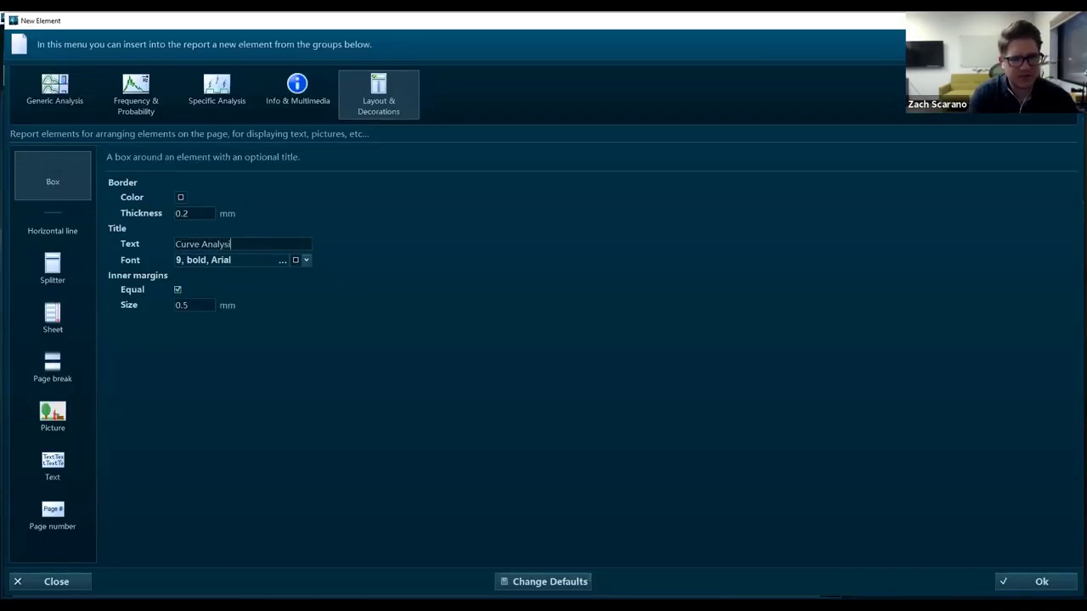
pyautogui.write('s')
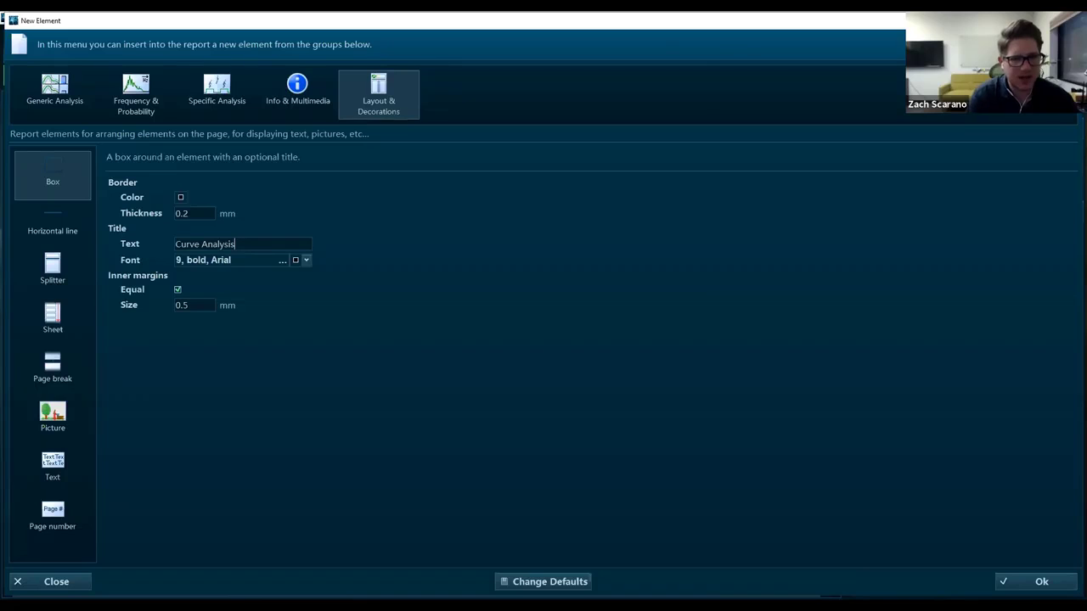
pyautogui.click(1029, 578)
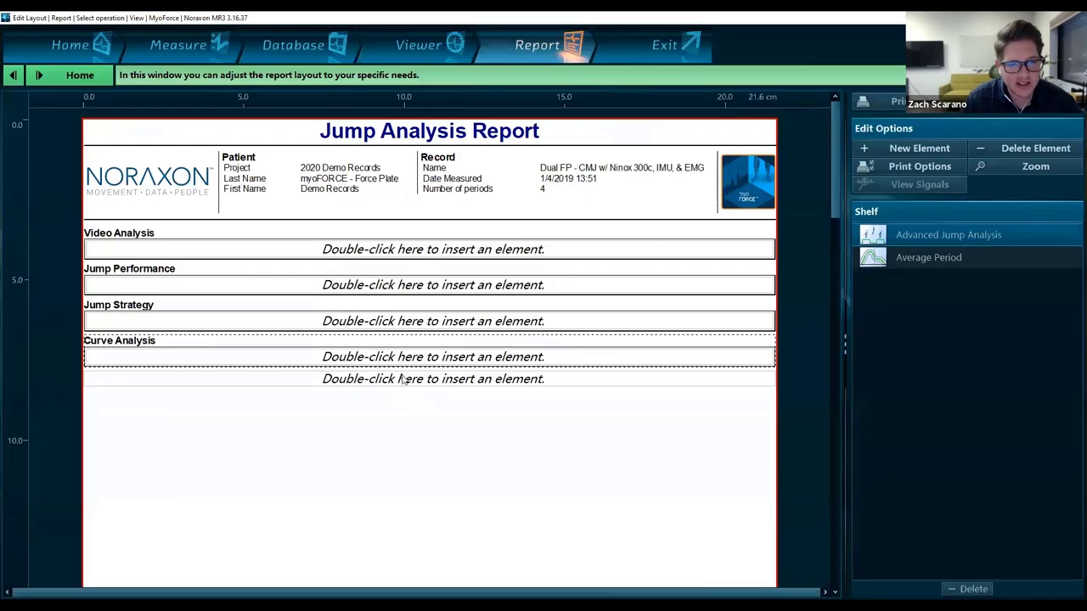
# - Insert a box element titled "Comments" below the Curve Analysis box, and look over the Video Analysis box's border and title settings
pyautogui.click(408, 382)
pyautogui.doubleClick(410, 384)
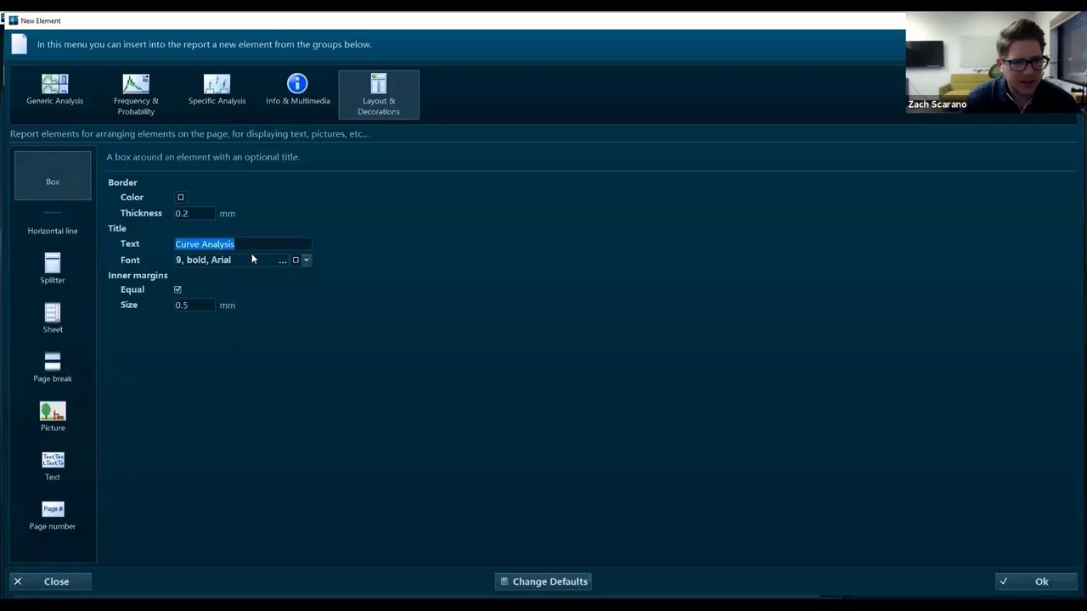
pyautogui.write('Comments')
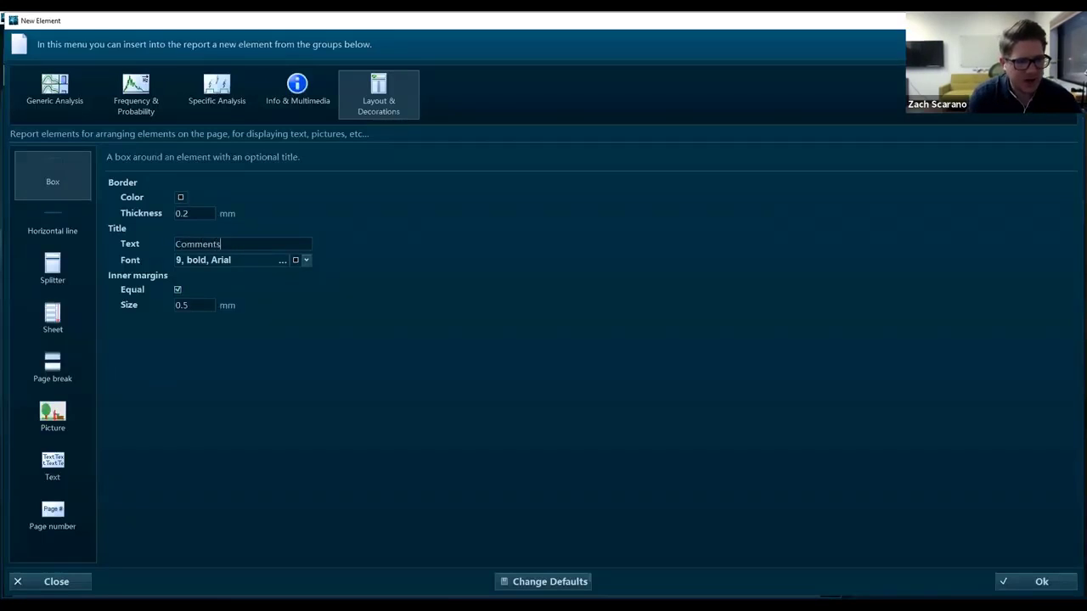
pyautogui.click(1044, 581)
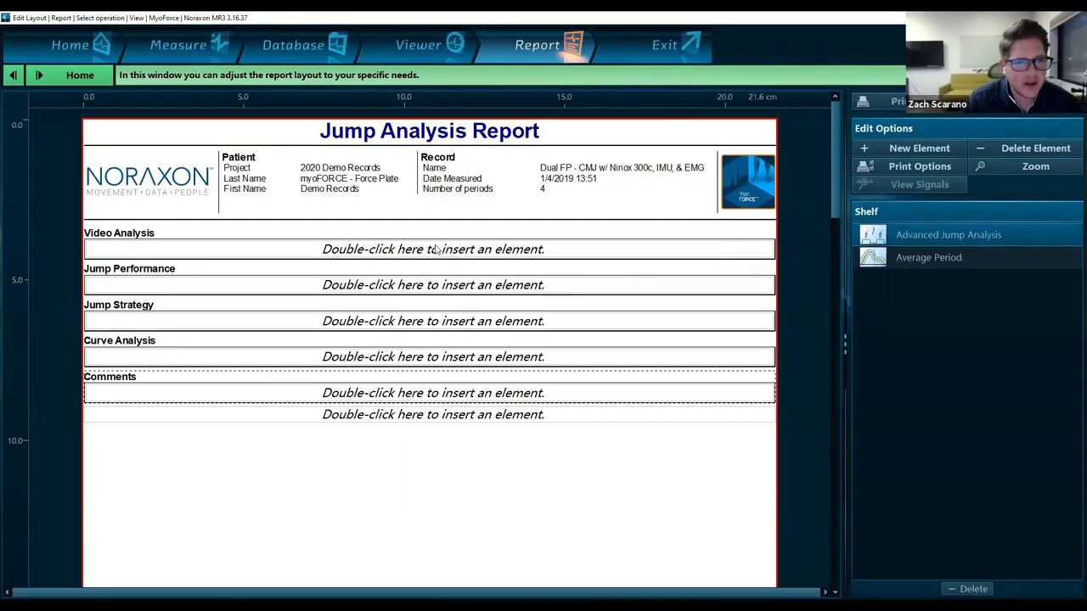
pyautogui.doubleClick(144, 237)
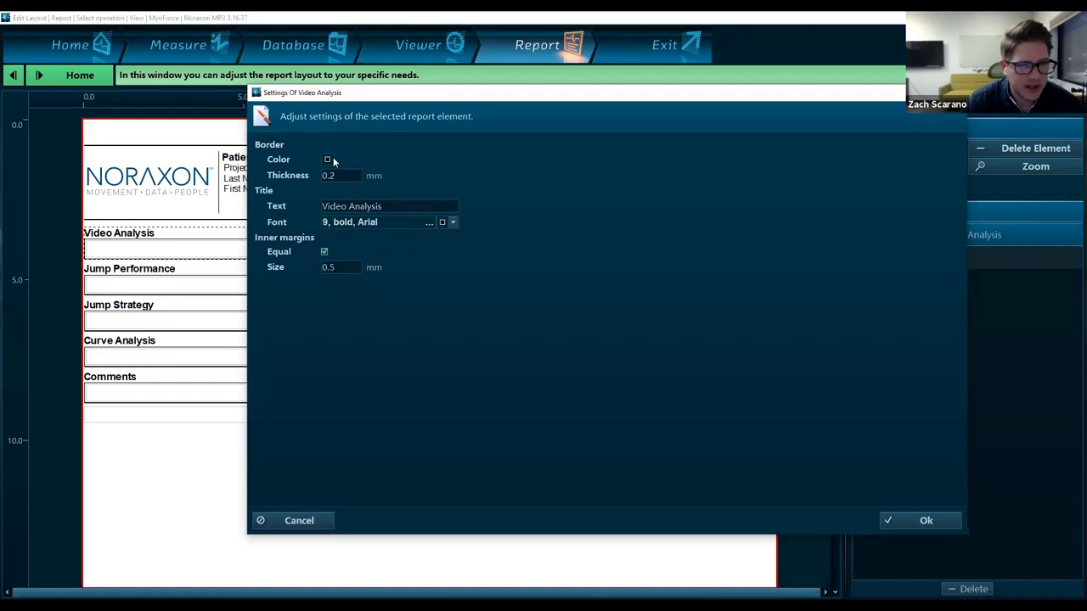
pyautogui.click(323, 521)
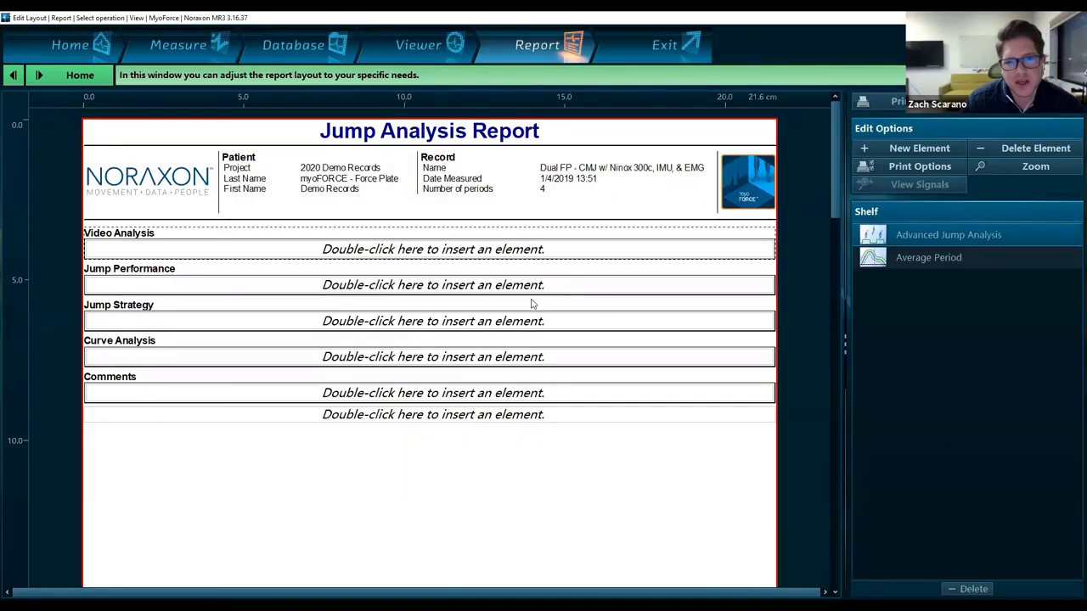
# - Insert a splitter into the Video Analysis box with its edge set to Left and an item size of 66.6 %
pyautogui.click(495, 251)
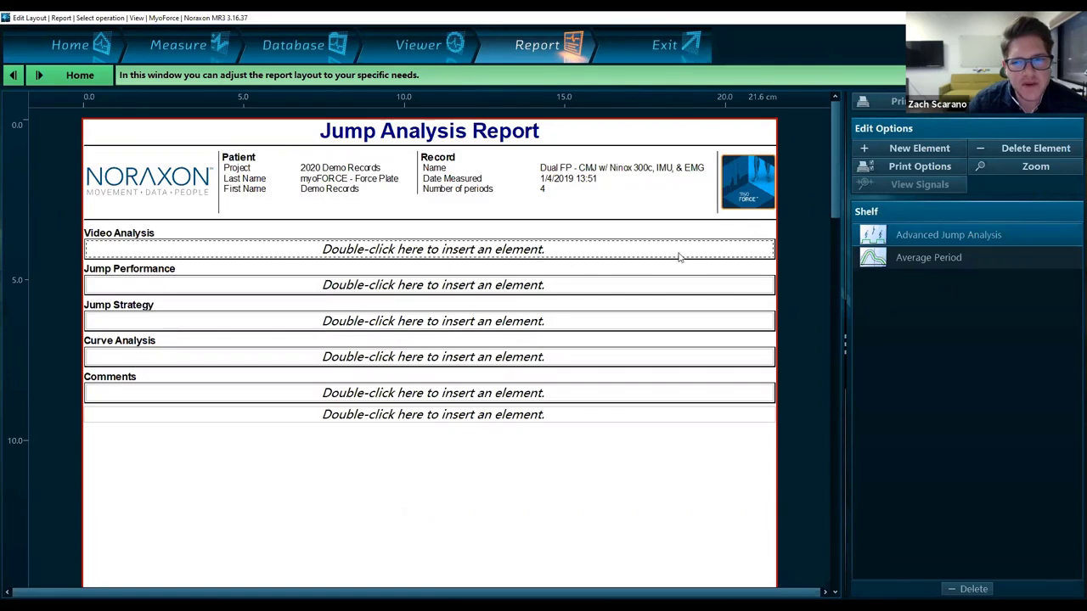
pyautogui.doubleClick(513, 256)
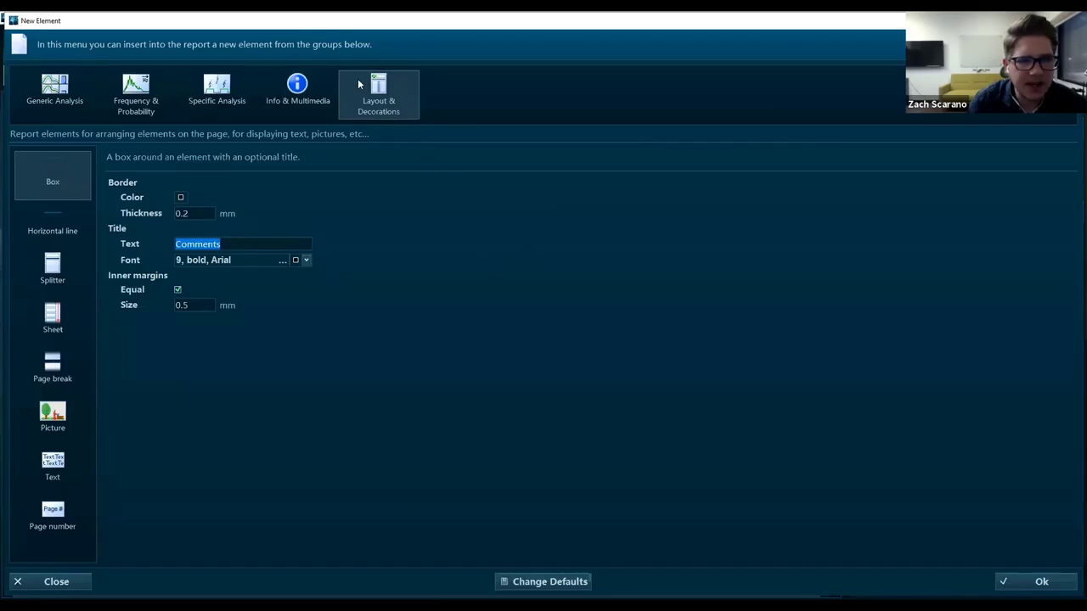
pyautogui.click(54, 264)
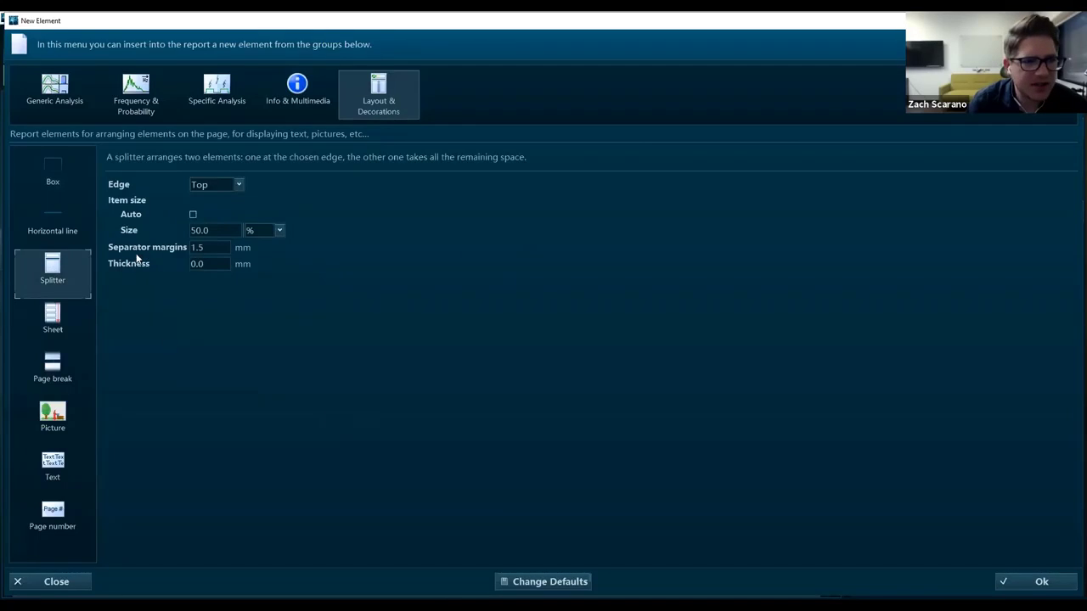
pyautogui.click(213, 188)
pyautogui.click(212, 199)
pyautogui.moveTo(211, 230); pyautogui.dragTo(163, 225)
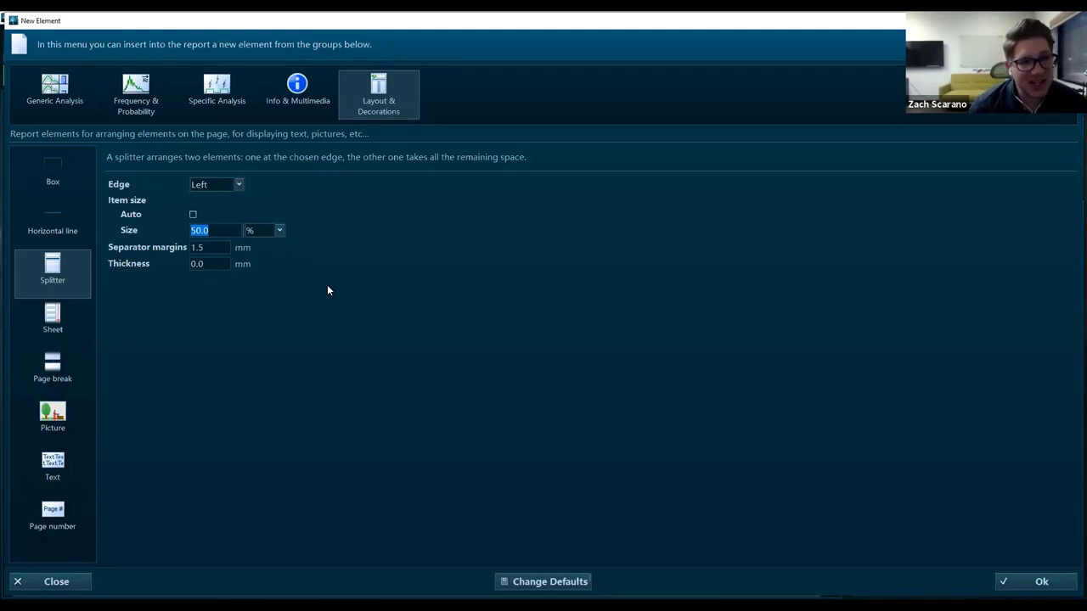
pyautogui.write('66.6')
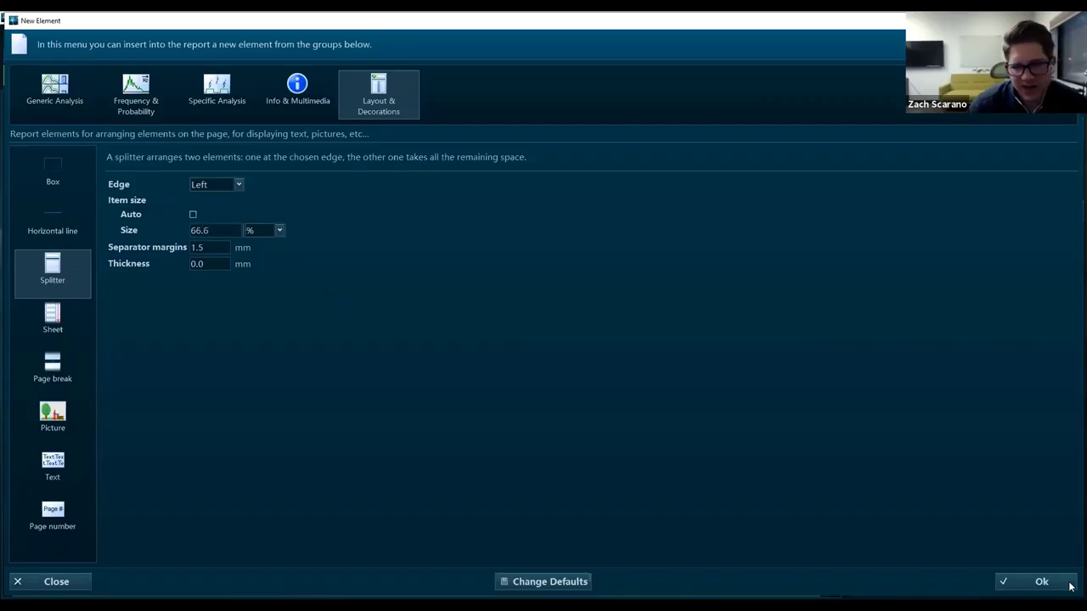
pyautogui.click(1042, 582)
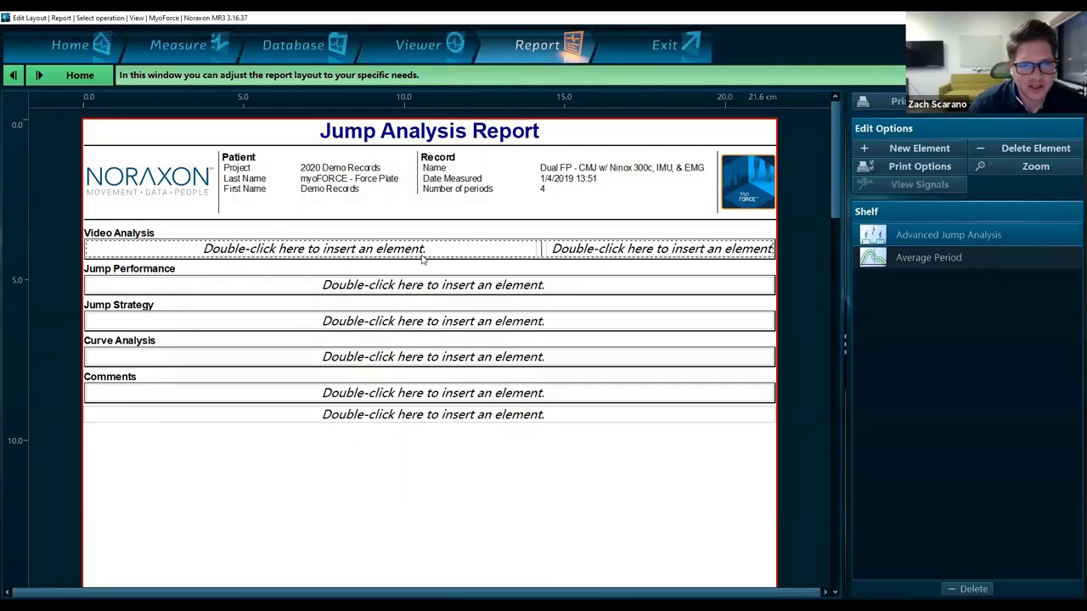
# - Insert a second splitter into the wider Video Analysis cell, with edge Left and an item size of 50 %
pyautogui.doubleClick(293, 251)
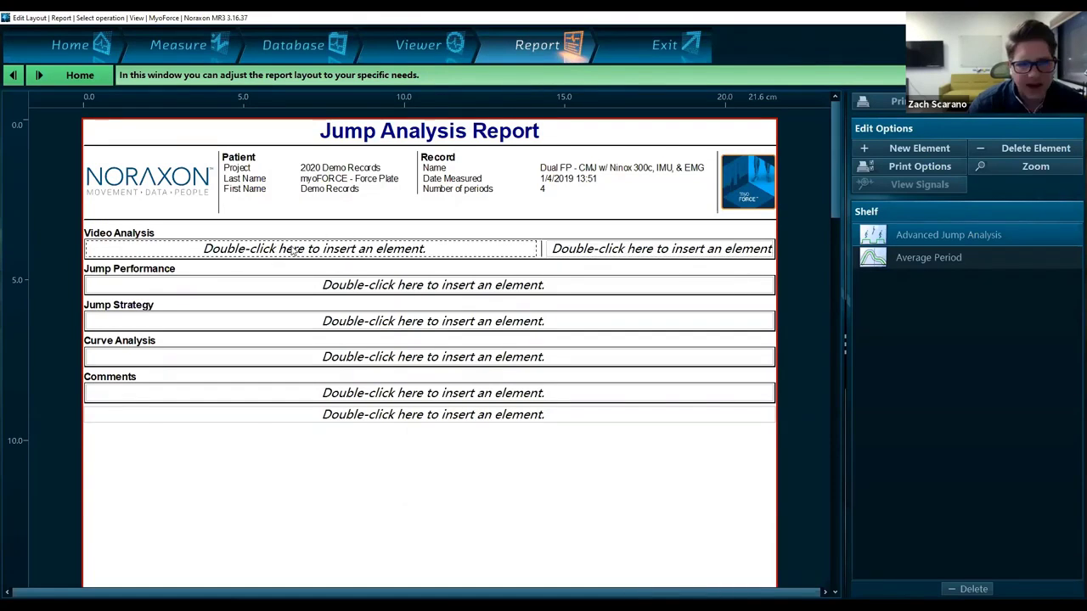
pyautogui.write('50')
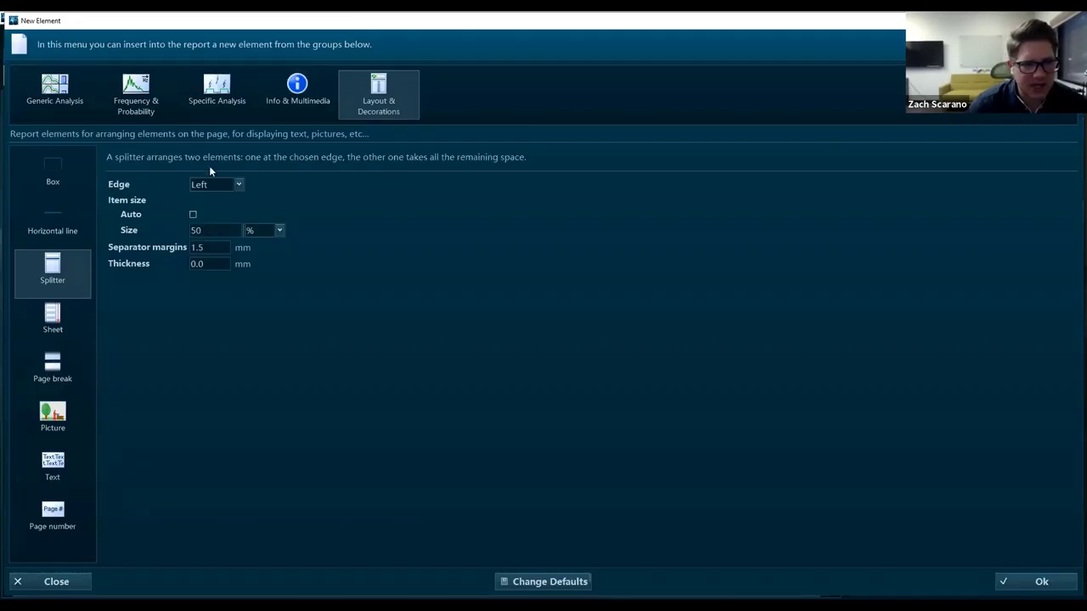
pyautogui.click(1052, 580)
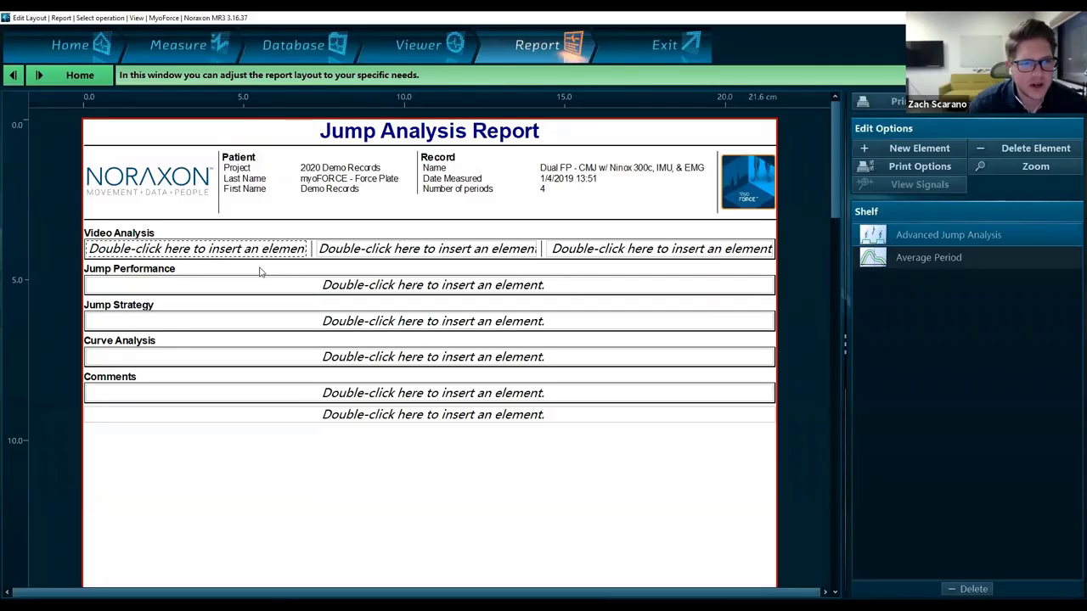
# - Start a Point Of Interest Analysis element in the first Video Analysis cell and add an event defined by period phases
pyautogui.doubleClick(199, 250)
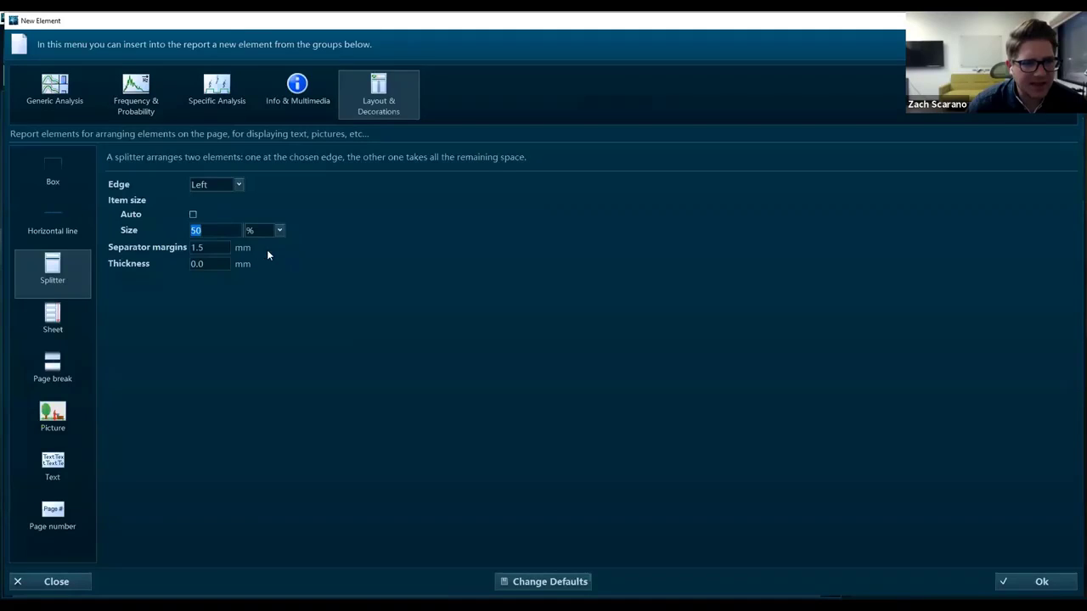
pyautogui.click(57, 583)
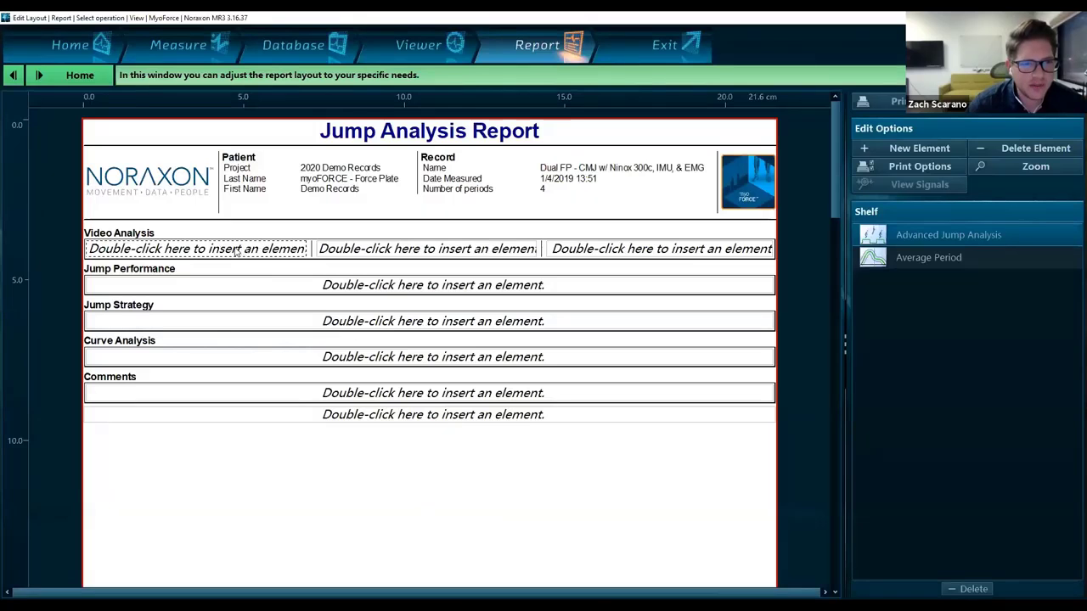
pyautogui.doubleClick(237, 251)
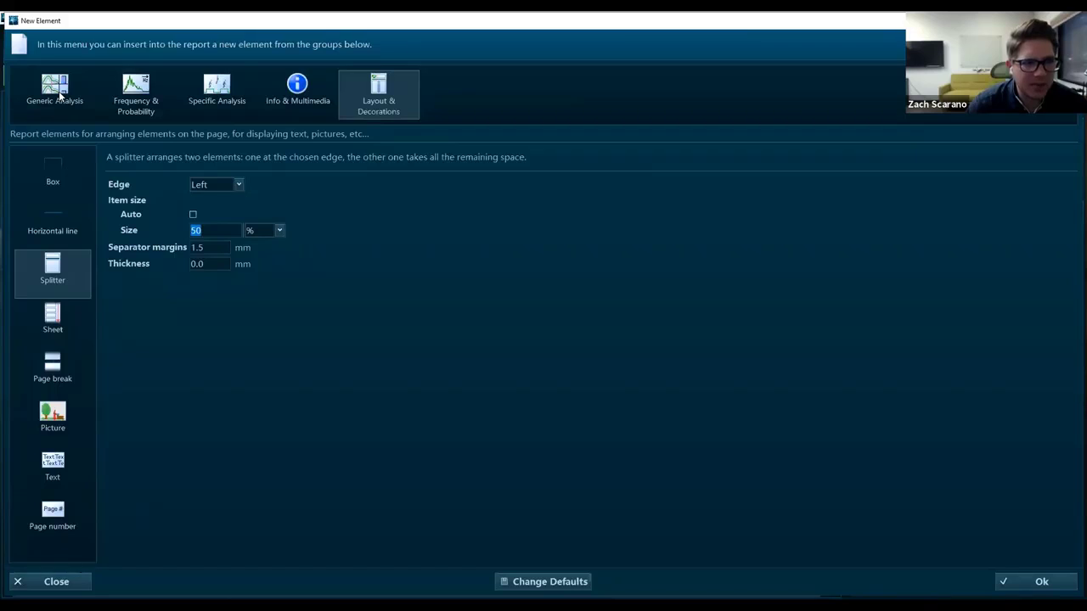
pyautogui.click(56, 91)
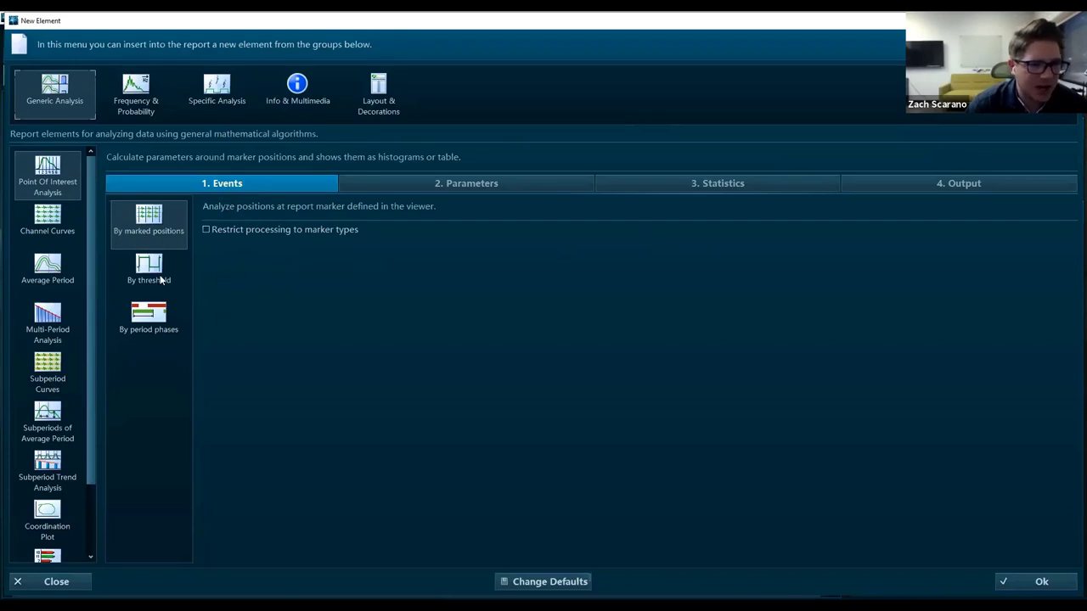
pyautogui.click(164, 338)
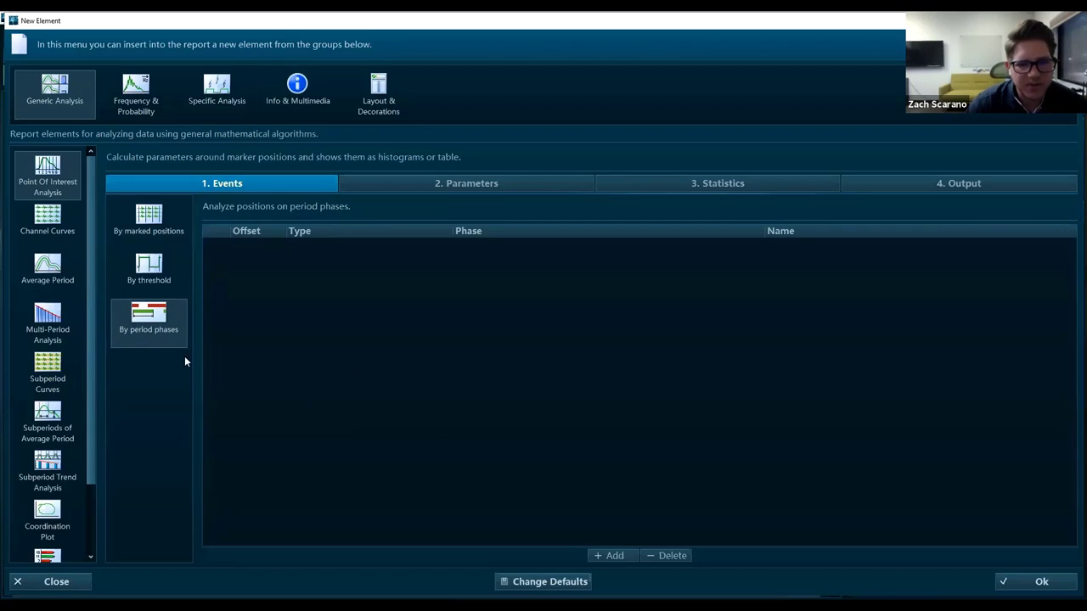
pyautogui.click(609, 556)
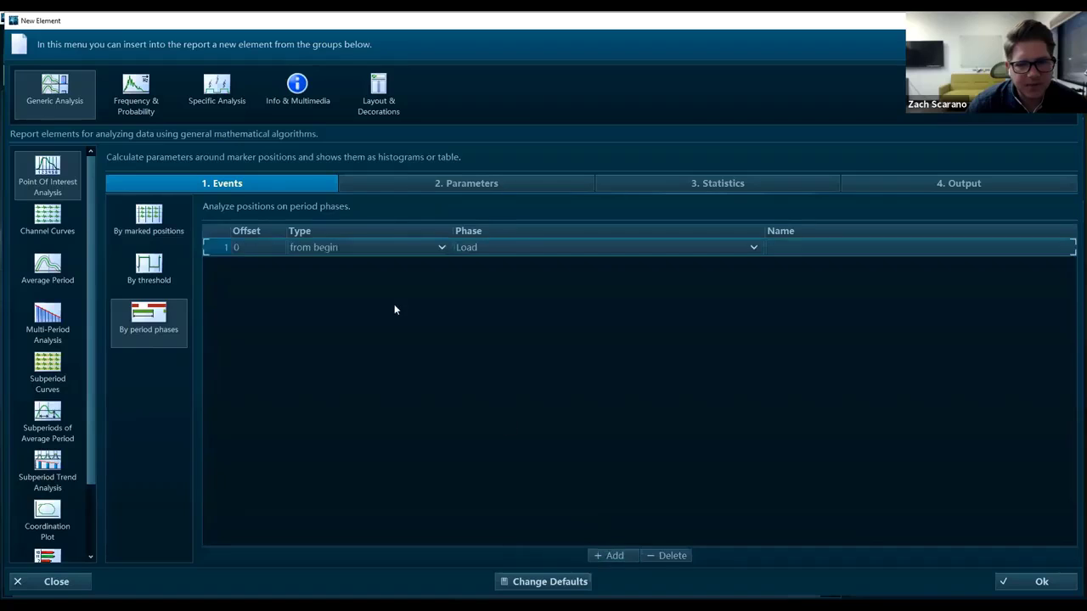
# - Set the event to an offset of 50 % of the Load phase and name it Load
pyautogui.click(330, 251)
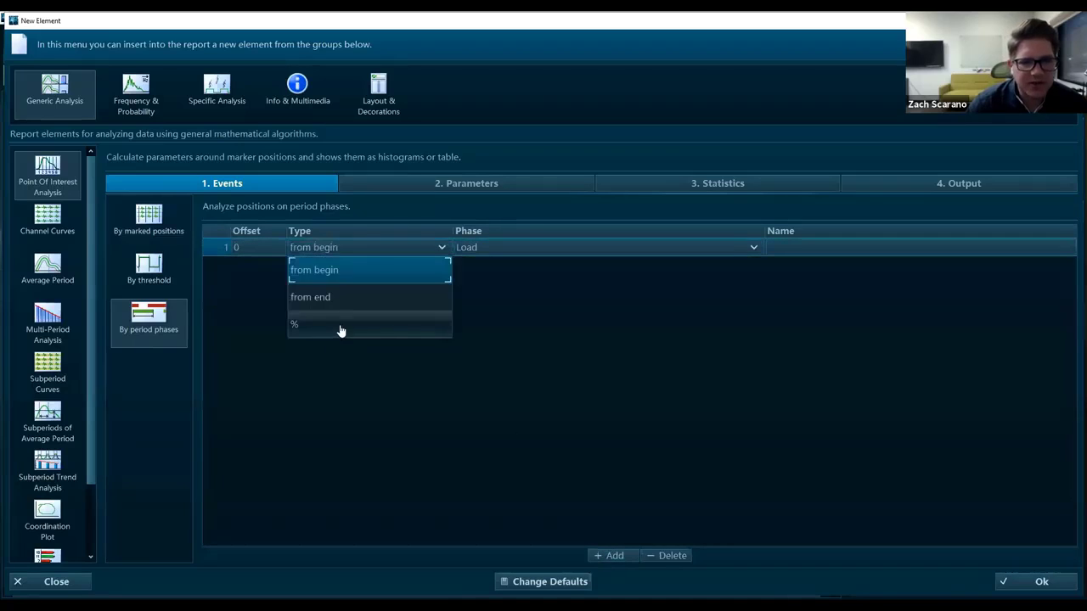
pyautogui.click(340, 326)
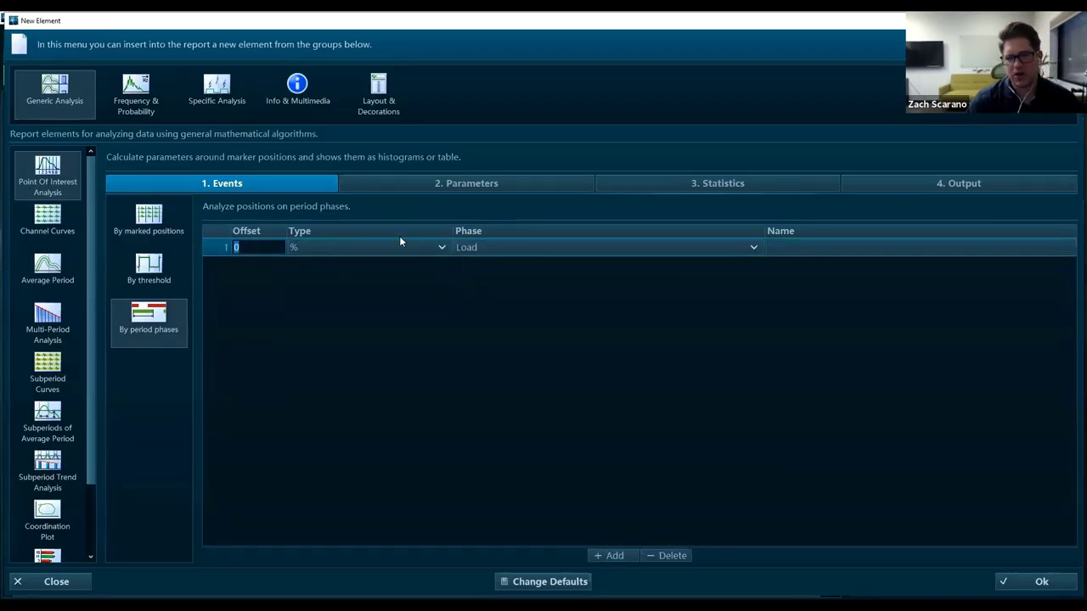
pyautogui.write('50')
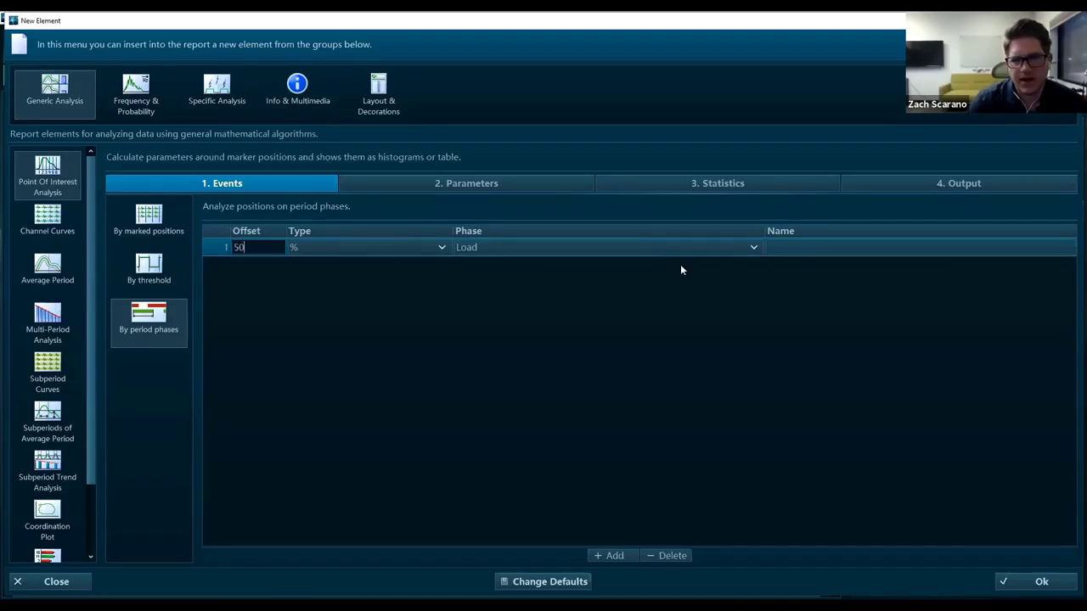
pyautogui.click(815, 247)
pyautogui.write('Load')
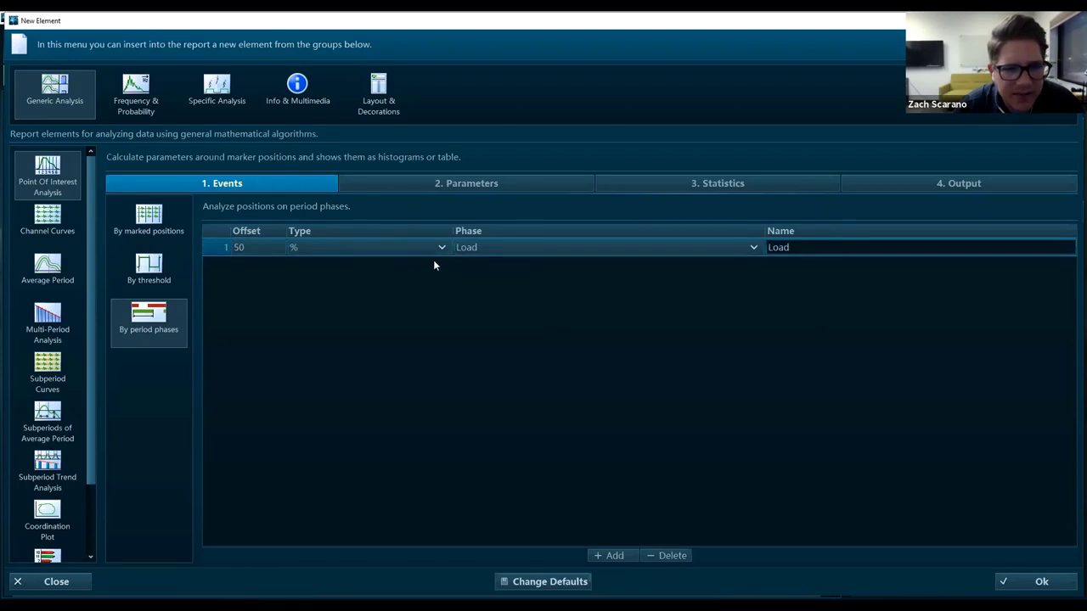
# - Turn off showing single events in the analysis output, keep statistics shown, and insert the Load element
pyautogui.click(521, 182)
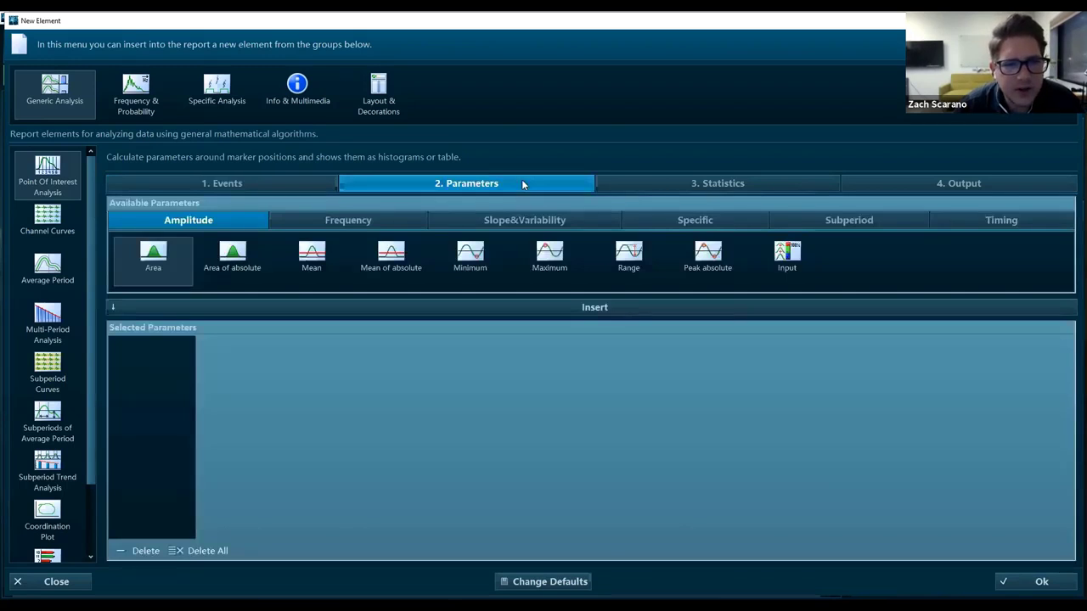
pyautogui.click(674, 187)
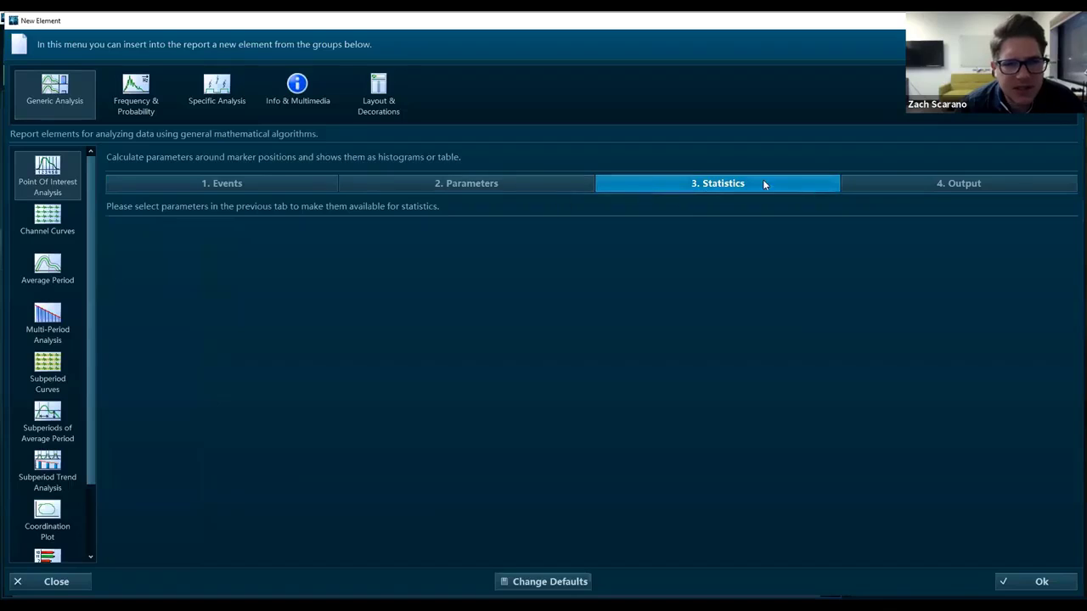
pyautogui.click(931, 188)
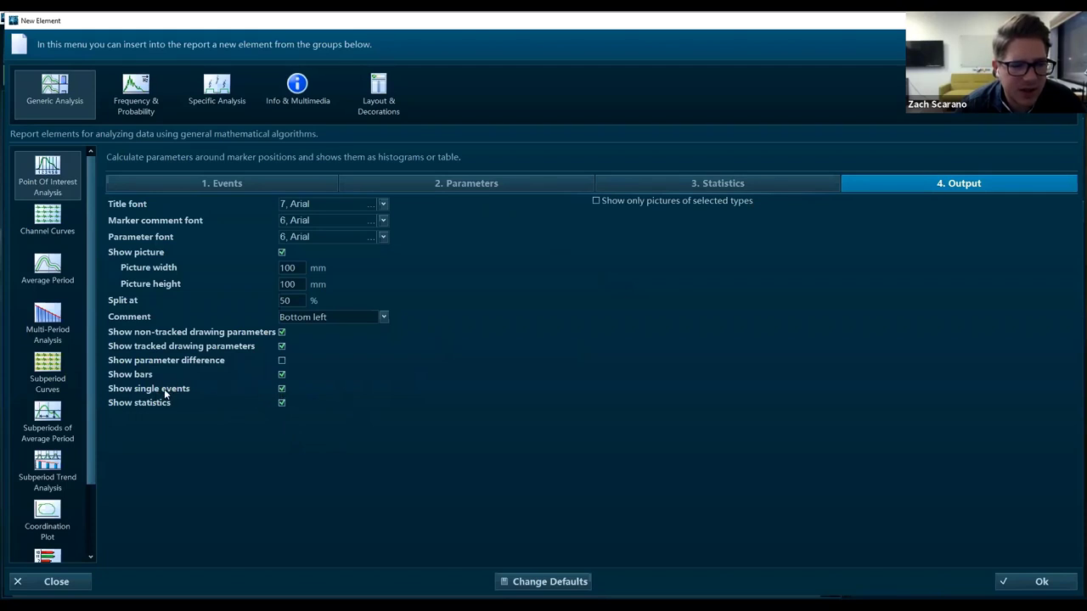
pyautogui.click(281, 388)
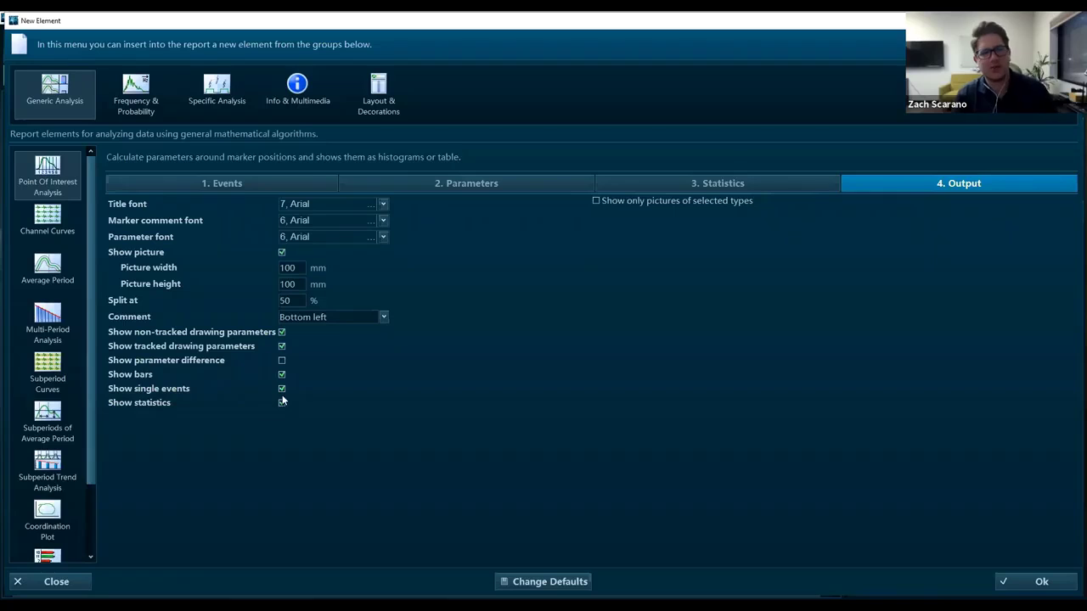
pyautogui.click(282, 403)
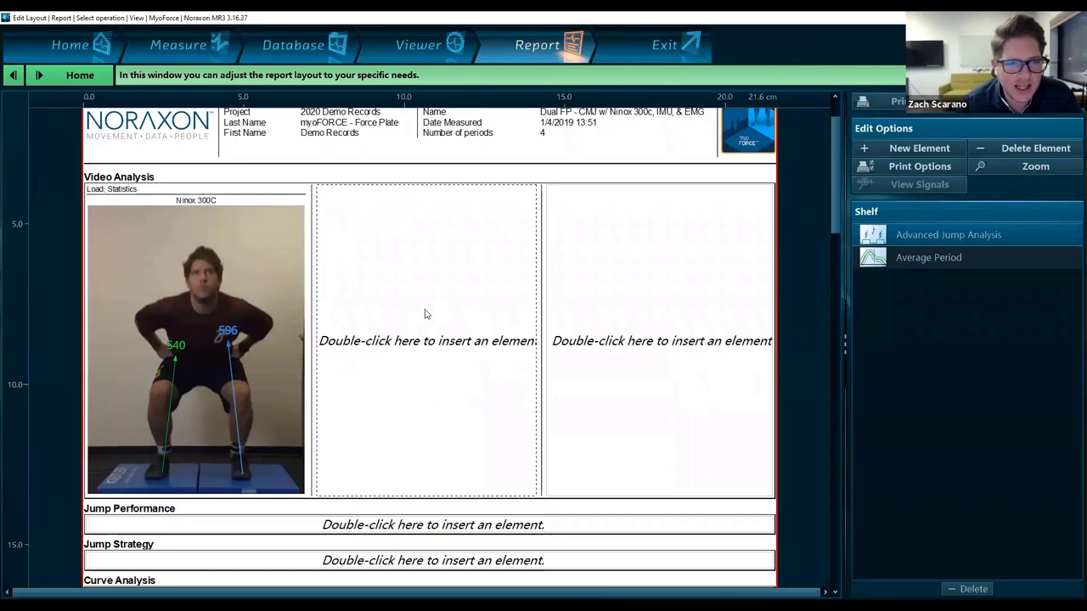
# - Insert a Point Of Interest Analysis into the middle Video Analysis cell at 50 % of the Flight phase, with the event named Flight
pyautogui.click(458, 350)
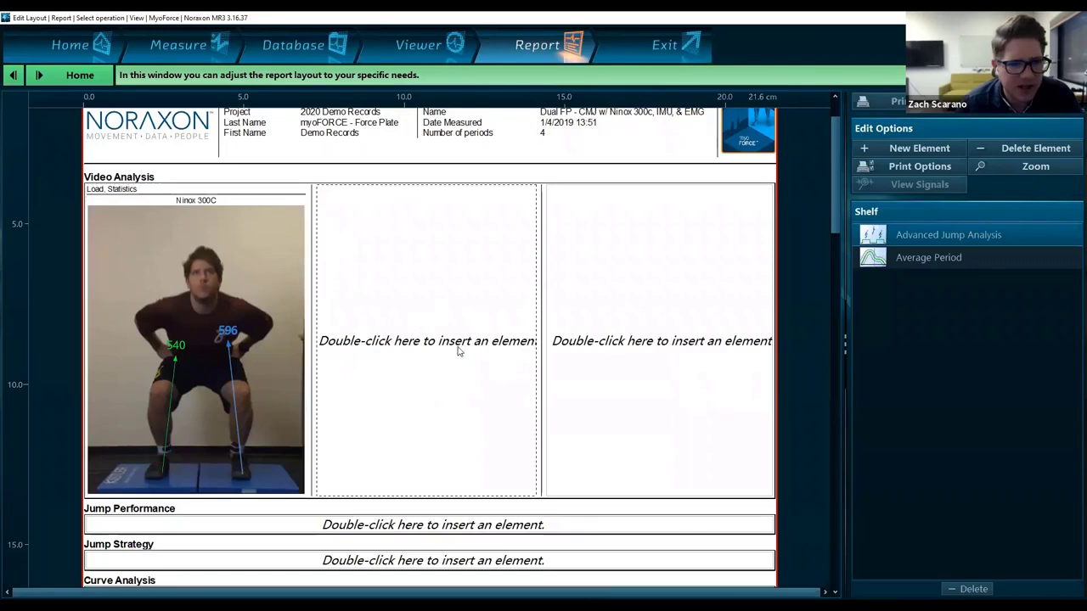
pyautogui.doubleClick(458, 351)
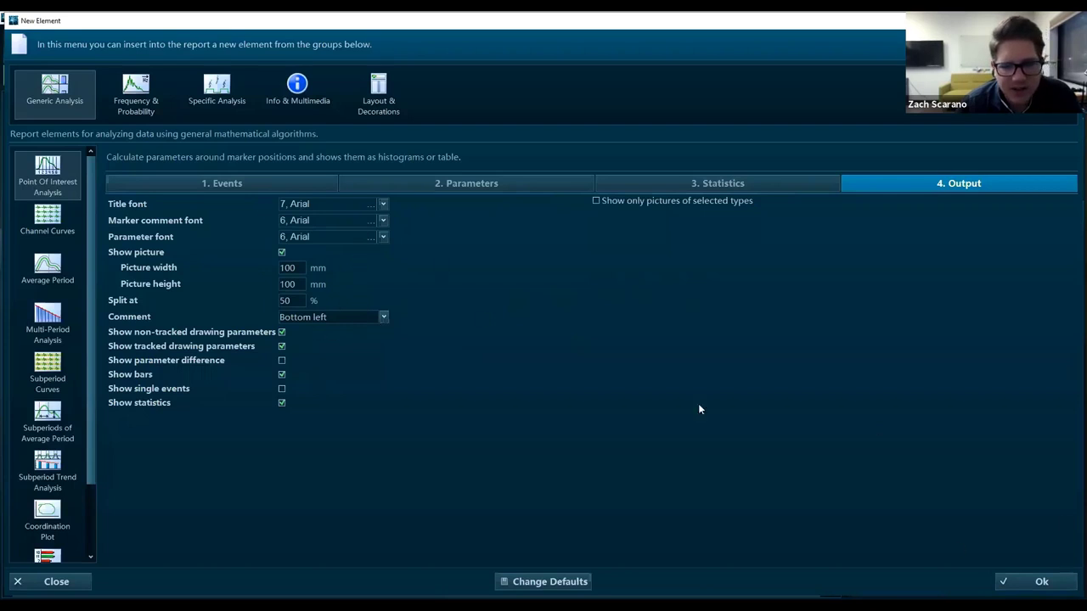
pyautogui.click(239, 186)
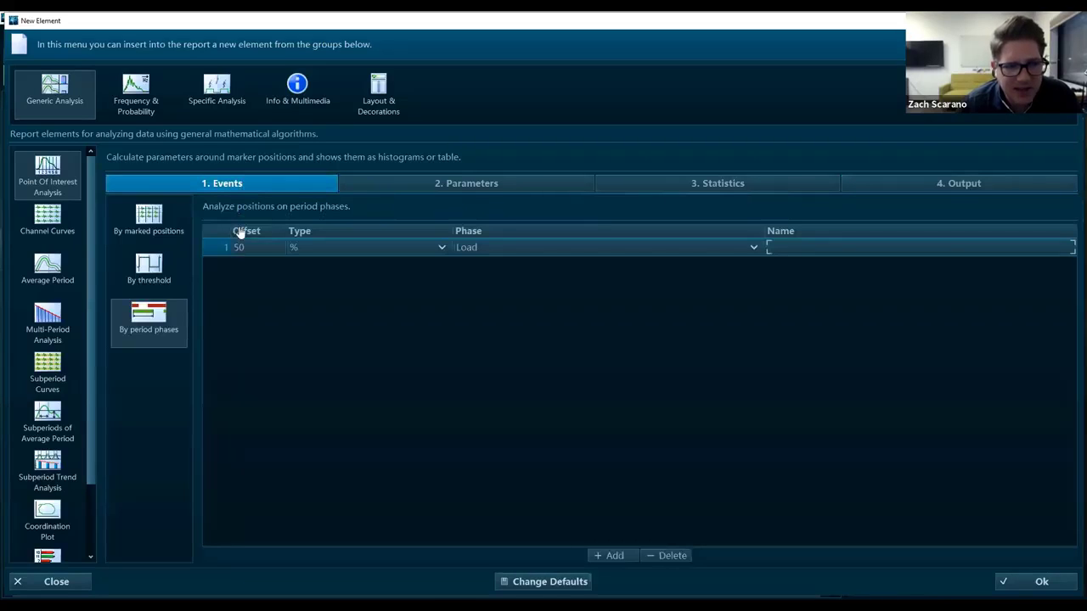
pyautogui.click(489, 251)
pyautogui.click(484, 307)
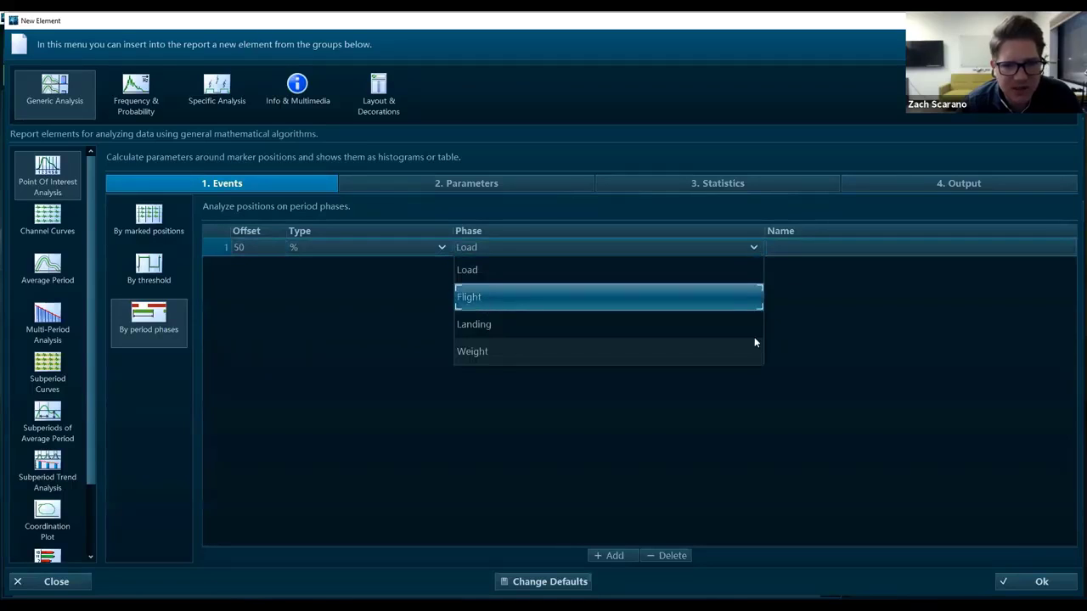
pyautogui.click(825, 247)
pyautogui.write('Flight')
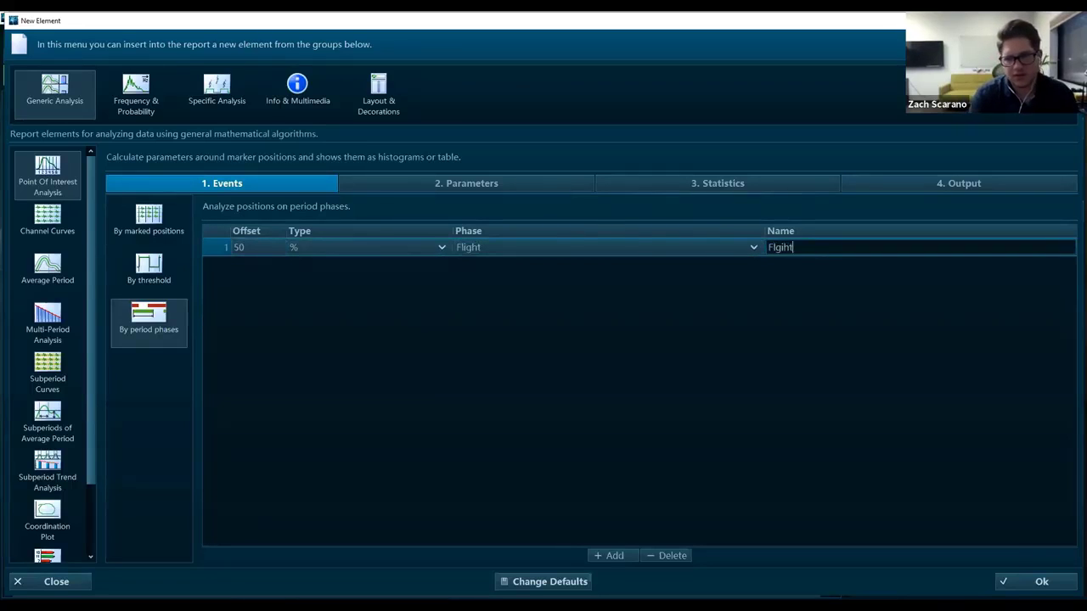
pyautogui.press('BackSpace')
pyautogui.press('BackSpace')
pyautogui.press('BackSpace')
pyautogui.press('BackSpace')
pyautogui.press('BackSpace')
pyautogui.write('light')
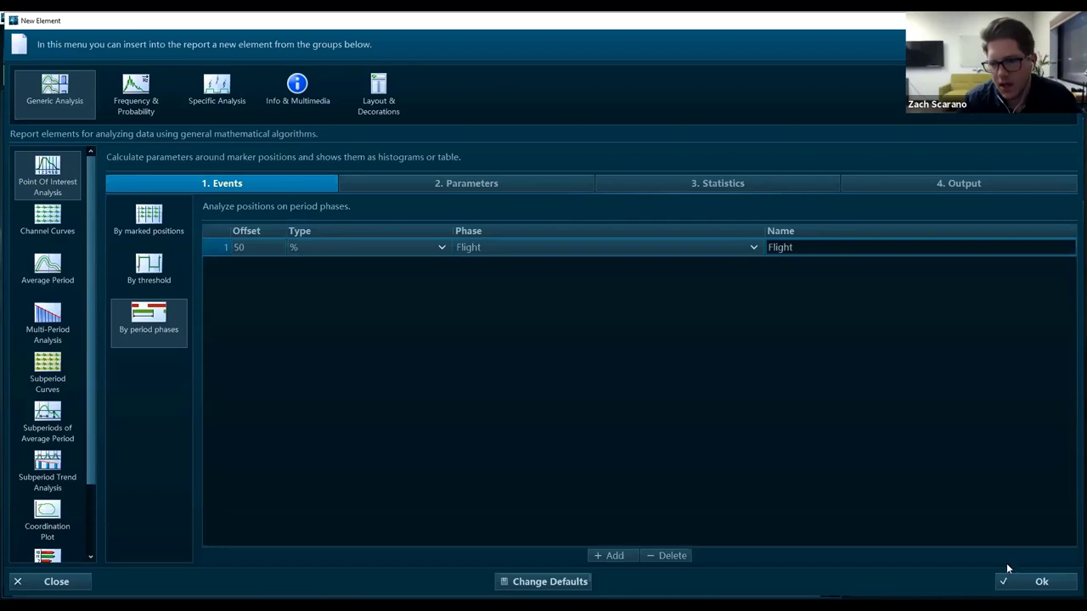
pyautogui.click(1023, 585)
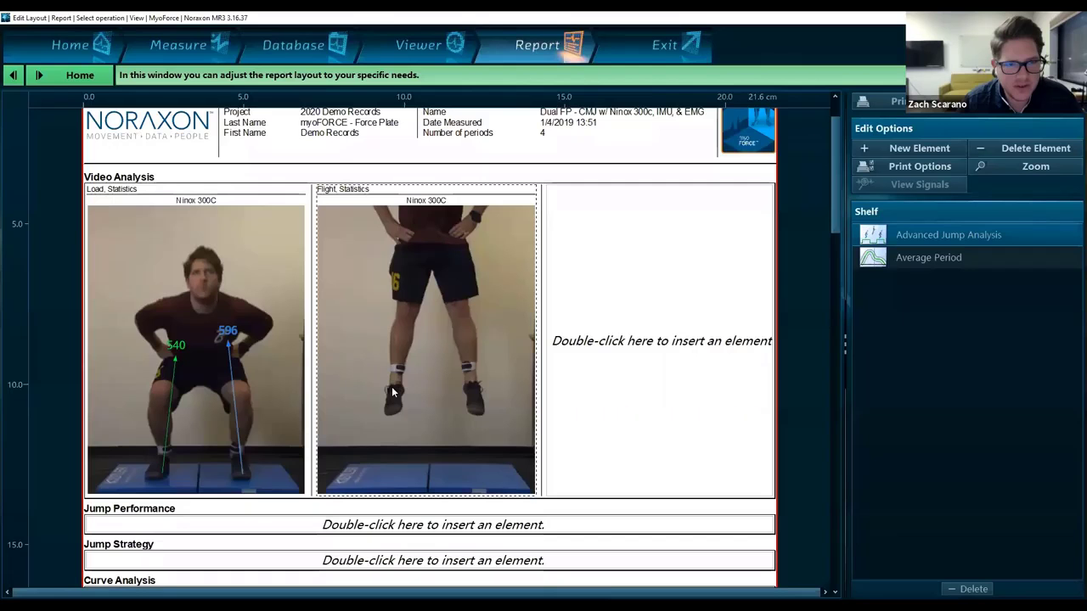
# - Insert a Point Of Interest Analysis into the third Video Analysis cell at 50 % of the Landing phase, with the event named Landing
pyautogui.doubleClick(647, 327)
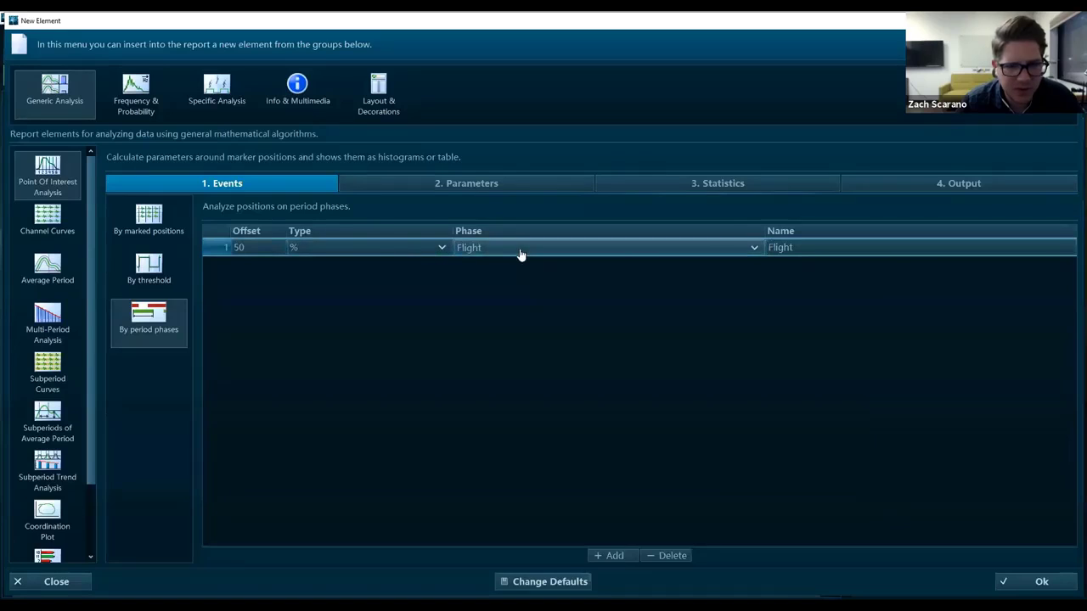
pyautogui.click(517, 323)
pyautogui.click(814, 246)
pyautogui.hotkey('ctrl', 'a')
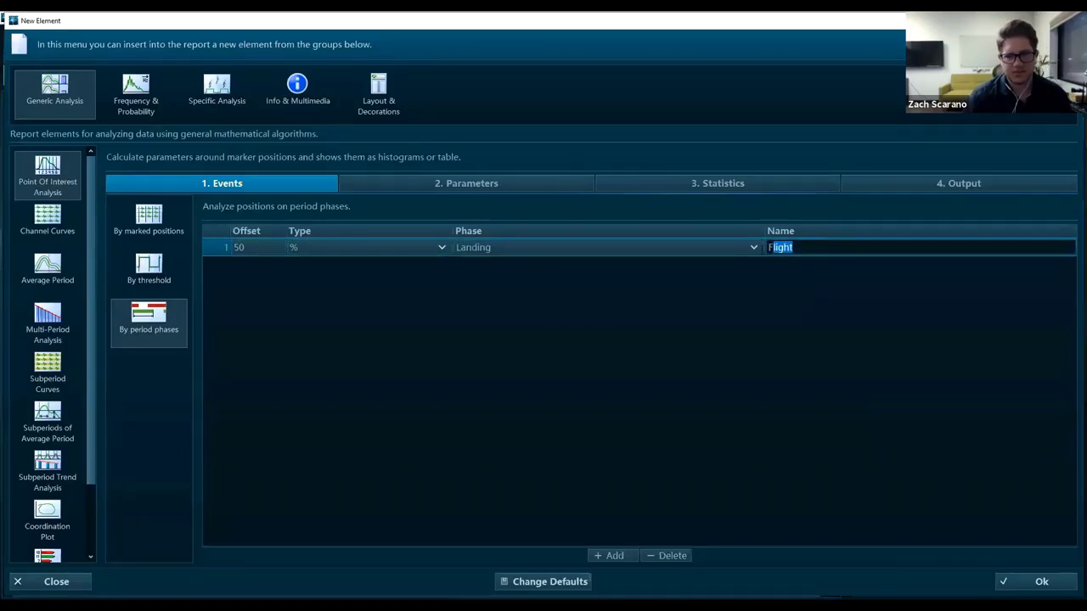
pyautogui.write('Landing')
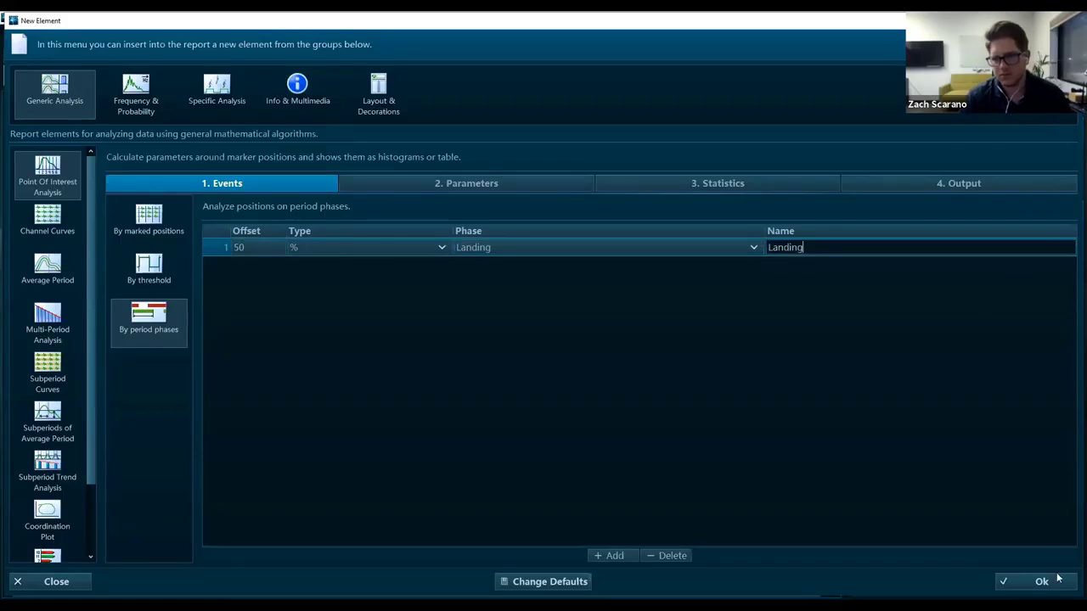
pyautogui.click(1065, 583)
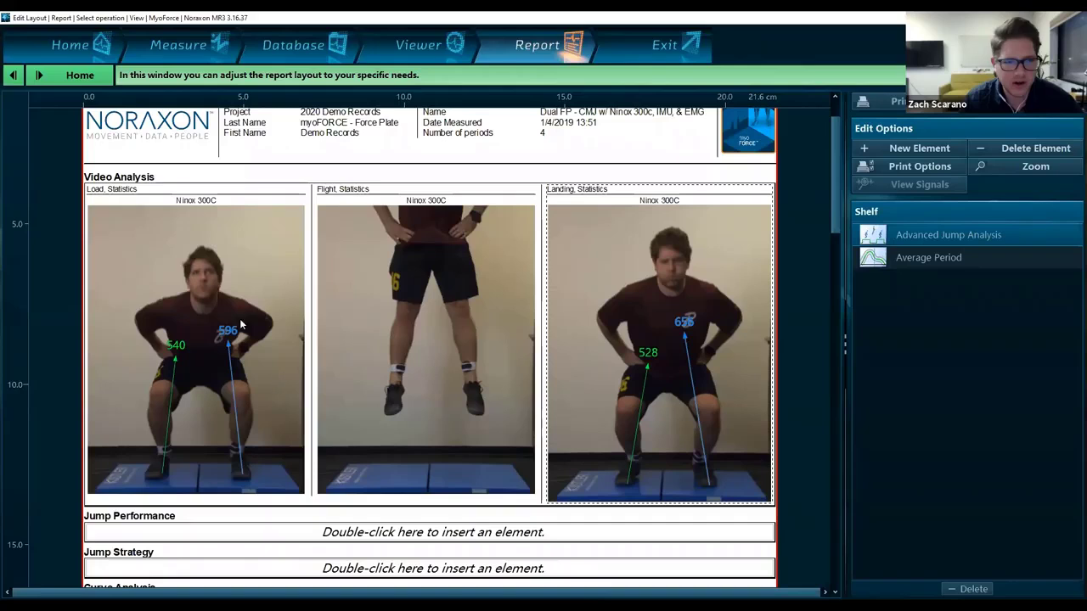
# - Examine the Load, Flight and Landing pictures in the Video Analysis section and the empty section boxes below it
pyautogui.scroll(-1, 569, 314)
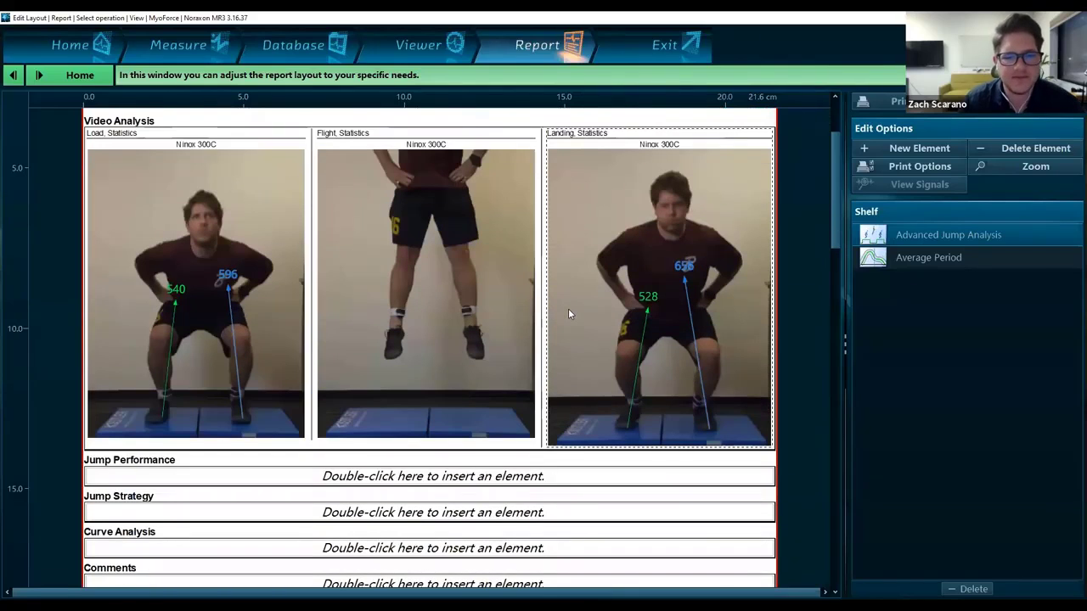
pyautogui.scroll(-1, 569, 315)
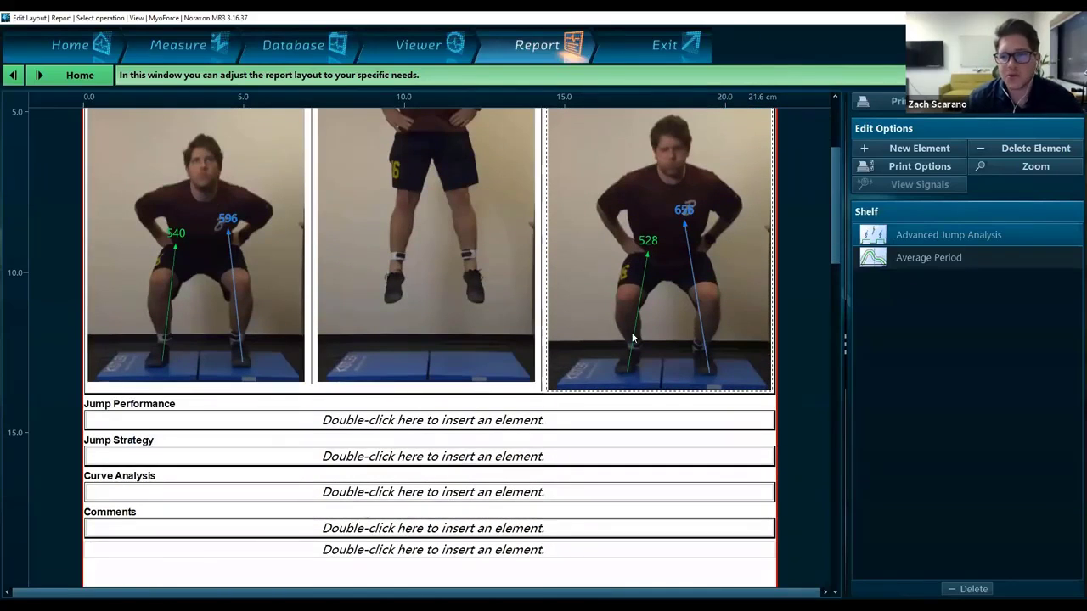
pyautogui.click(882, 279)
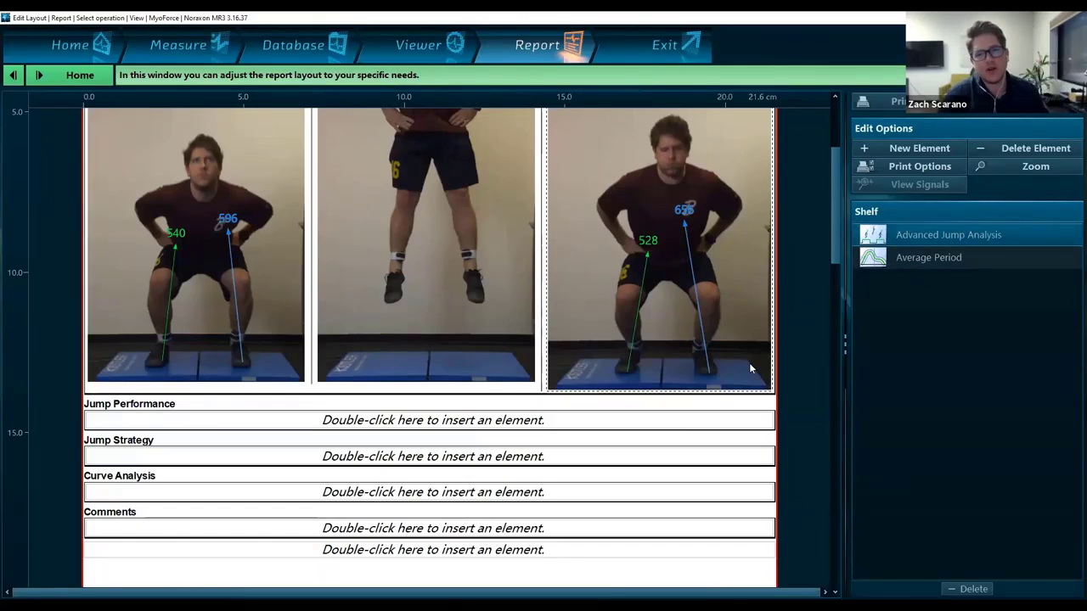
pyautogui.scroll(-2, 494, 432)
pyautogui.scroll(5, 493, 431)
pyautogui.scroll(-2, 493, 432)
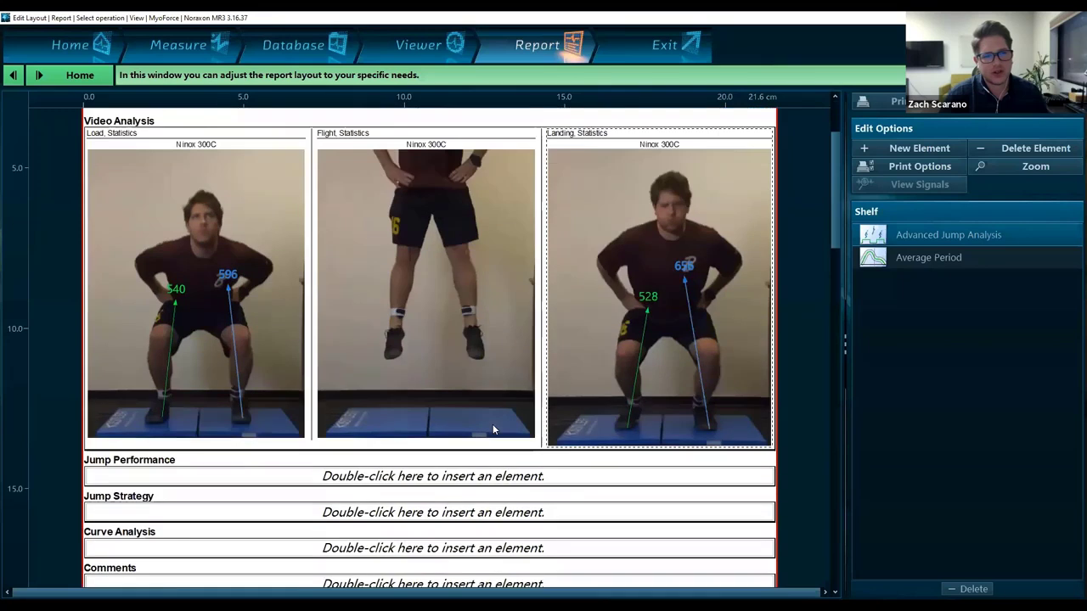
pyautogui.scroll(2, 493, 432)
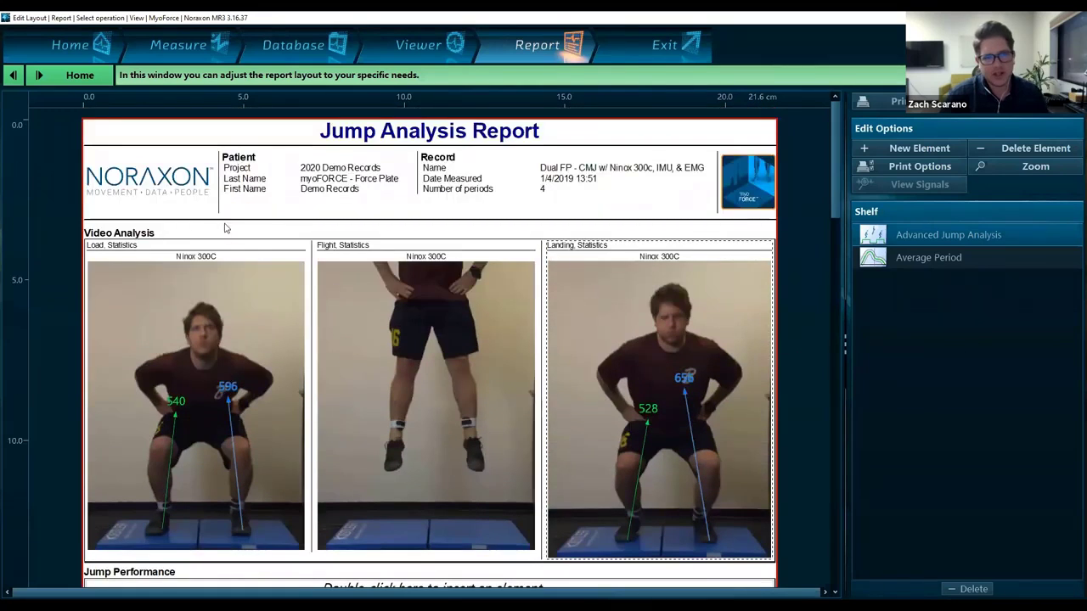
pyautogui.scroll(-1, 237, 236)
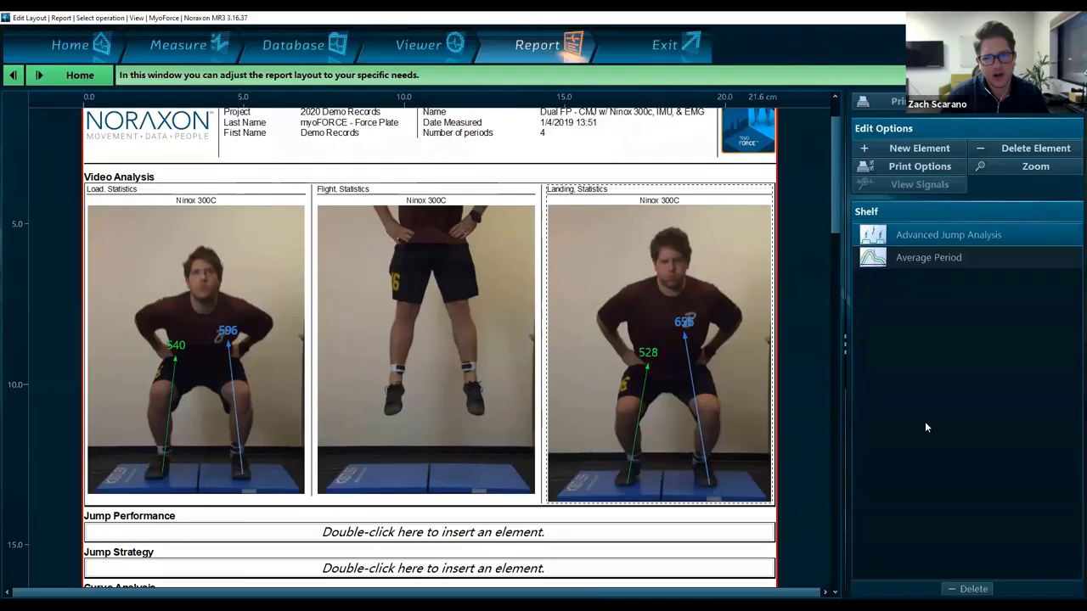
# - Copy the complete Video Analysis box to the shelf and insert that copy next to the original in the report
pyautogui.click(168, 160)
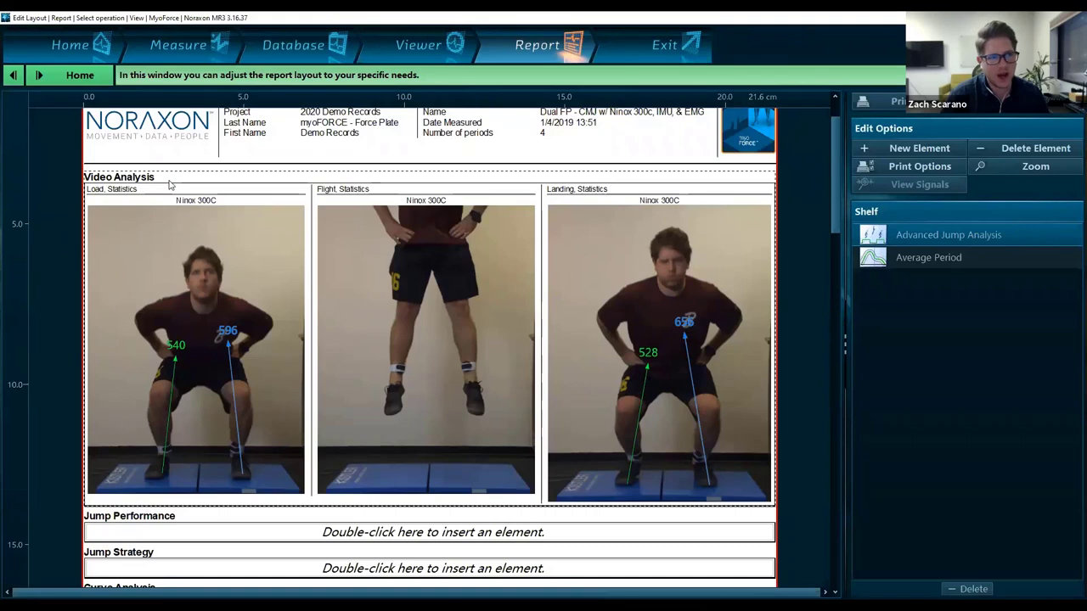
pyautogui.moveTo(178, 180); pyautogui.dragTo(951, 349)
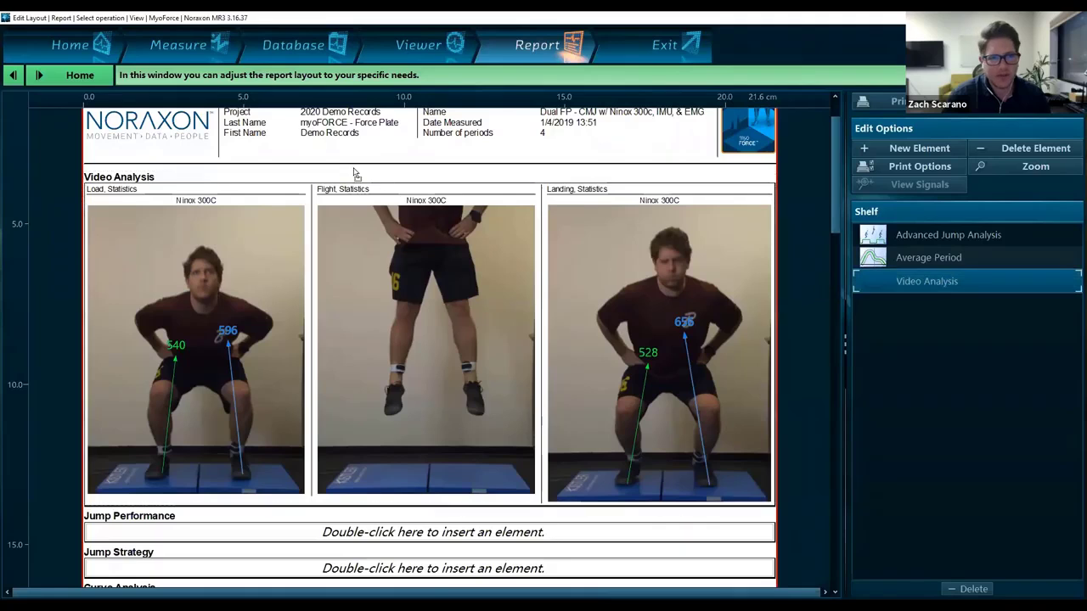
pyautogui.moveTo(354, 168); pyautogui.dragTo(346, 195)
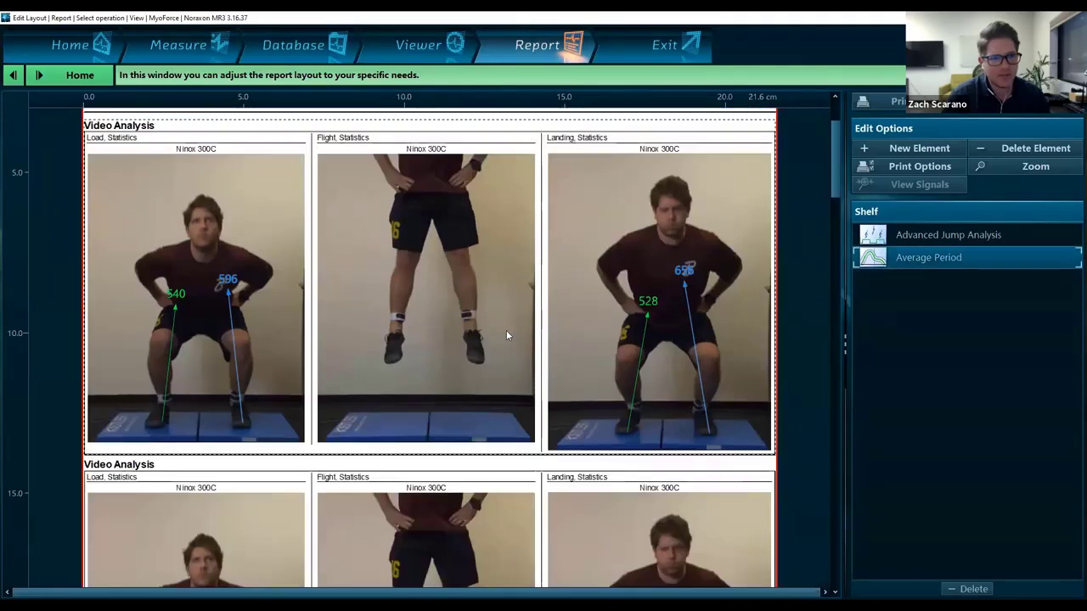
# - Move the duplicate Video Analysis box from the report back to the shelf
pyautogui.scroll(-1, 507, 336)
pyautogui.scroll(2, 507, 336)
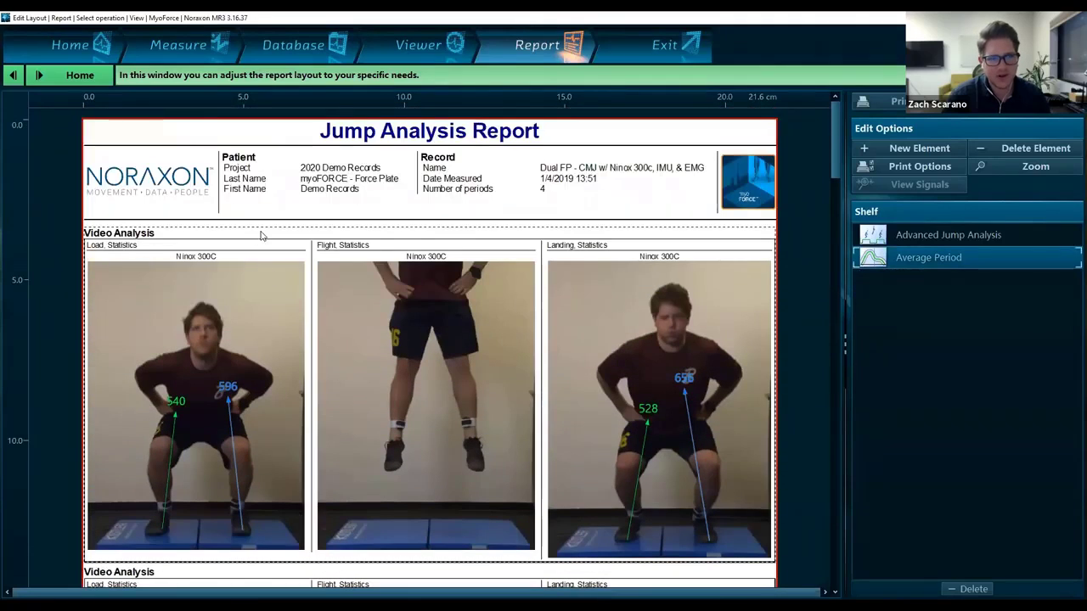
pyautogui.moveTo(932, 329); pyautogui.dragTo(932, 330)
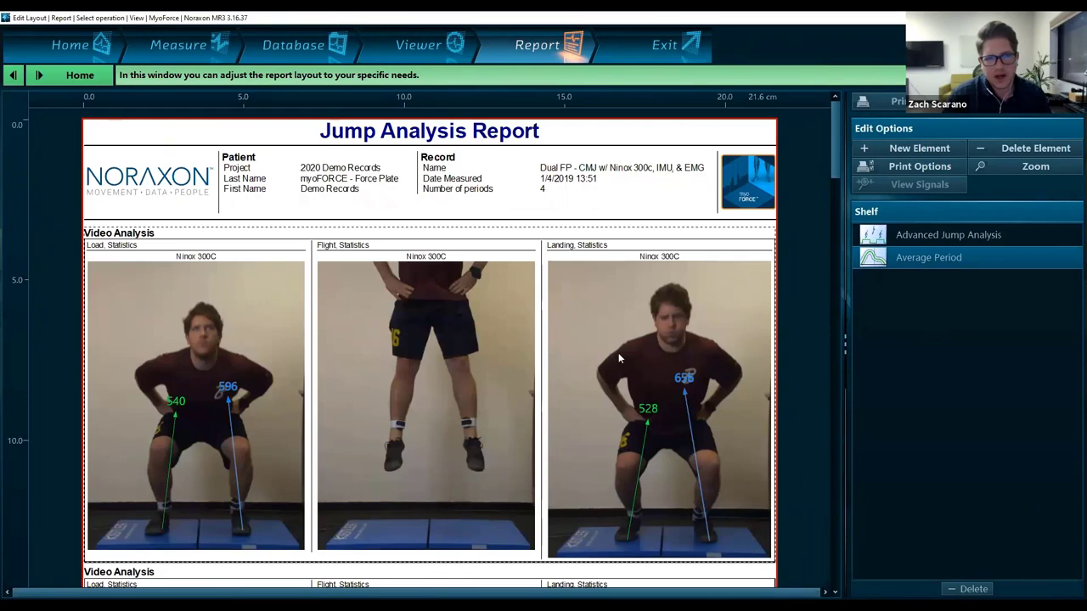
# - Insert the shelved Advanced Jump Analysis element into the empty Jump Performance box
pyautogui.scroll(-4, 618, 352)
pyautogui.scroll(-1, 488, 339)
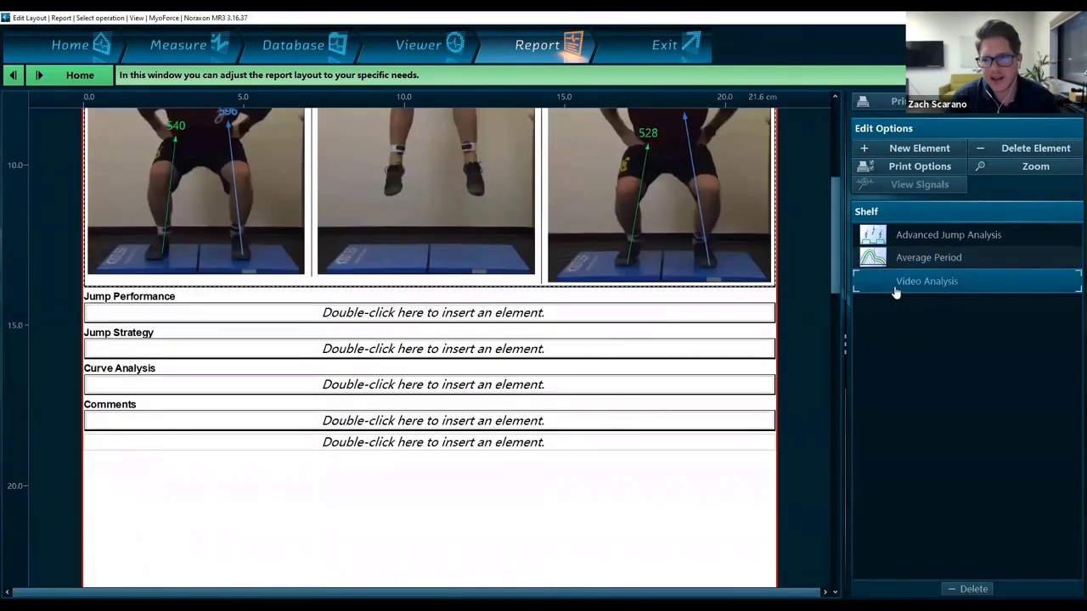
pyautogui.click(976, 241)
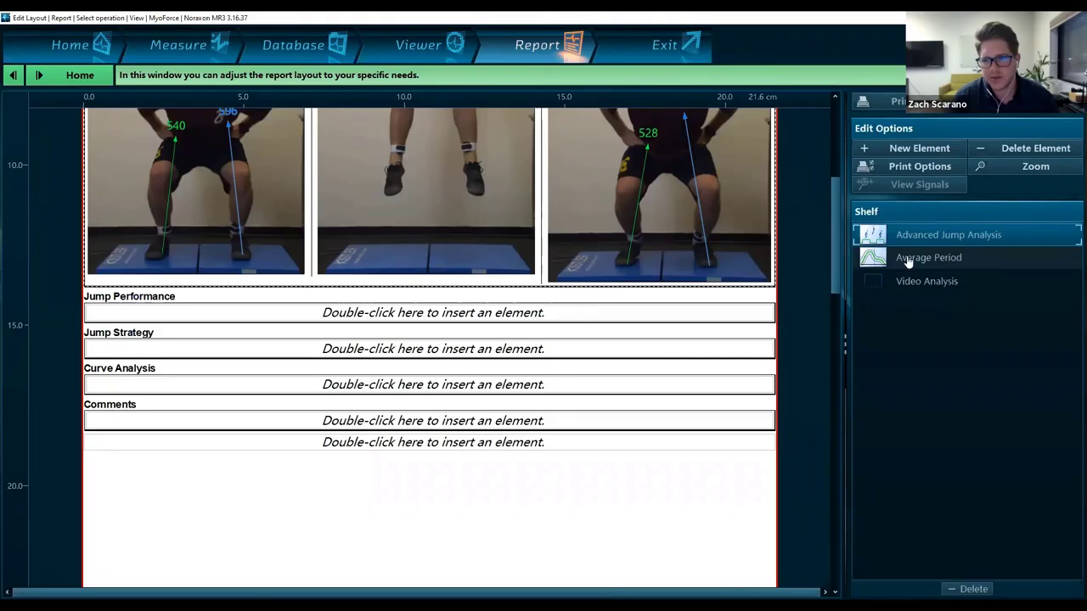
pyautogui.moveTo(976, 242); pyautogui.dragTo(524, 313)
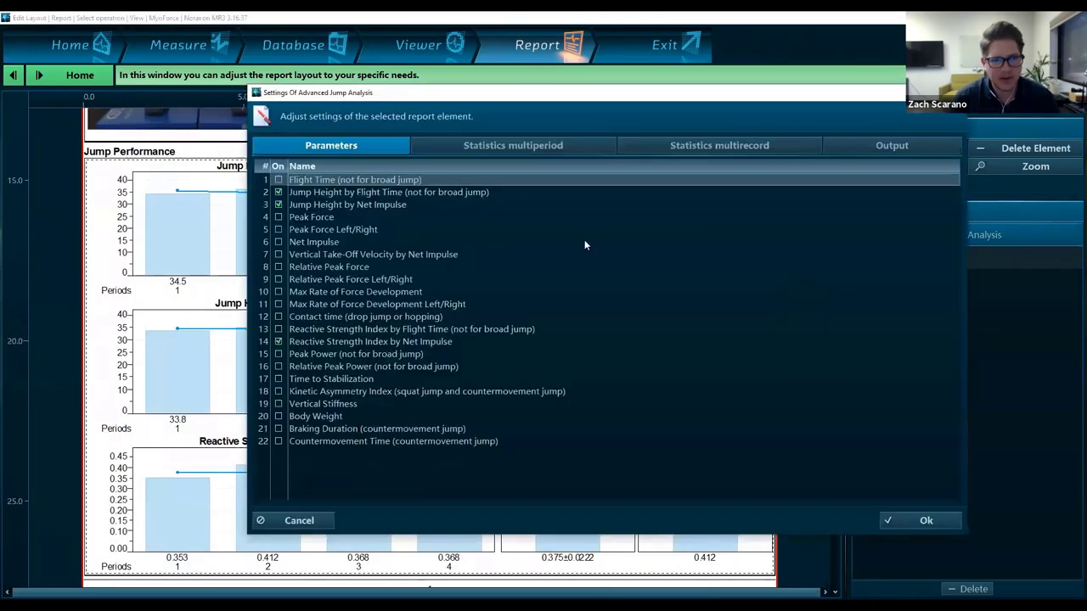
# - Set the Advanced Jump Analysis output to Curve, 20 mm high without automatic height increase, with periods and statistics split at 75 %
pyautogui.click(892, 145)
pyautogui.click(295, 280)
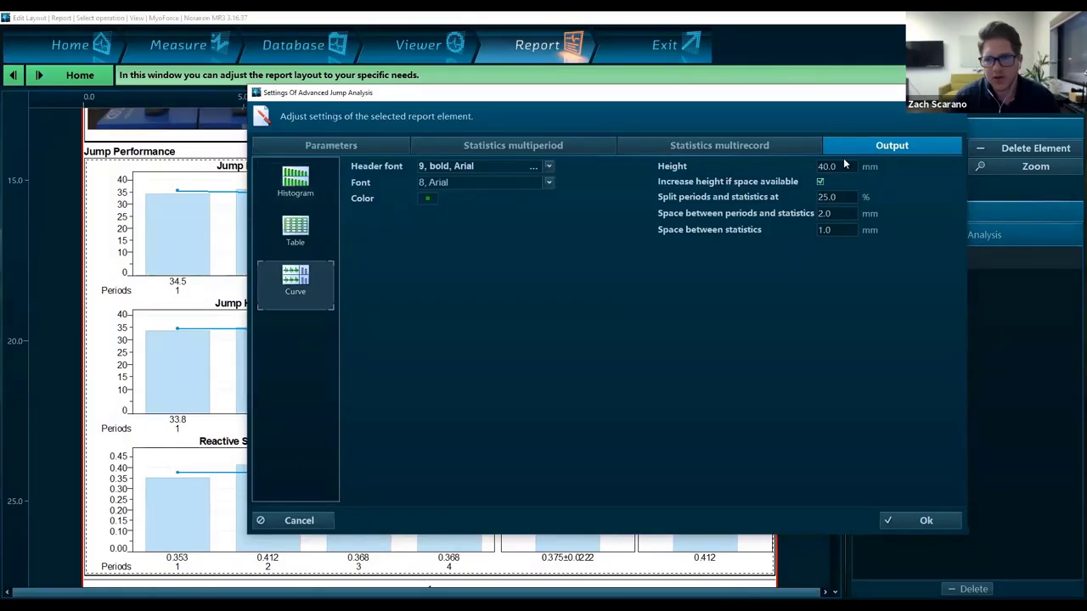
pyautogui.moveTo(844, 168); pyautogui.dragTo(718, 168)
pyautogui.write('20')
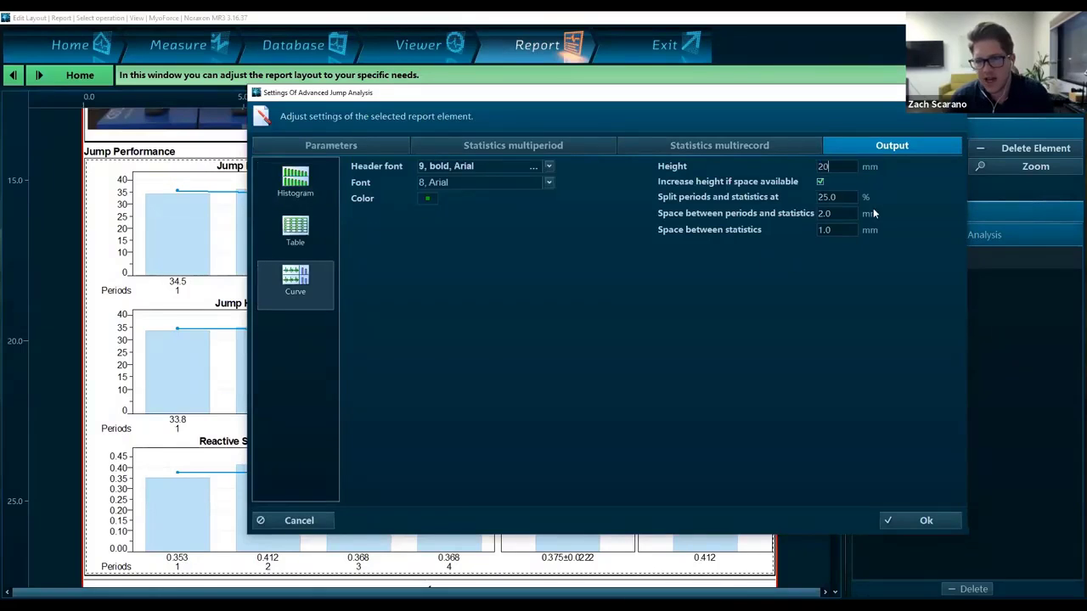
pyautogui.click(819, 183)
pyautogui.press('Tab')
pyautogui.write('75')
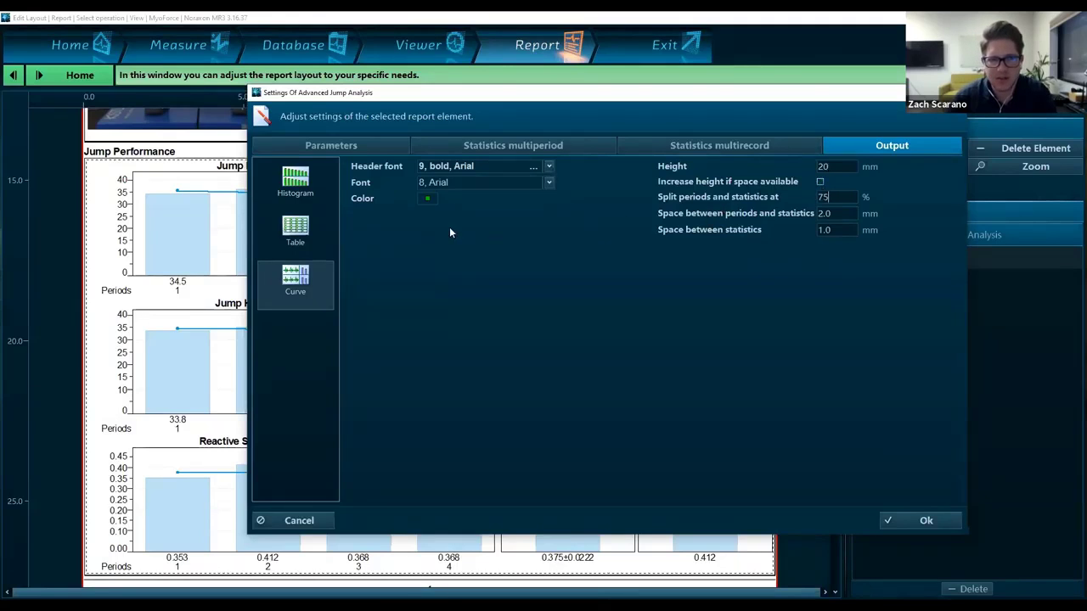
# - Turn off Jump Height by Flight Time, turn on Vertical Take-Off Velocity by Net Impulse, and apply the element settings
pyautogui.click(367, 150)
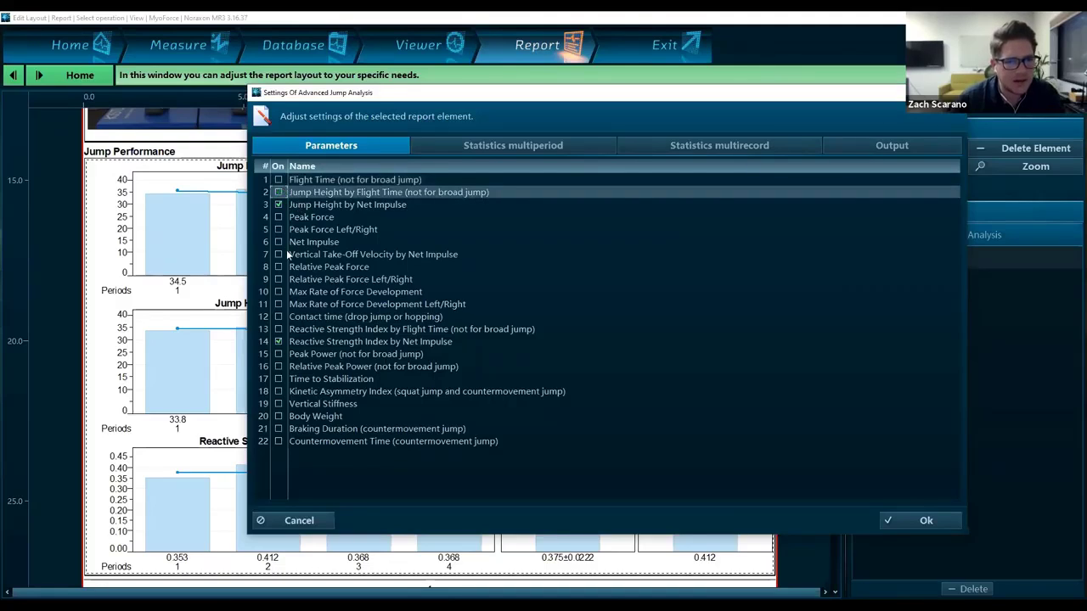
pyautogui.click(310, 256)
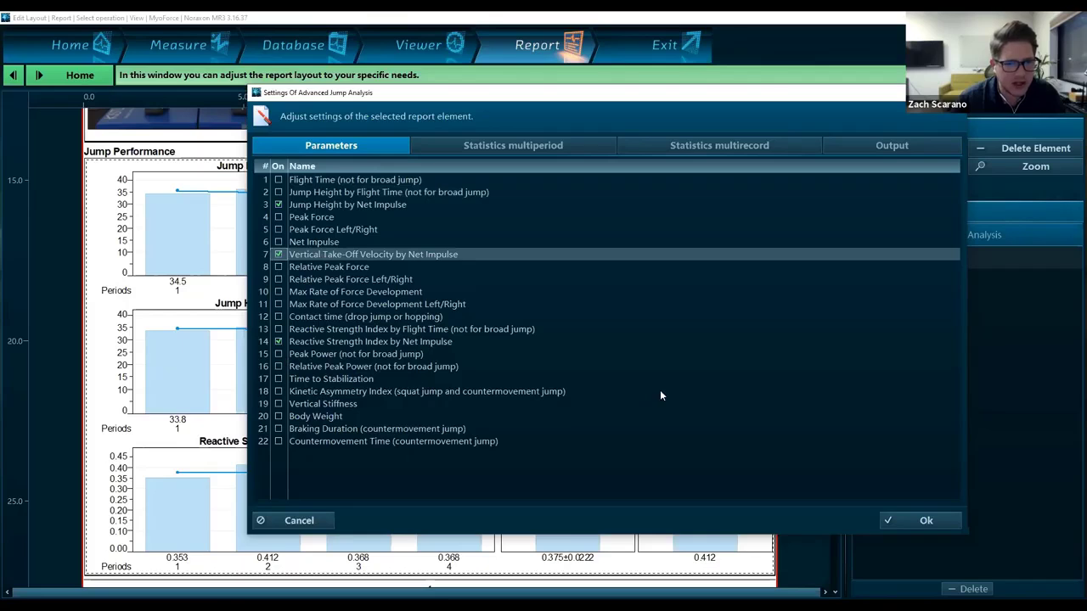
pyautogui.click(897, 521)
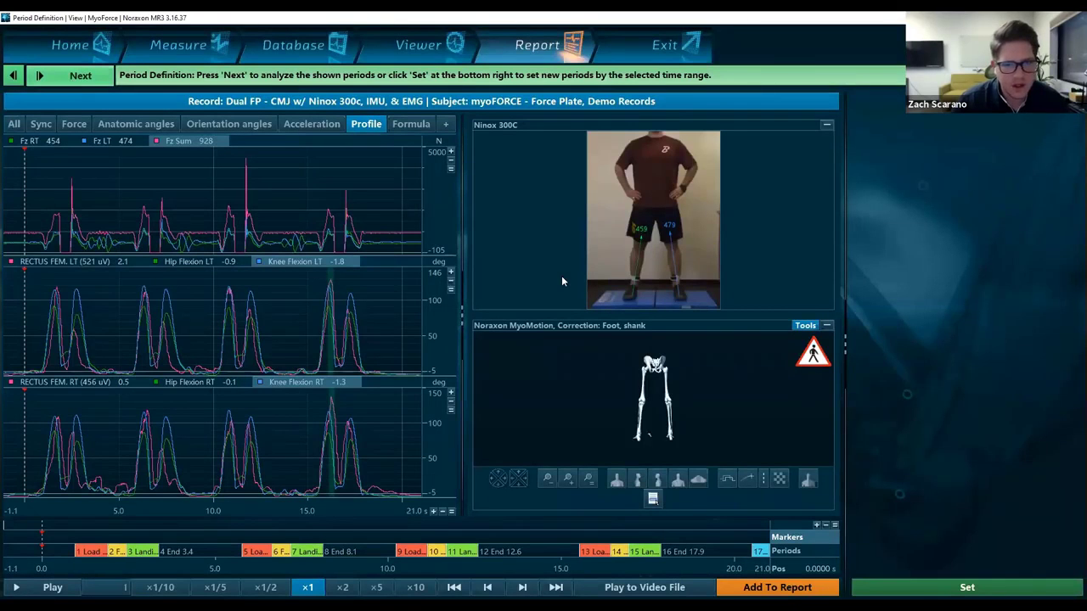
# - Review the Jump Performance section of the prepared Noraxon Jump Analysis Report and open the report's layout for editing
pyautogui.scroll(-5, 441, 395)
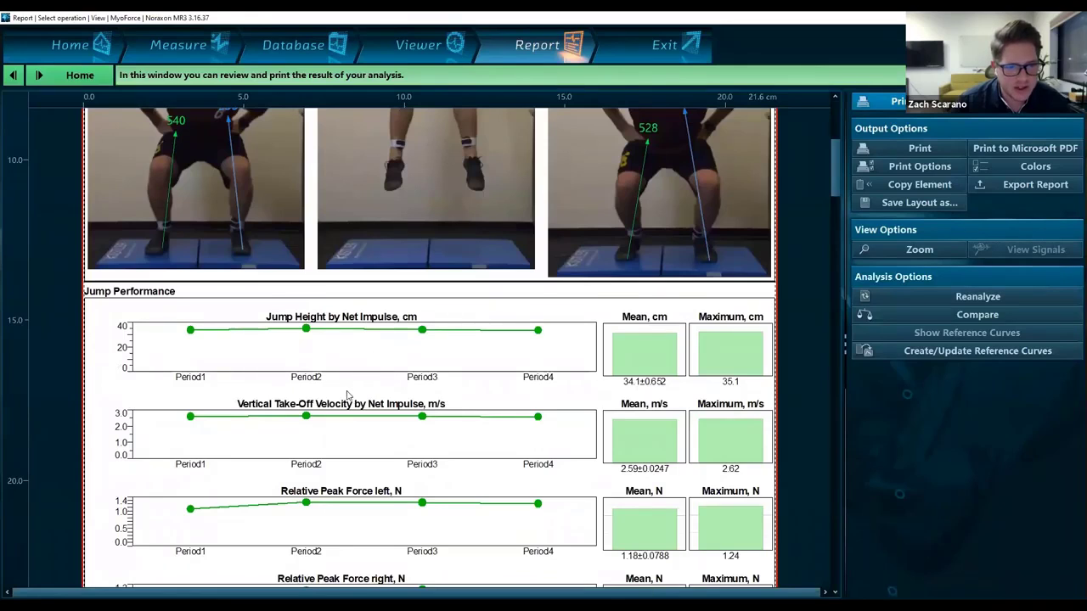
pyautogui.scroll(-2, 346, 395)
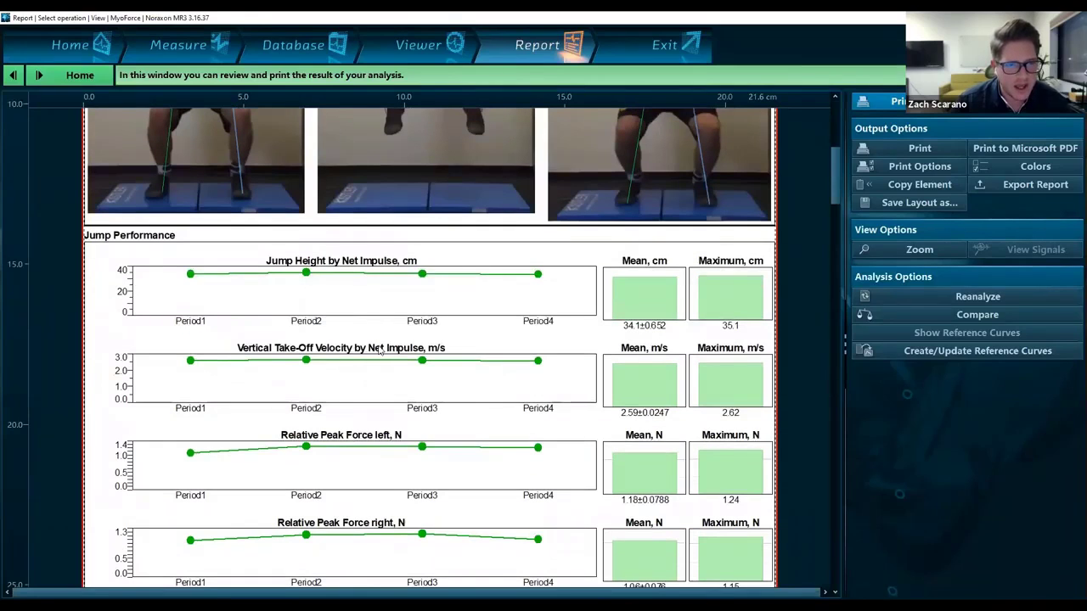
pyautogui.click(370, 363)
pyautogui.scroll(-2, 371, 348)
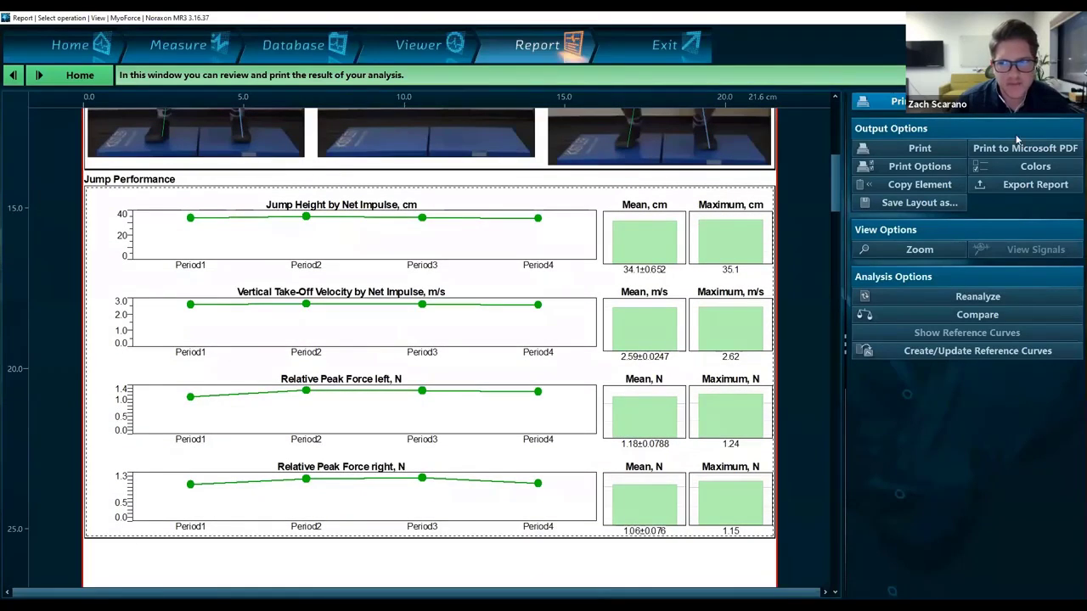
pyautogui.click(1024, 101)
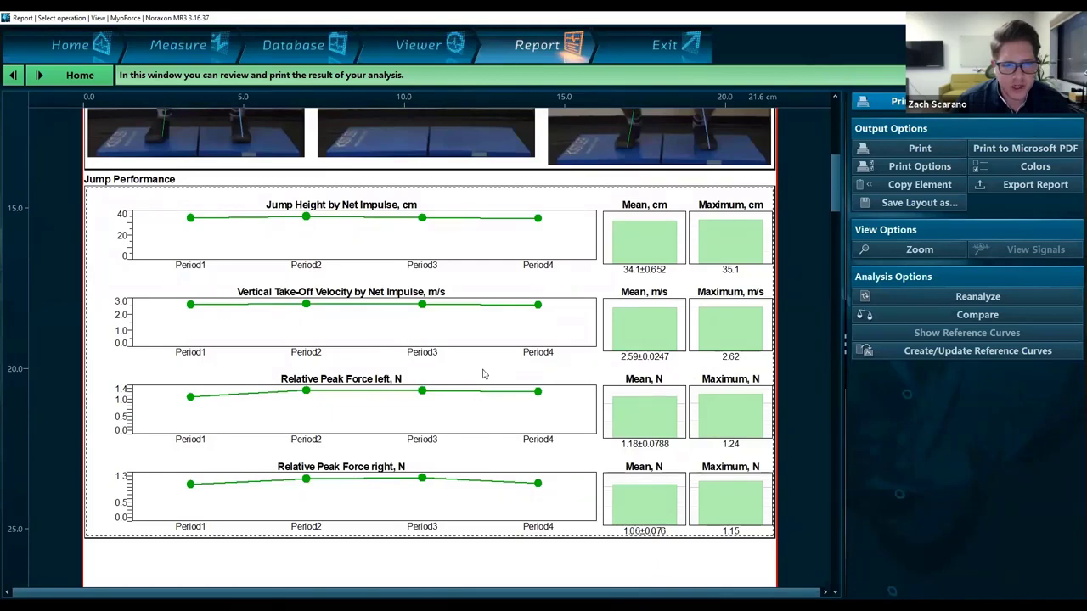
# - Copy the Advanced Jump Analysis element from the Jump Strategy section to the shelf
pyautogui.scroll(-6, 466, 374)
pyautogui.scroll(-1, 465, 374)
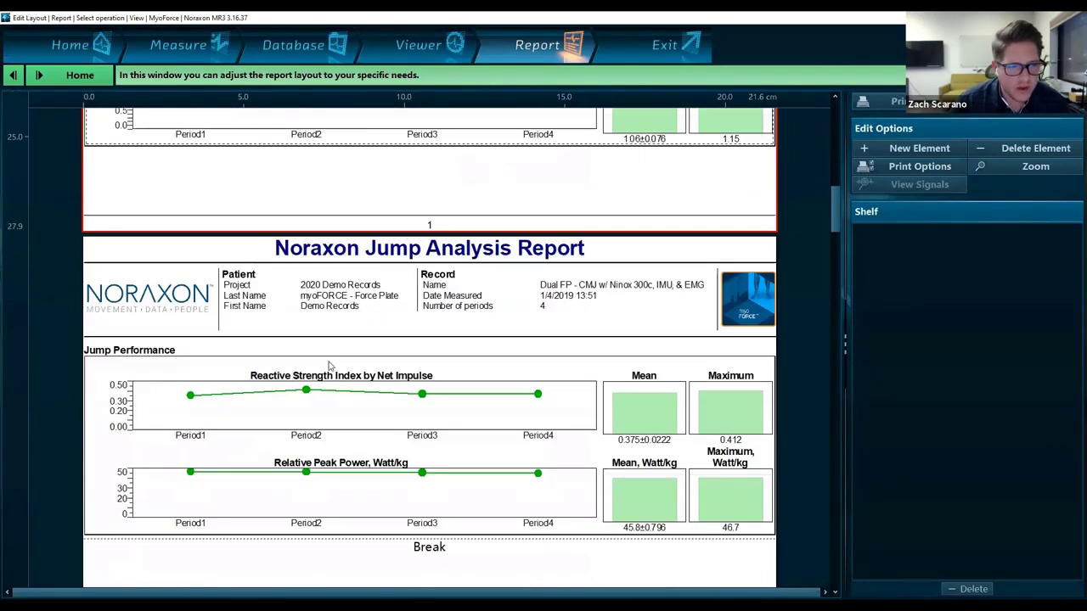
pyautogui.scroll(-6, 281, 399)
pyautogui.scroll(1, 285, 400)
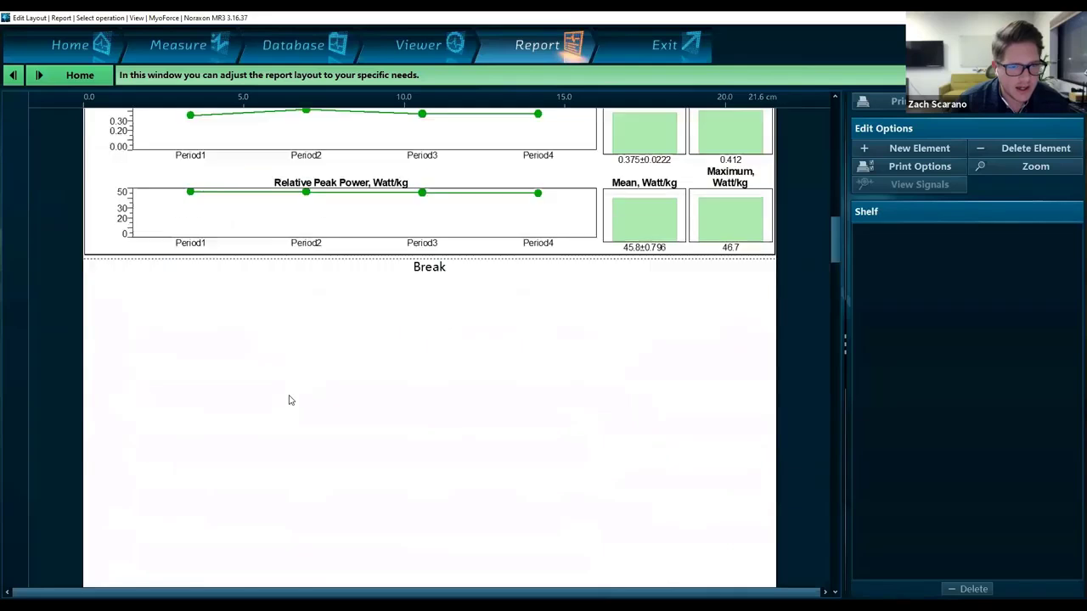
pyautogui.scroll(-8, 289, 399)
pyautogui.scroll(-2, 358, 344)
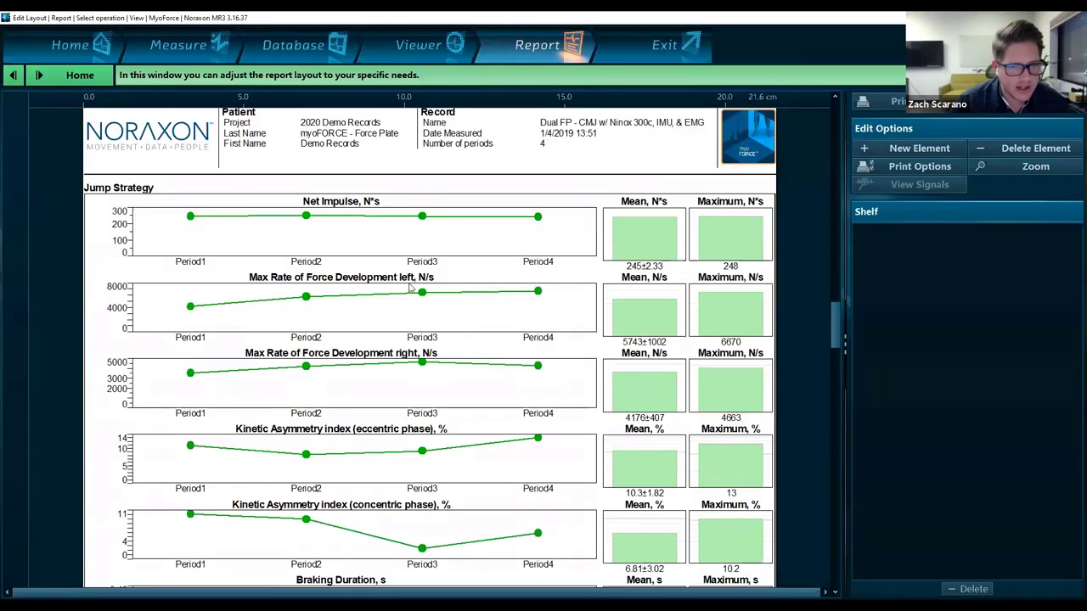
pyautogui.moveTo(319, 242); pyautogui.dragTo(918, 301)
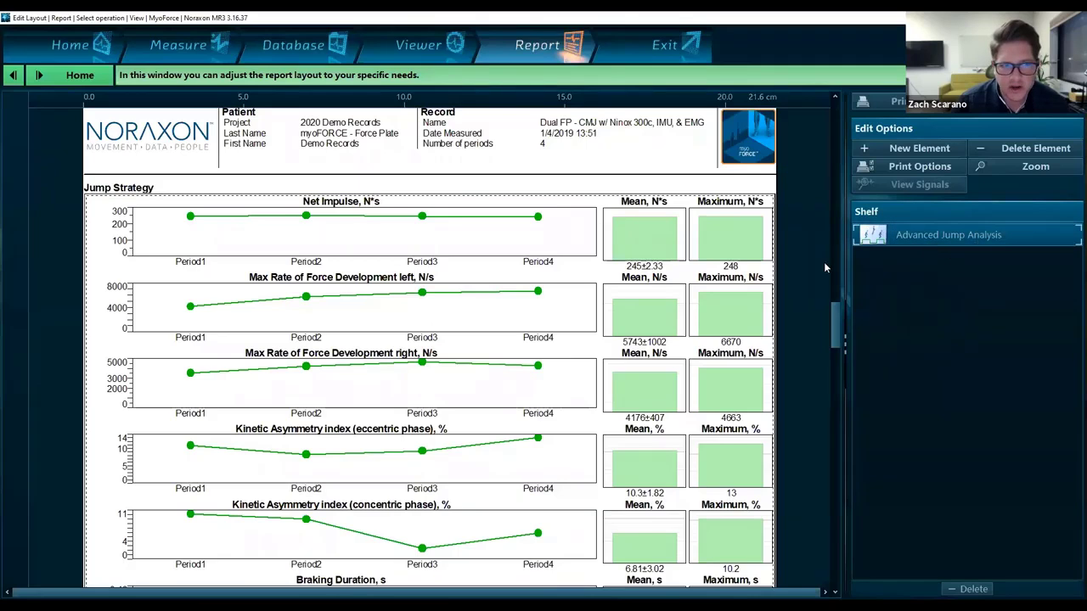
# - Move the complete Curve Analysis and Comments boxes from the report to the shelf
pyautogui.scroll(-3, 437, 330)
pyautogui.scroll(-9, 437, 329)
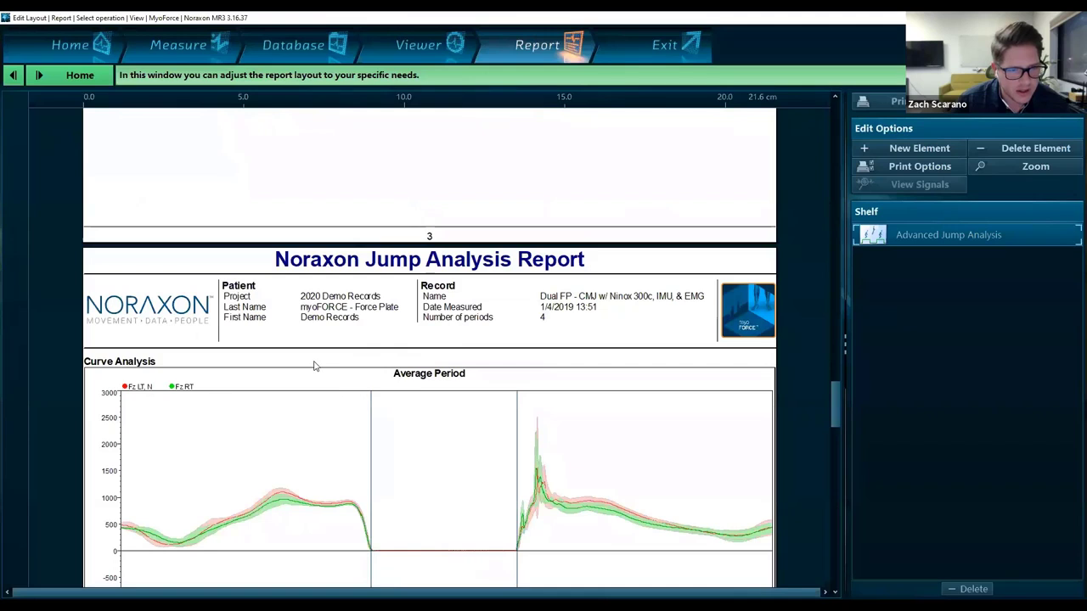
pyautogui.moveTo(314, 365); pyautogui.dragTo(978, 388)
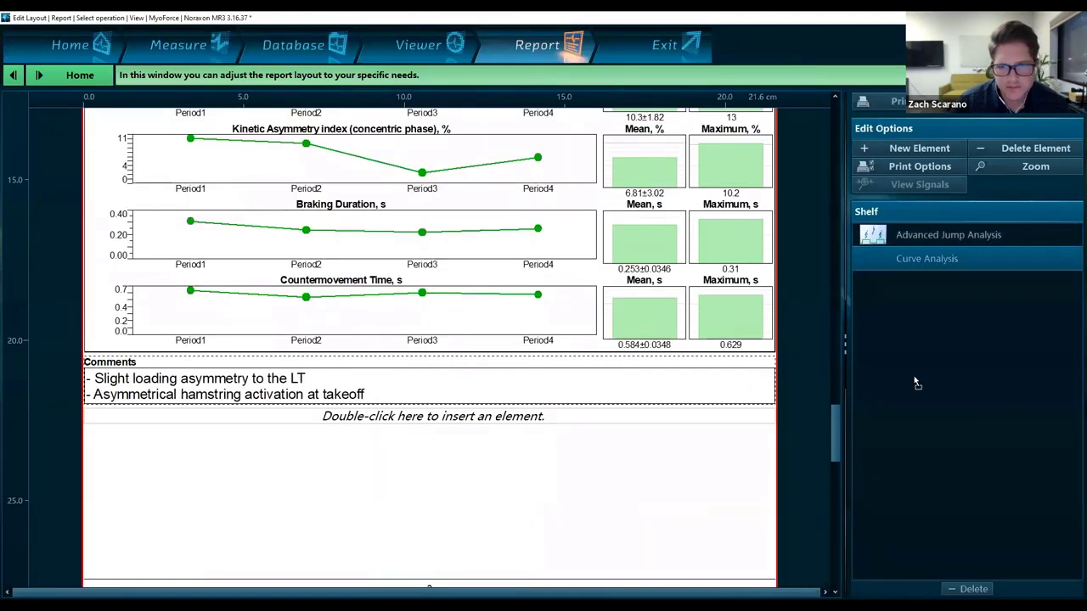
pyautogui.moveTo(914, 378); pyautogui.dragTo(915, 378)
# - Examine the report's Jump Strategy and Jump Performance pages and the page break that separates the sections
pyautogui.scroll(4, 494, 352)
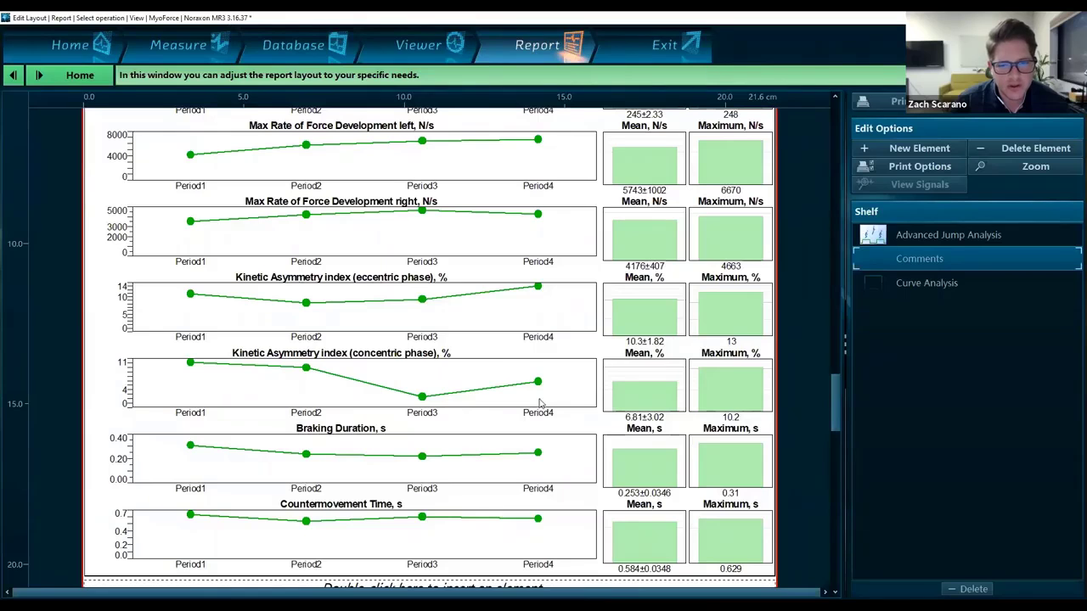
pyautogui.scroll(1, 525, 412)
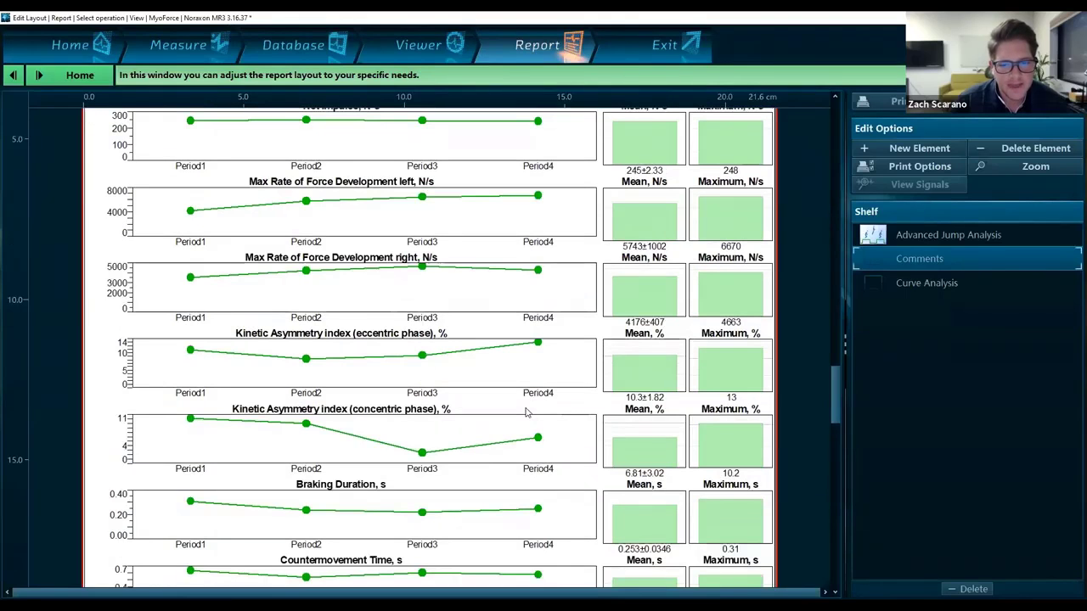
pyautogui.scroll(10, 526, 411)
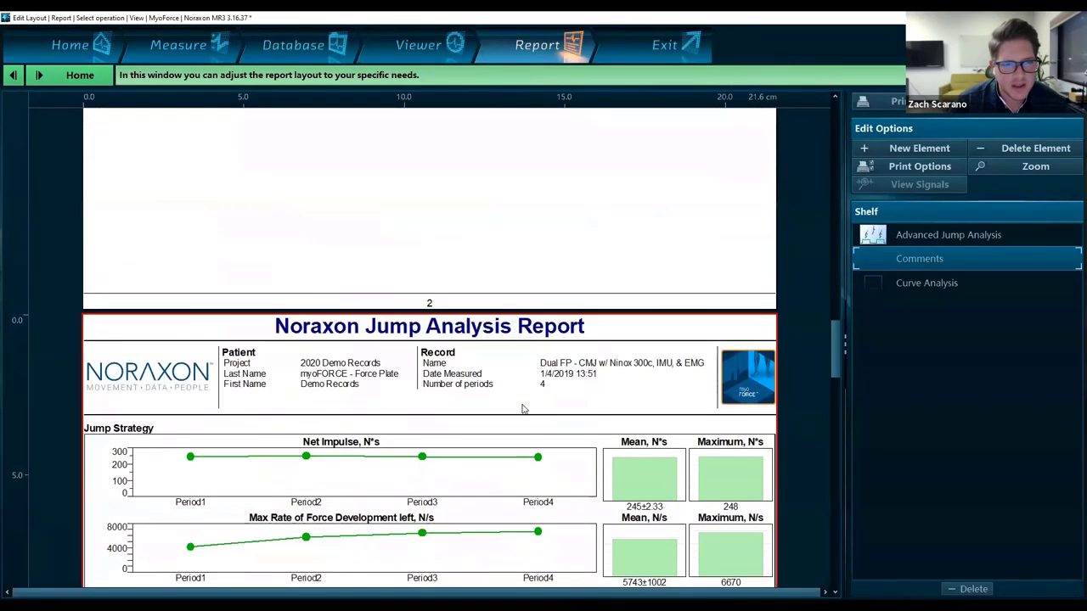
pyautogui.scroll(8, 497, 505)
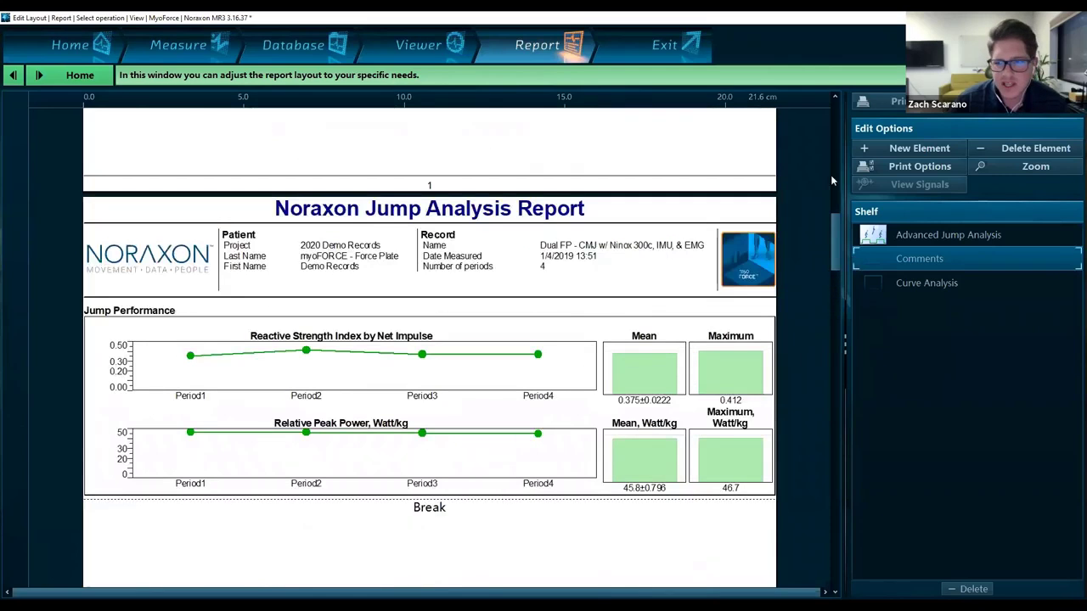
pyautogui.scroll(-2, 463, 442)
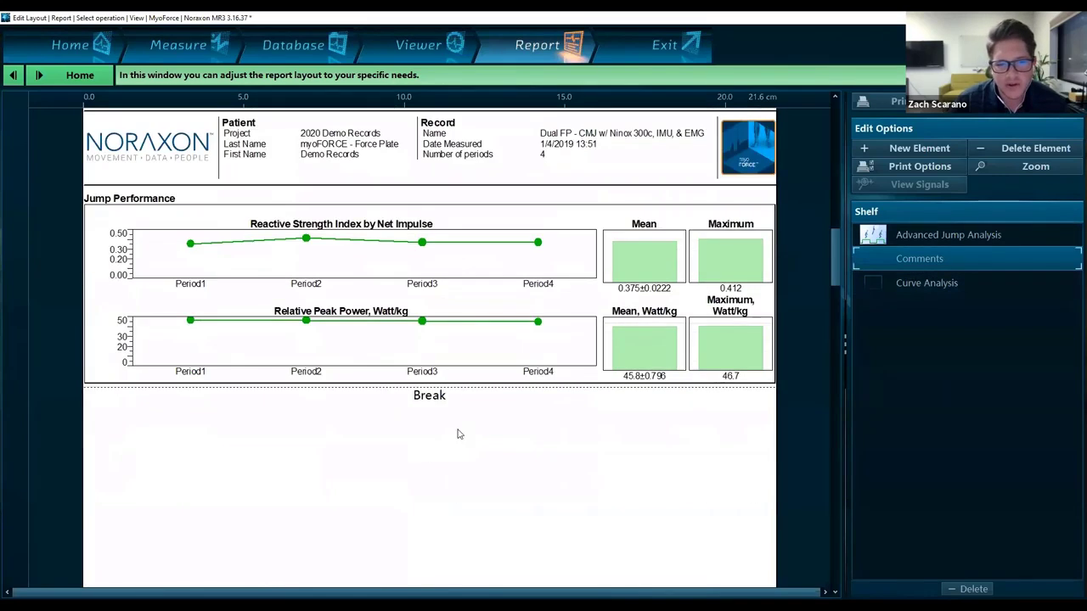
pyautogui.scroll(-1, 467, 399)
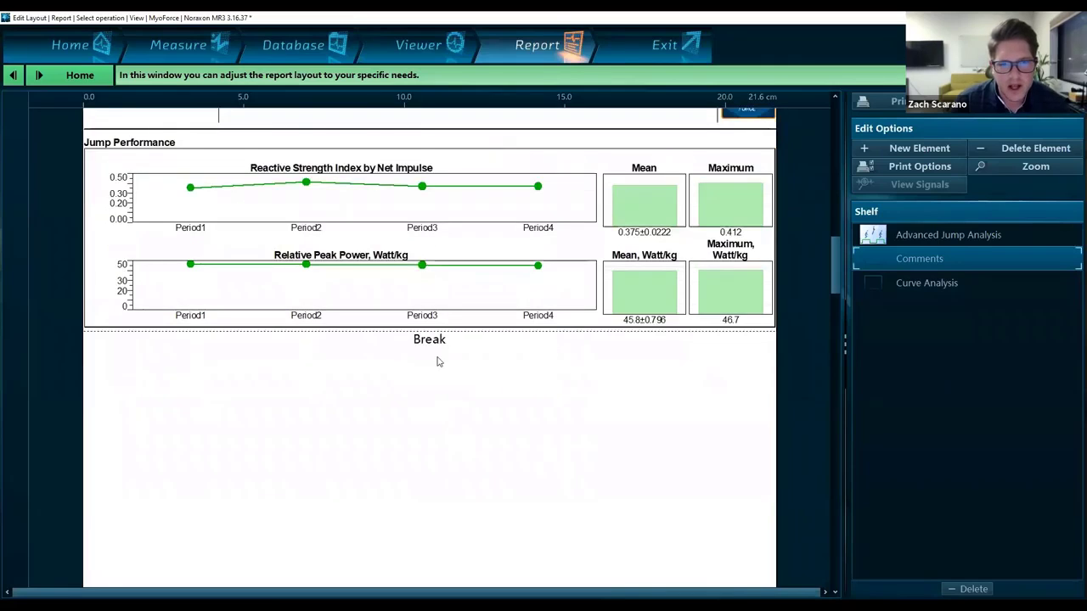
pyautogui.scroll(2, 441, 357)
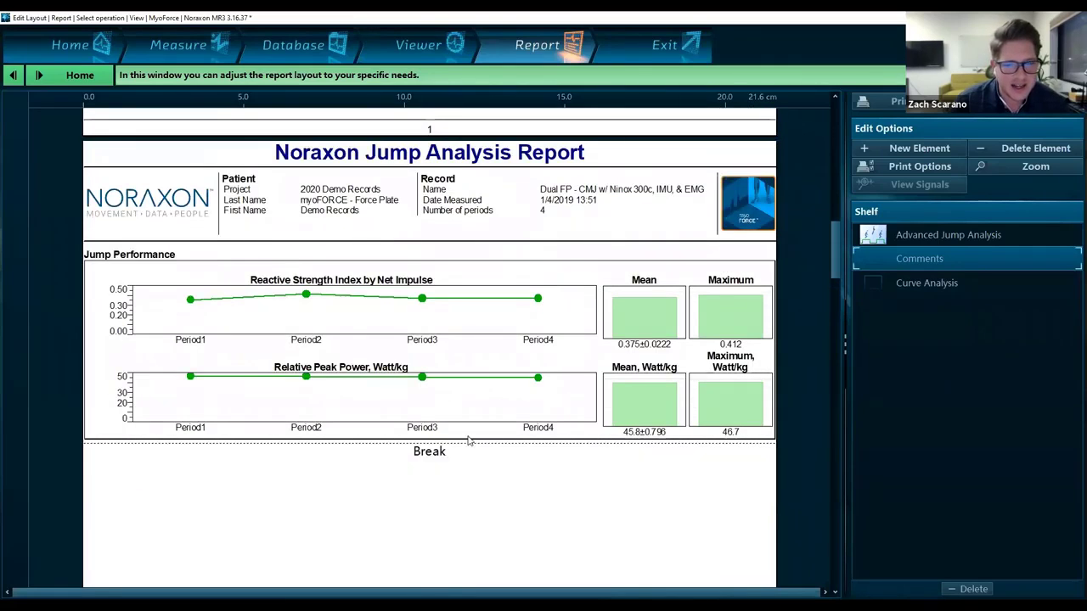
pyautogui.click(441, 466)
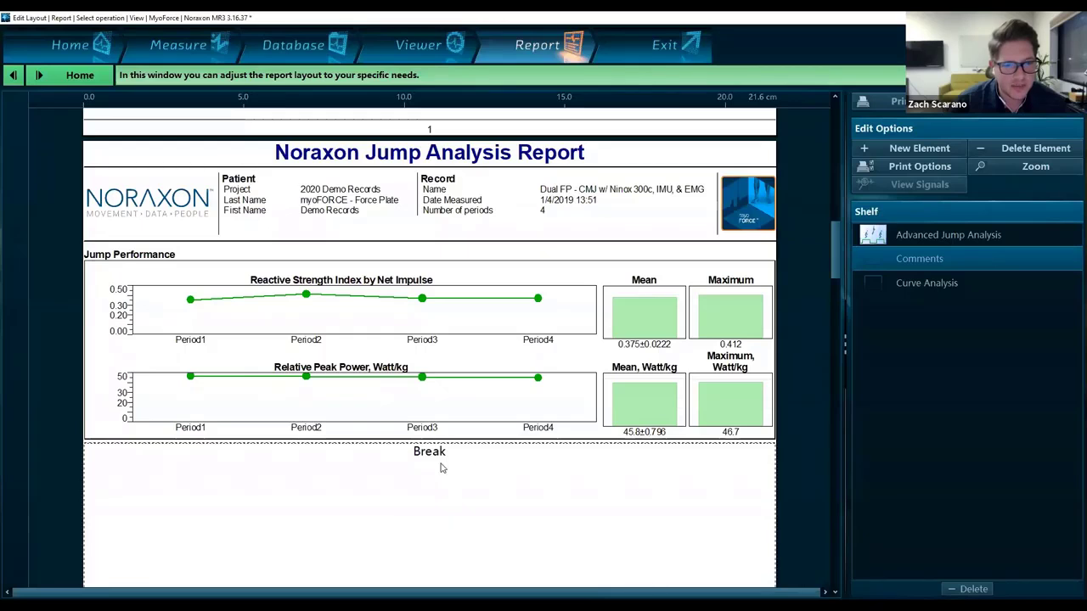
pyautogui.scroll(-15, 449, 455)
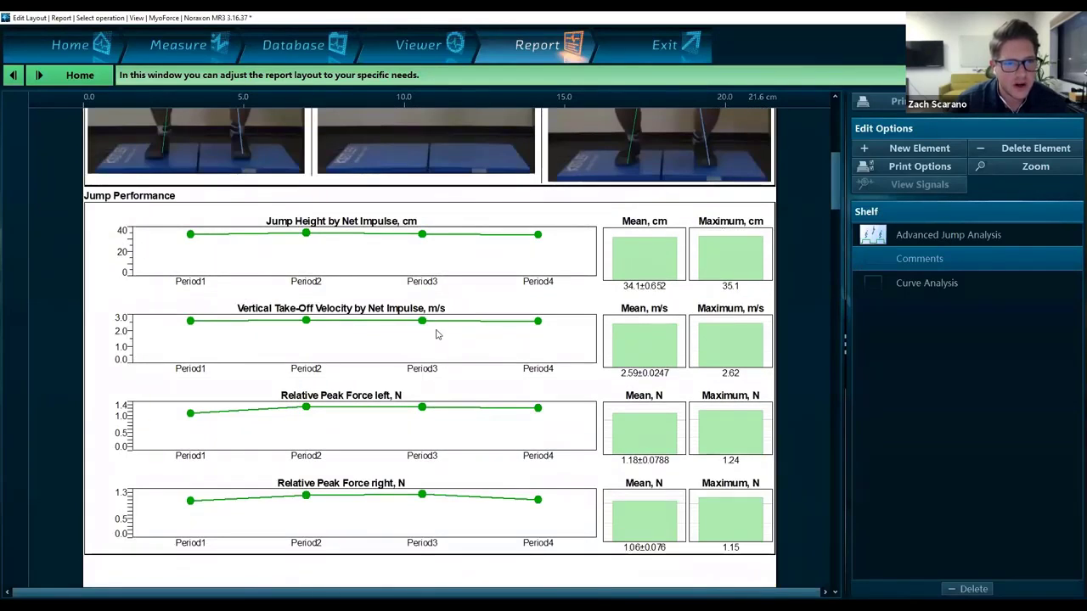
pyautogui.scroll(-5, 436, 334)
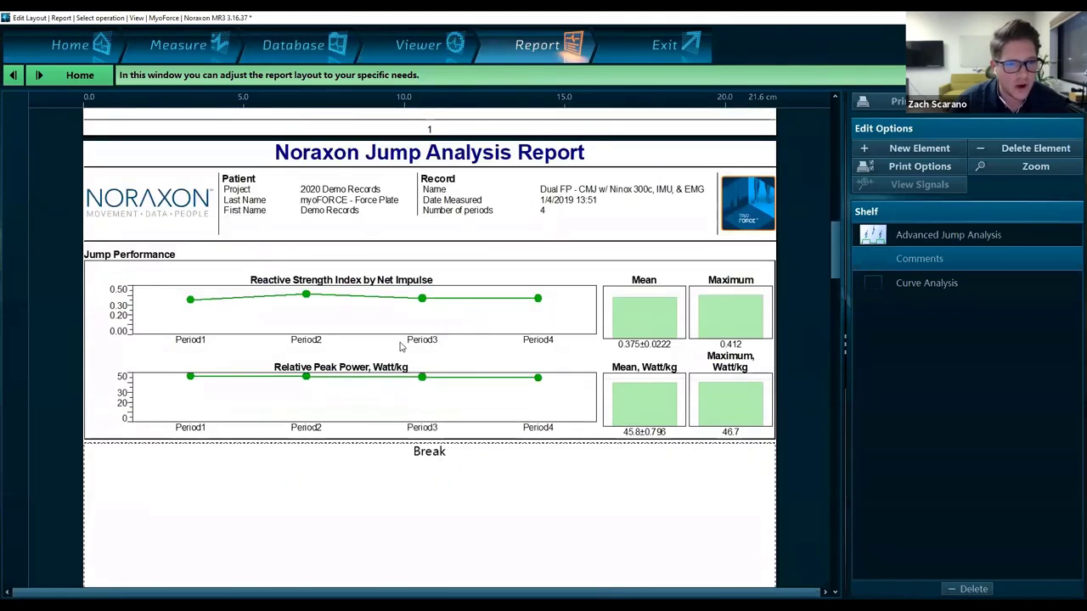
pyautogui.scroll(-2, 426, 331)
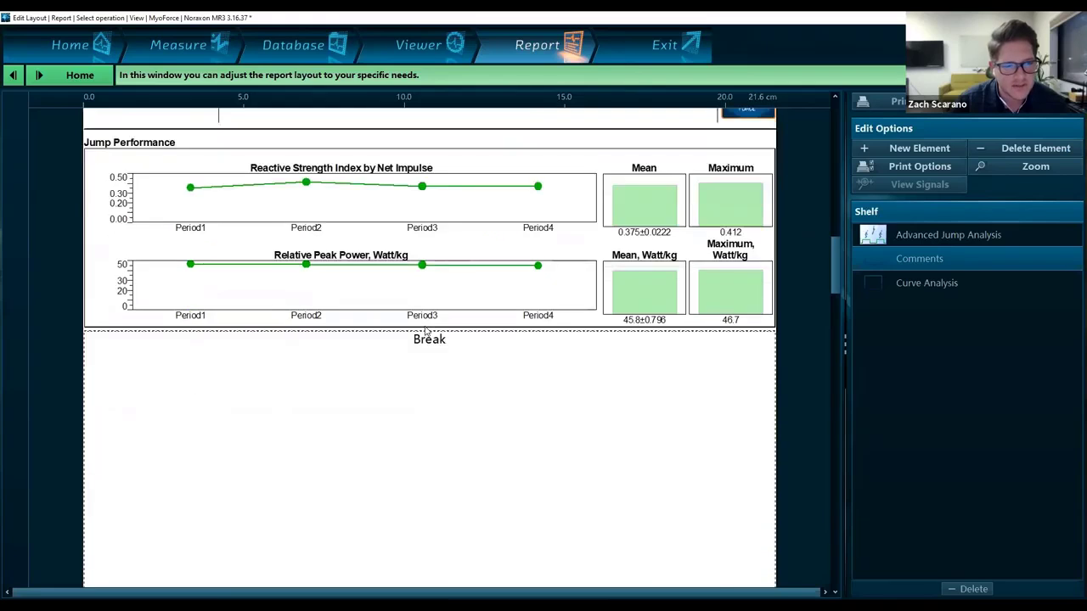
# - Insert the Curve Analysis box from the shelf into the empty slot after the Jump Strategy section
pyautogui.scroll(-3, 435, 321)
pyautogui.scroll(-5, 439, 310)
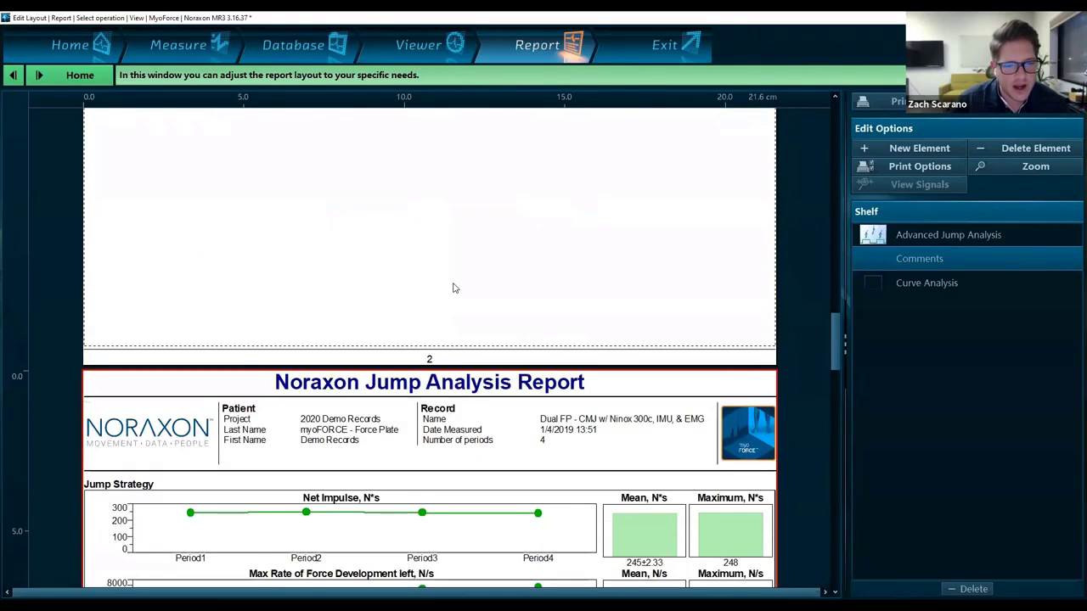
pyautogui.scroll(-1, 461, 271)
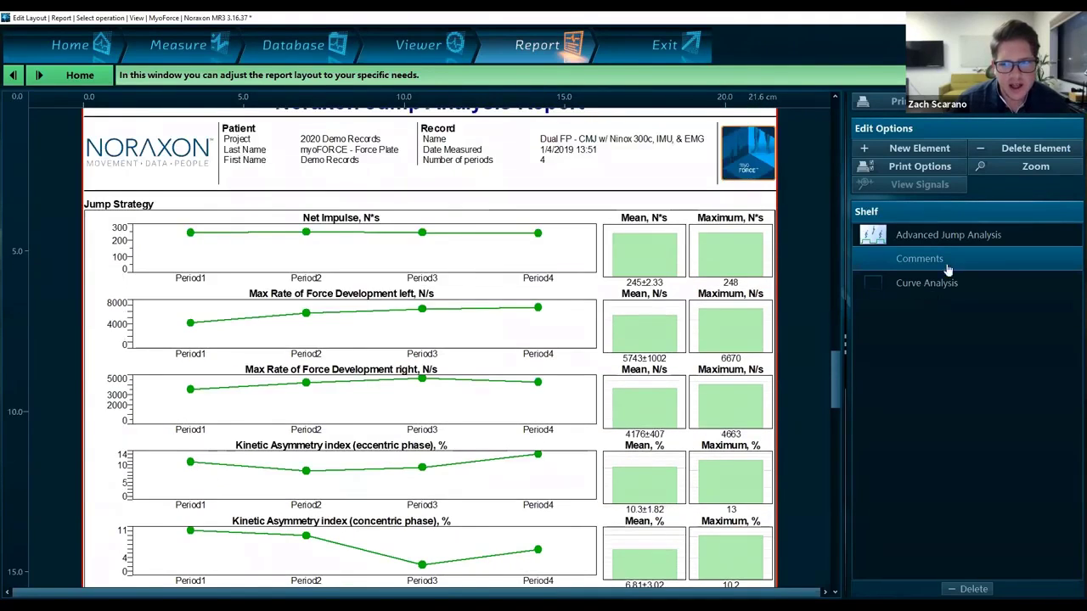
pyautogui.scroll(-6, 582, 405)
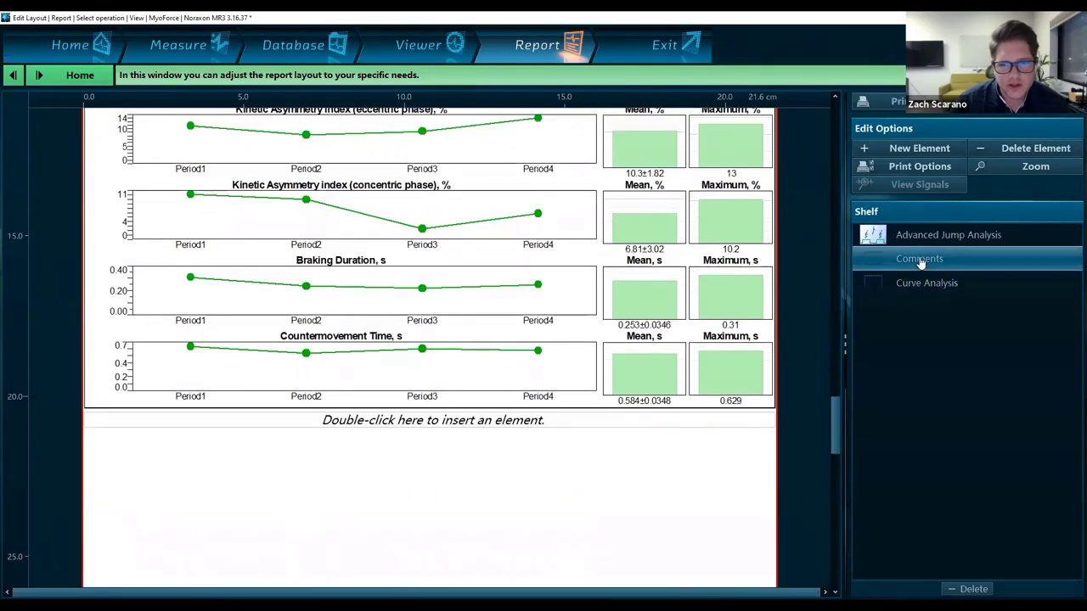
pyautogui.moveTo(933, 284); pyautogui.dragTo(447, 427)
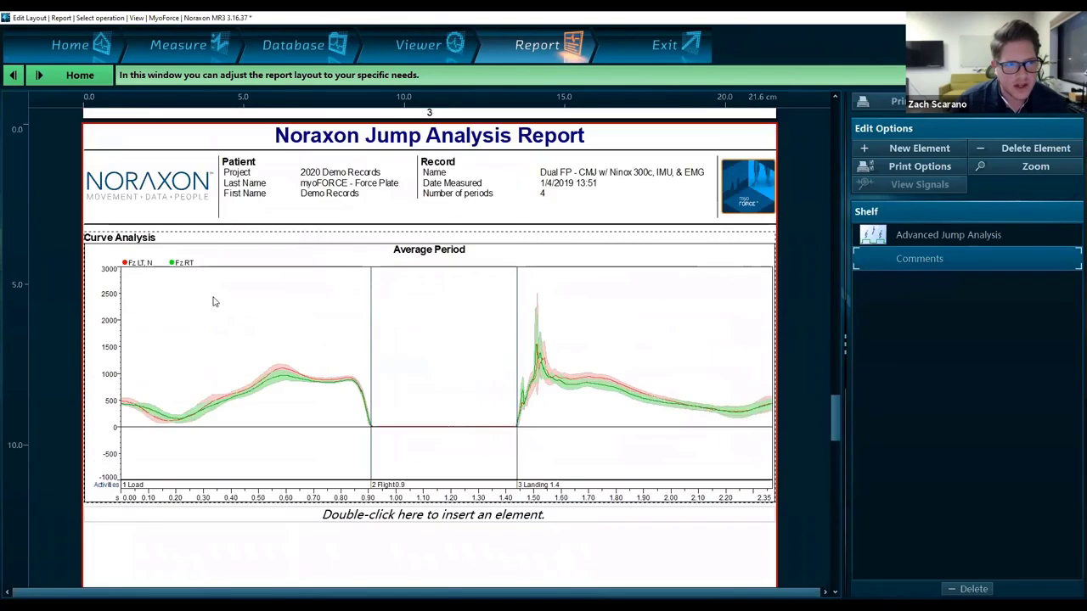
# - Review the signal and diagram settings of the Average Period element and add the Maximum amplitude calculation to its diagram statistics
pyautogui.click(209, 305)
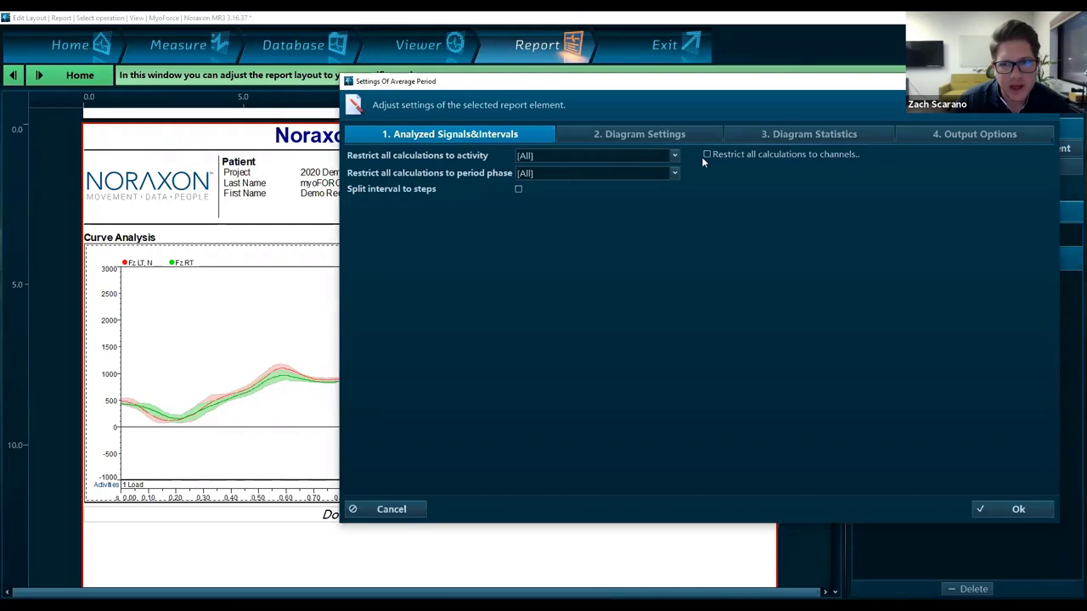
pyautogui.click(705, 154)
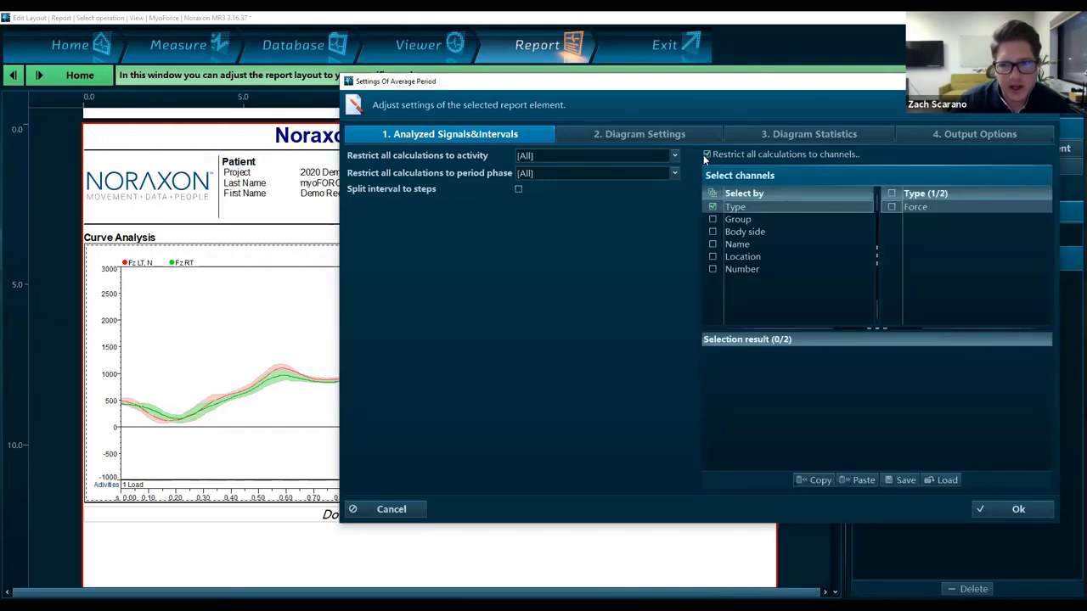
pyautogui.click(706, 155)
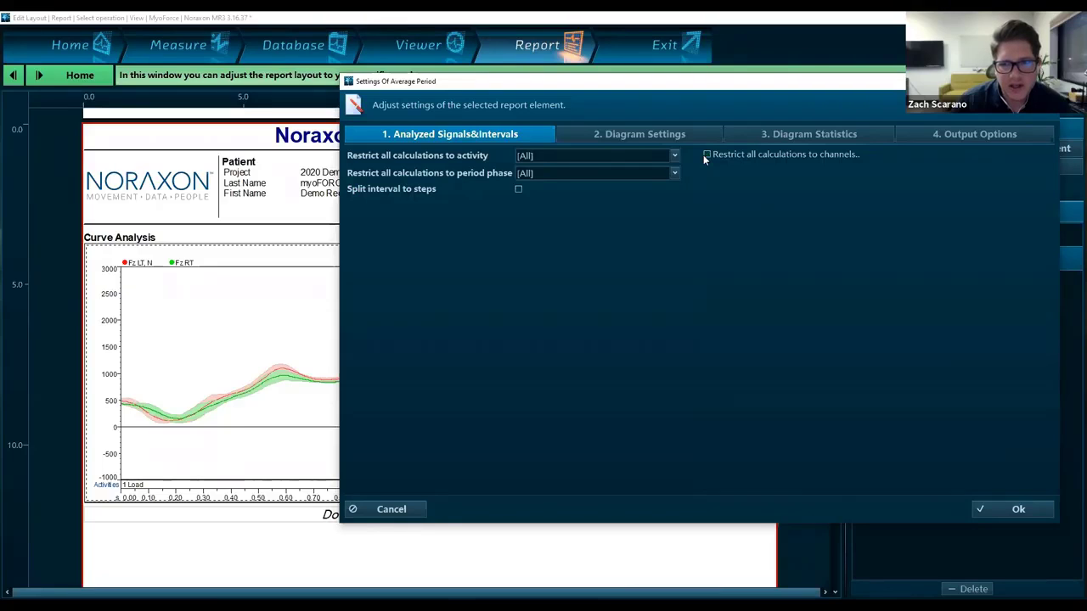
pyautogui.click(654, 136)
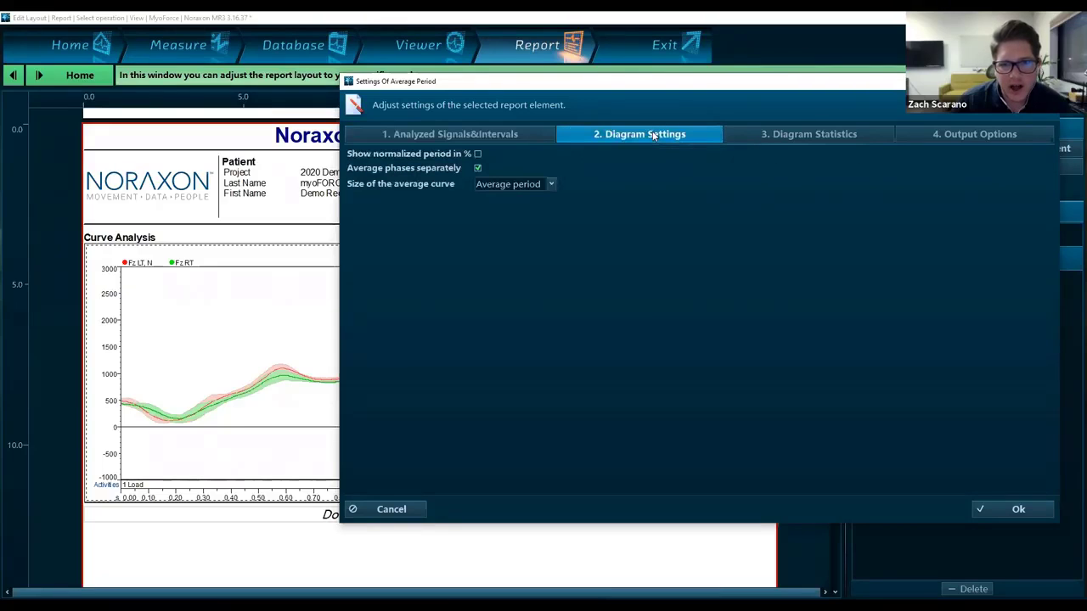
pyautogui.click(768, 134)
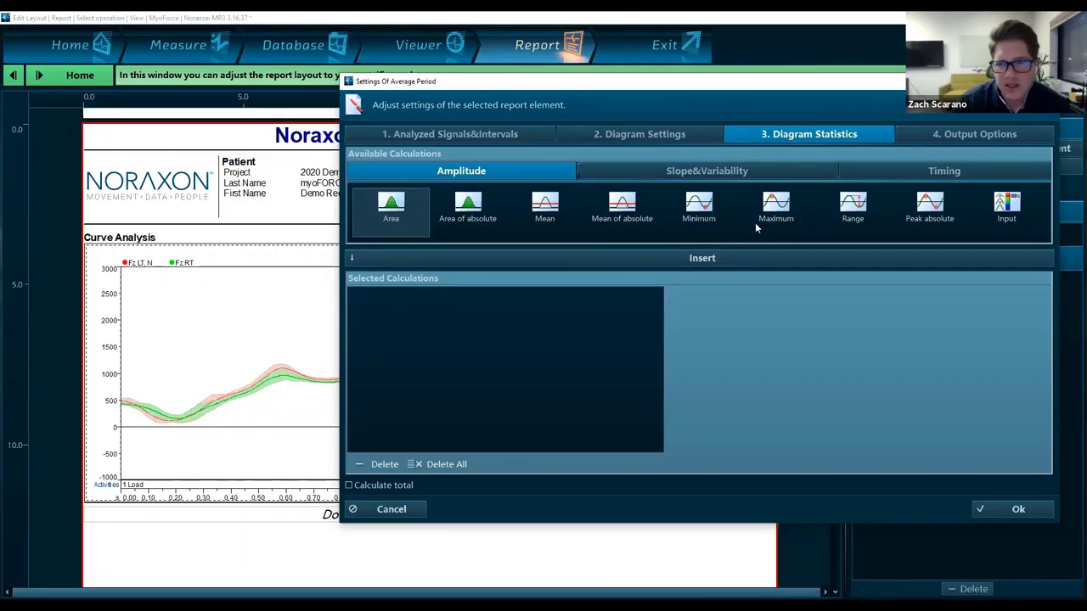
pyautogui.doubleClick(786, 209)
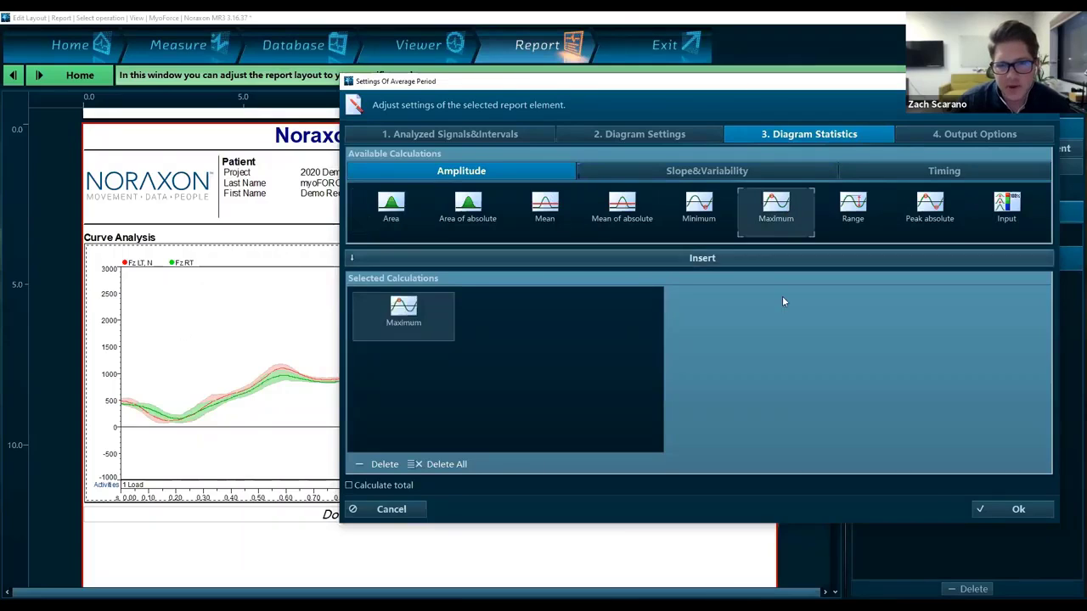
pyautogui.click(1013, 509)
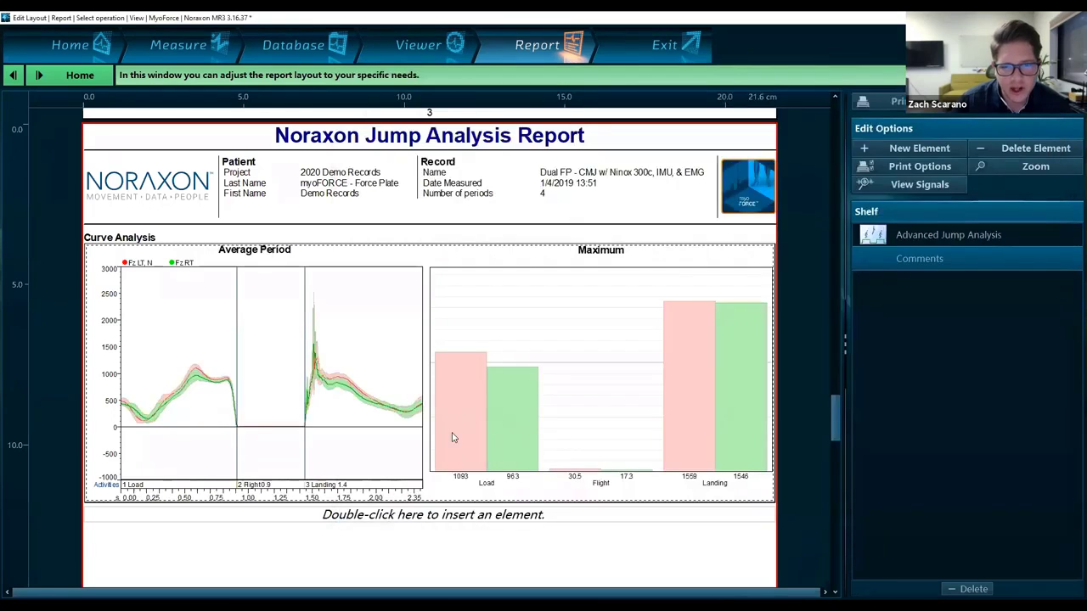
# - Remove the Maximum calculation from the Average Period element's diagram statistics and apply the settings
pyautogui.doubleClick(452, 394)
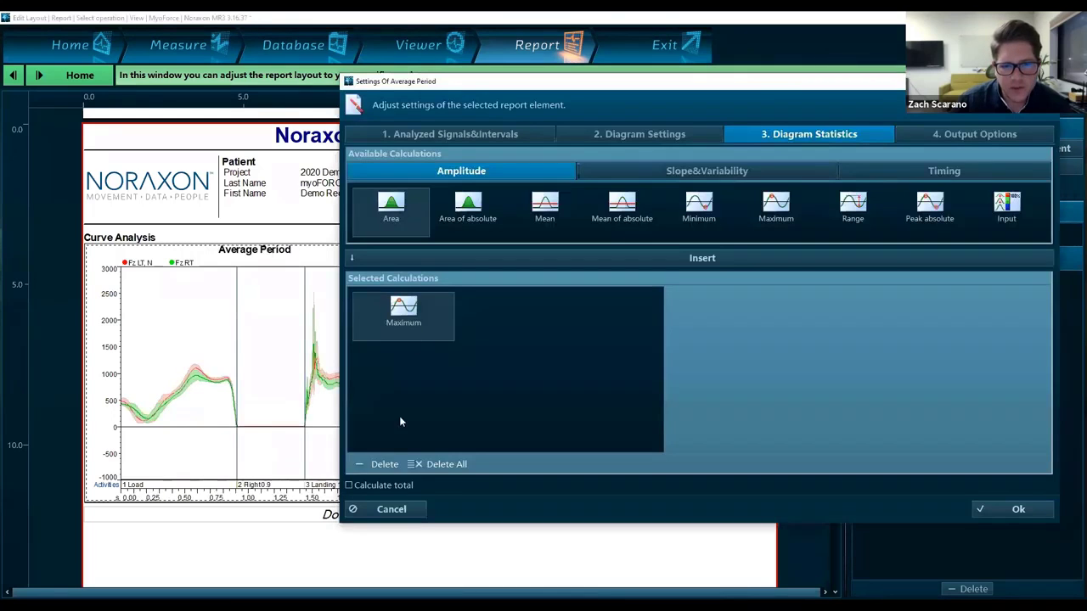
pyautogui.click(681, 331)
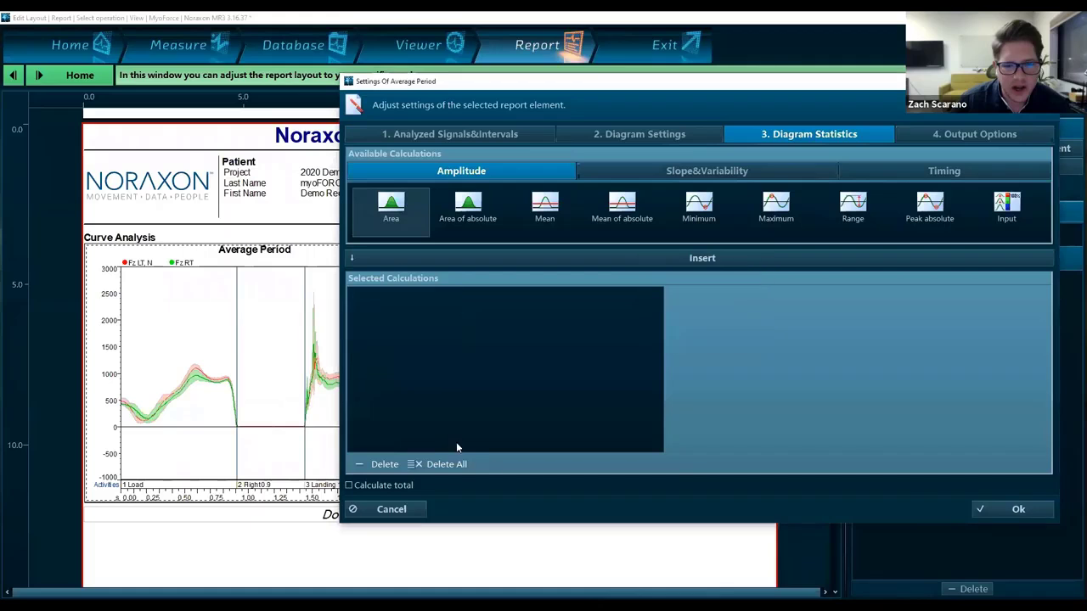
pyautogui.click(1002, 507)
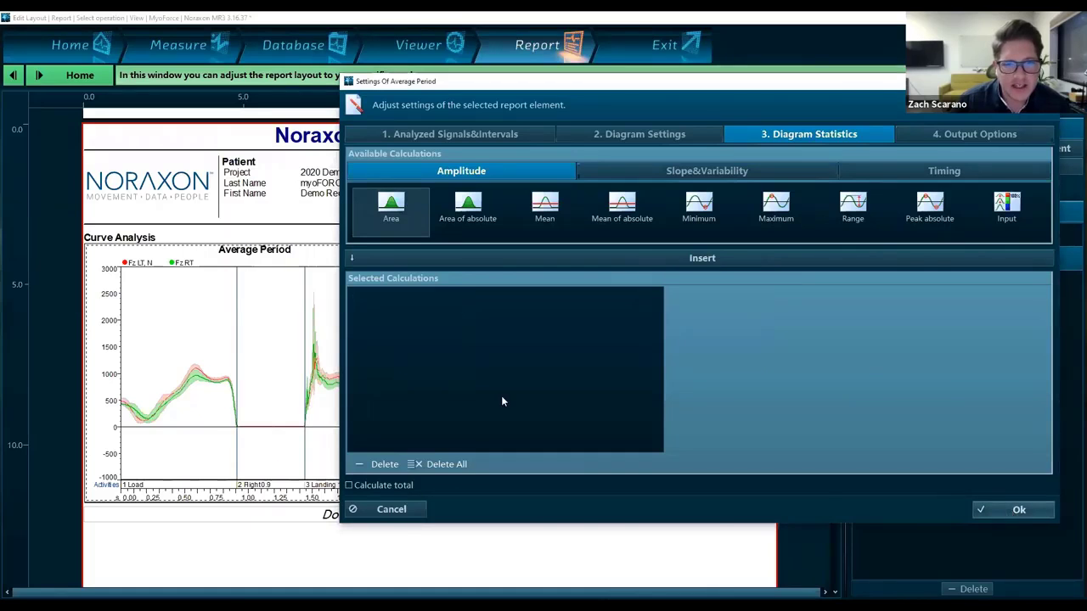
# - Insert the Comments box from the shelf below Curve Analysis and move its record comment element onto the shelf
pyautogui.scroll(1, 501, 401)
pyautogui.scroll(-1, 497, 412)
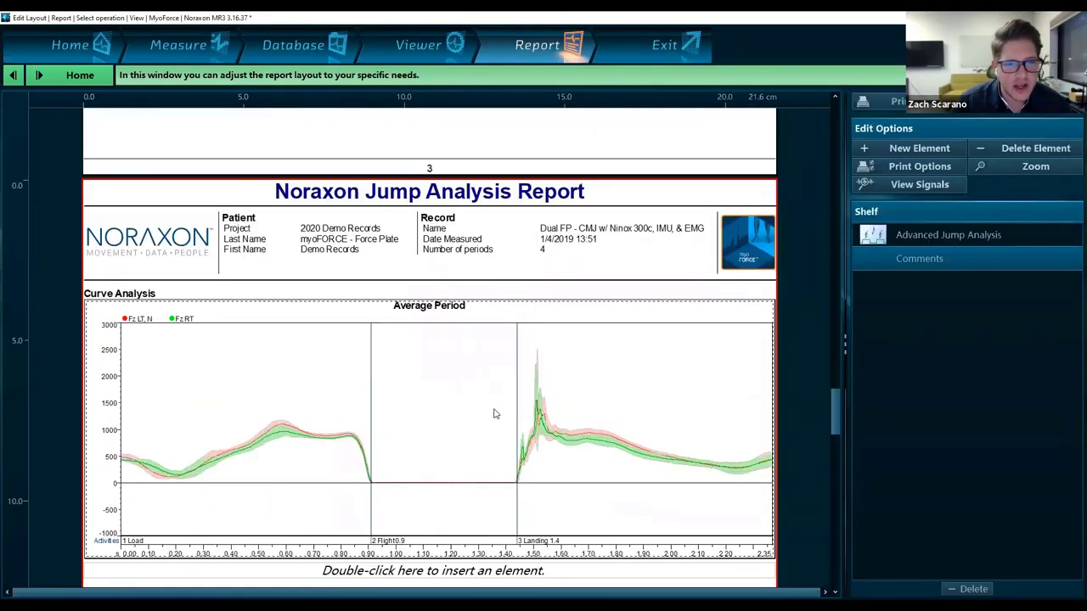
pyautogui.scroll(-1, 496, 413)
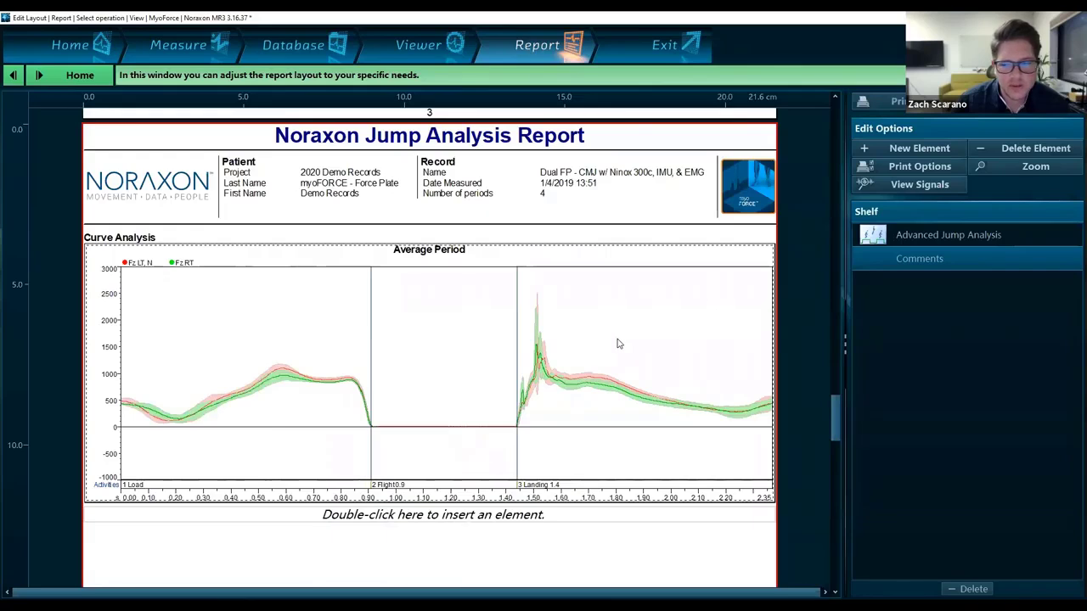
pyautogui.moveTo(943, 259); pyautogui.dragTo(420, 519)
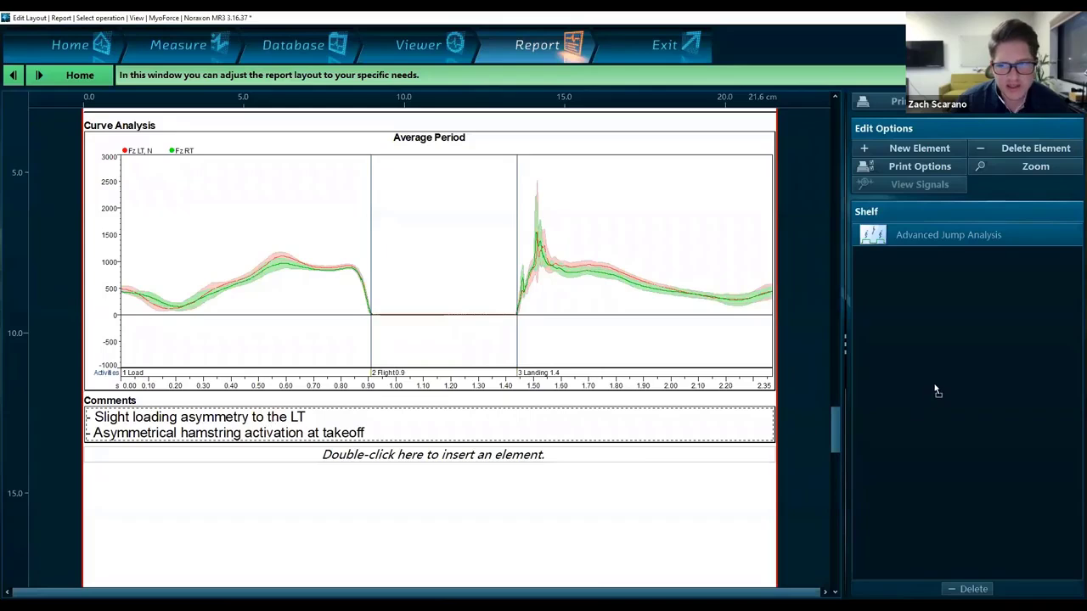
pyautogui.moveTo(938, 390); pyautogui.dragTo(938, 392)
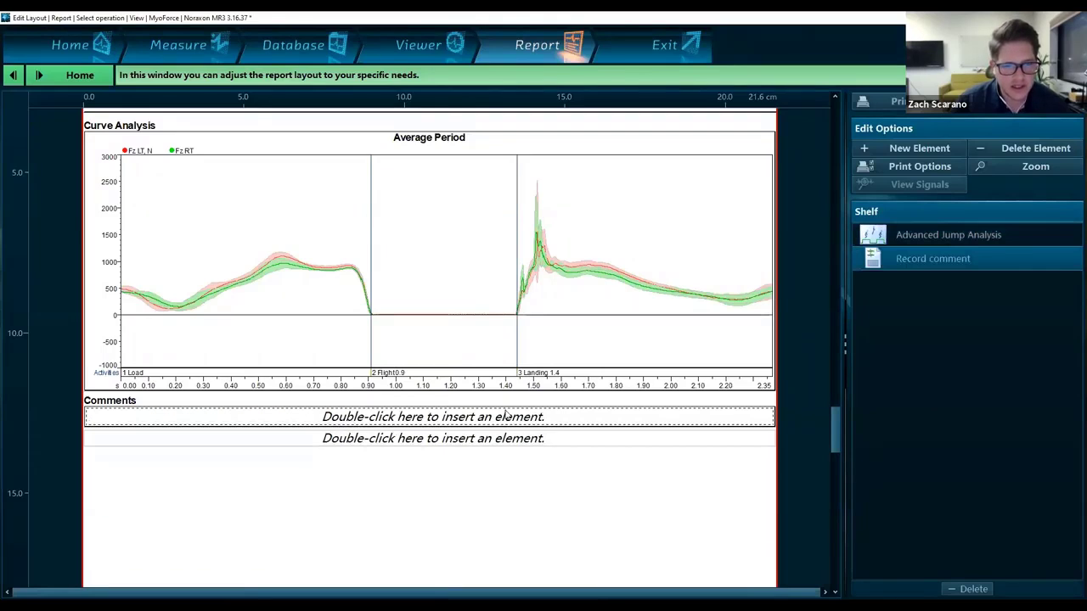
# - Open the new element dialog for the empty Comments slot and review the record, report and subject comment elements
pyautogui.doubleClick(447, 420)
pyautogui.click(378, 111)
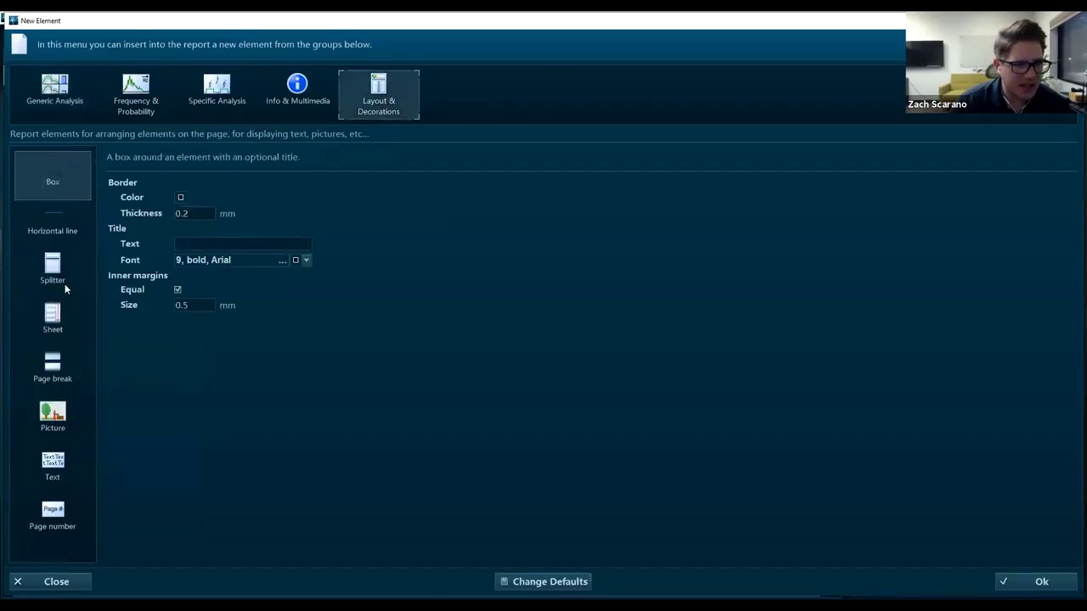
pyautogui.click(298, 91)
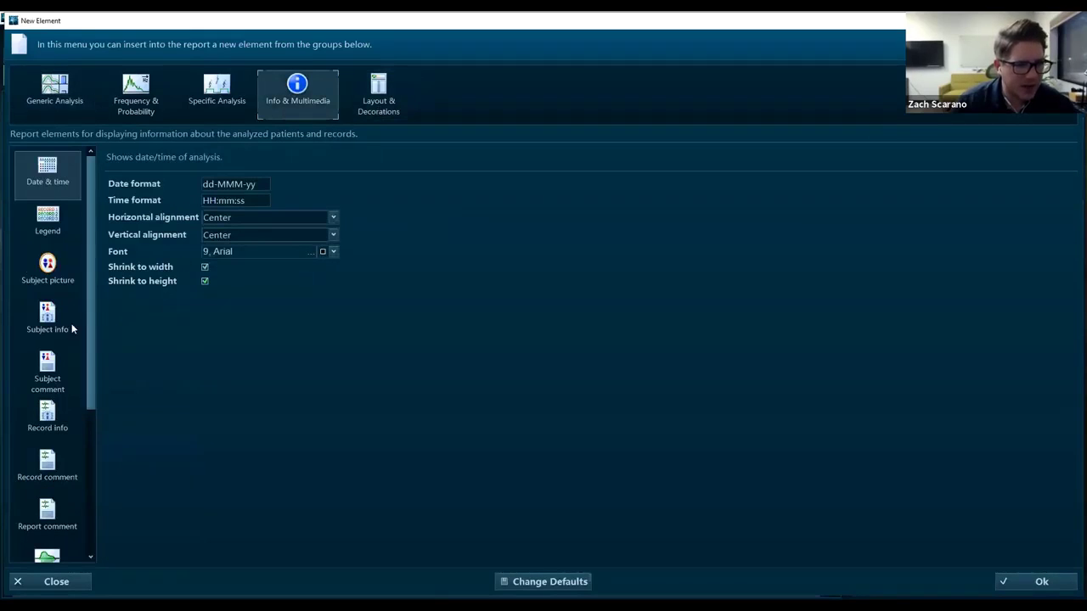
pyautogui.scroll(-1, 72, 380)
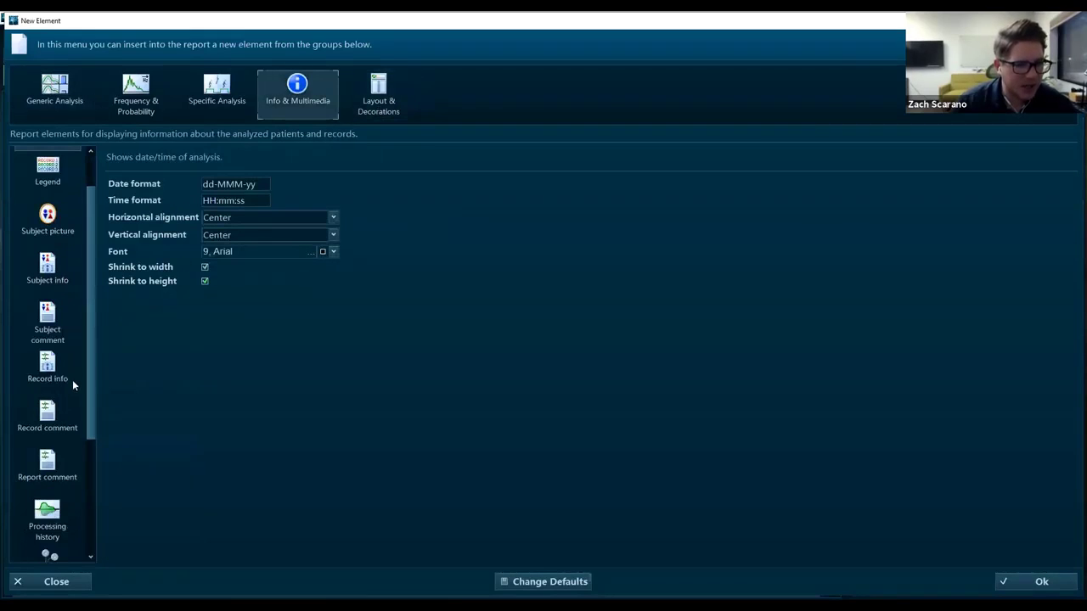
pyautogui.click(62, 428)
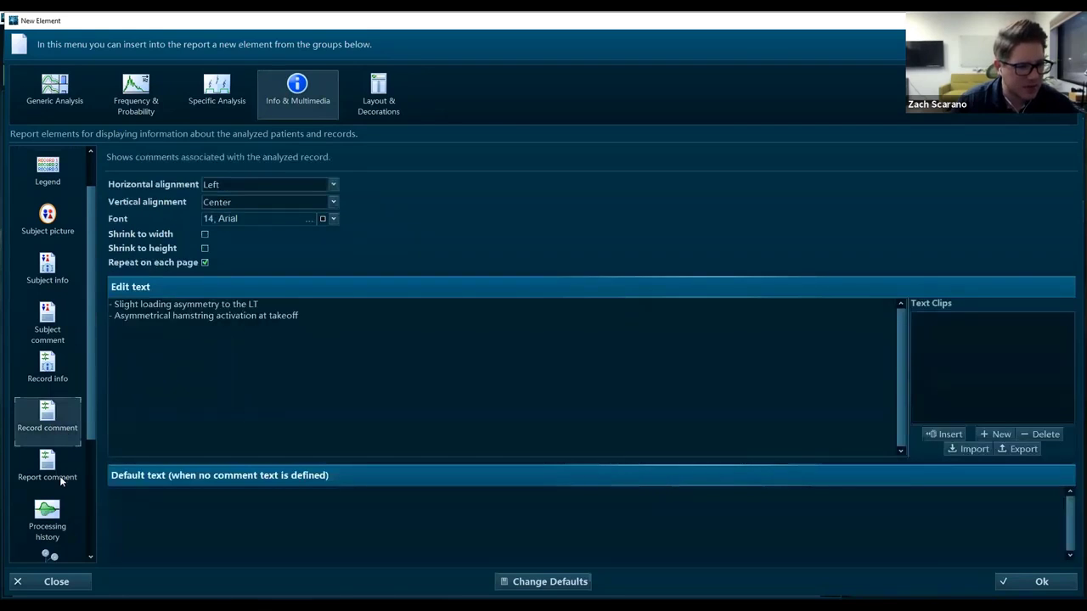
pyautogui.click(59, 475)
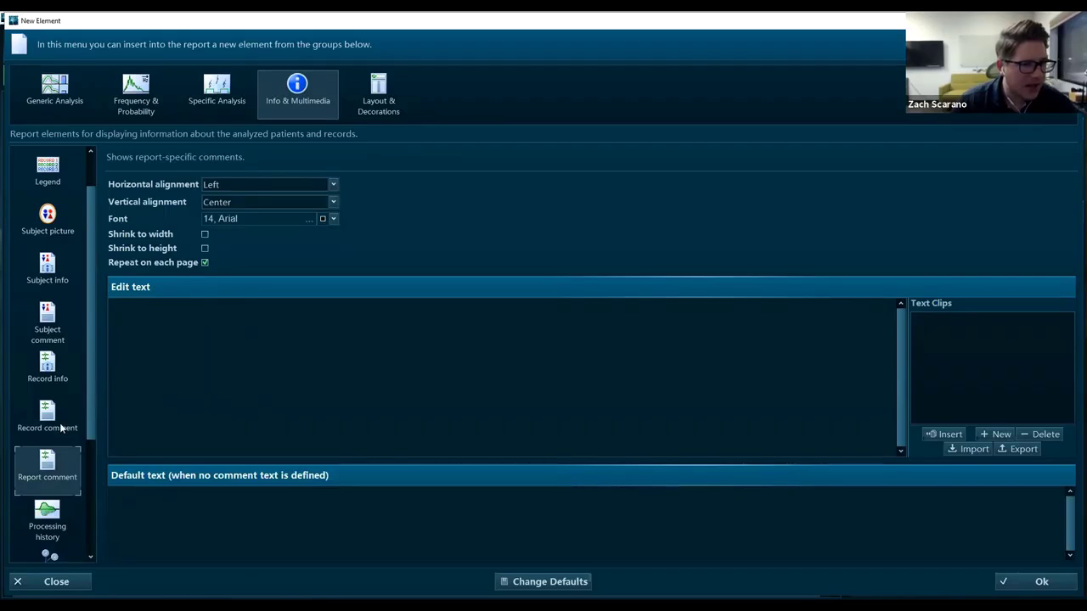
pyautogui.click(63, 315)
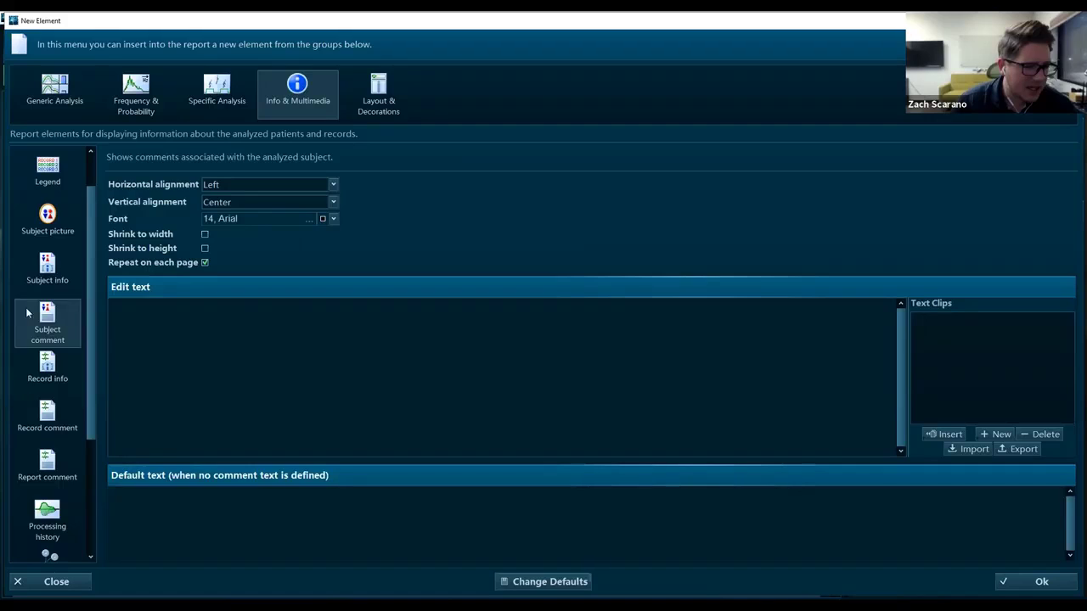
pyautogui.scroll(1, 49, 388)
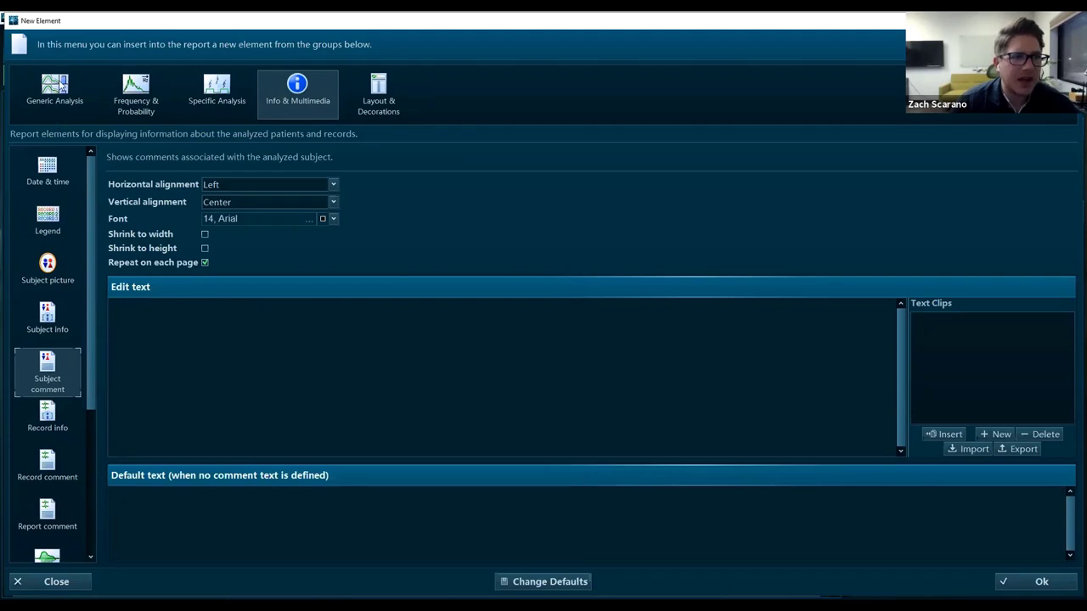
# - Browse the Generic Analysis elements, including the Coordination Plot settings, and close the dialog without adding anything
pyautogui.click(60, 95)
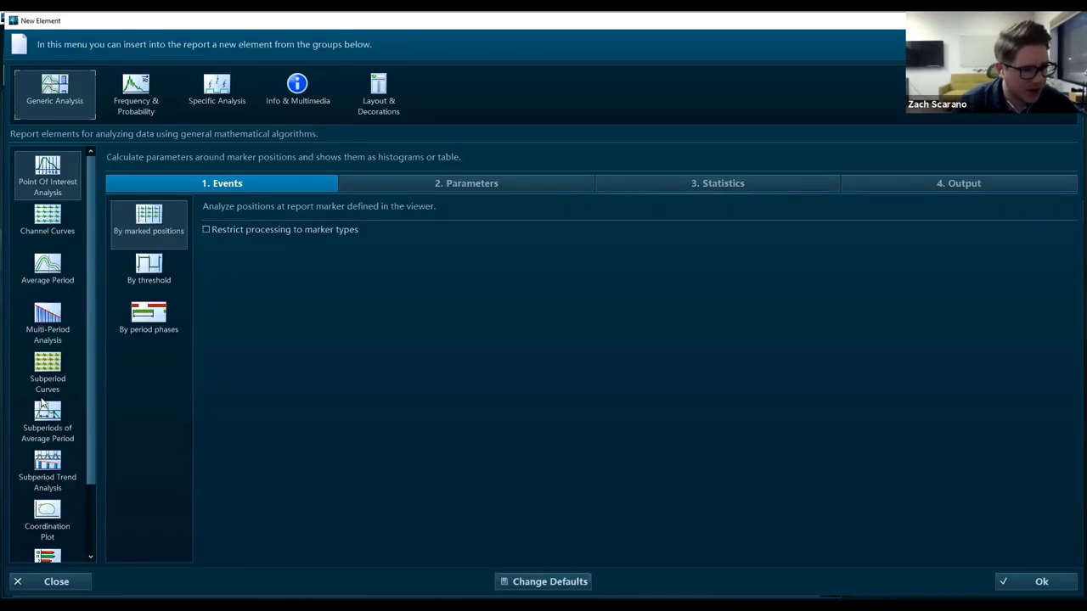
pyautogui.scroll(-2, 42, 403)
pyautogui.click(67, 427)
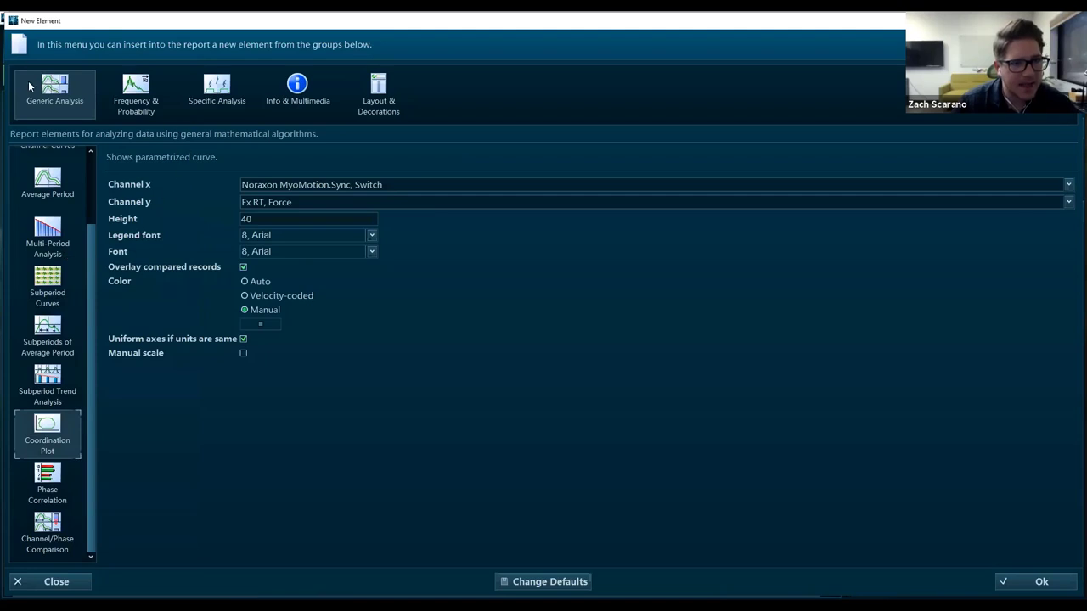
pyautogui.scroll(2, 53, 321)
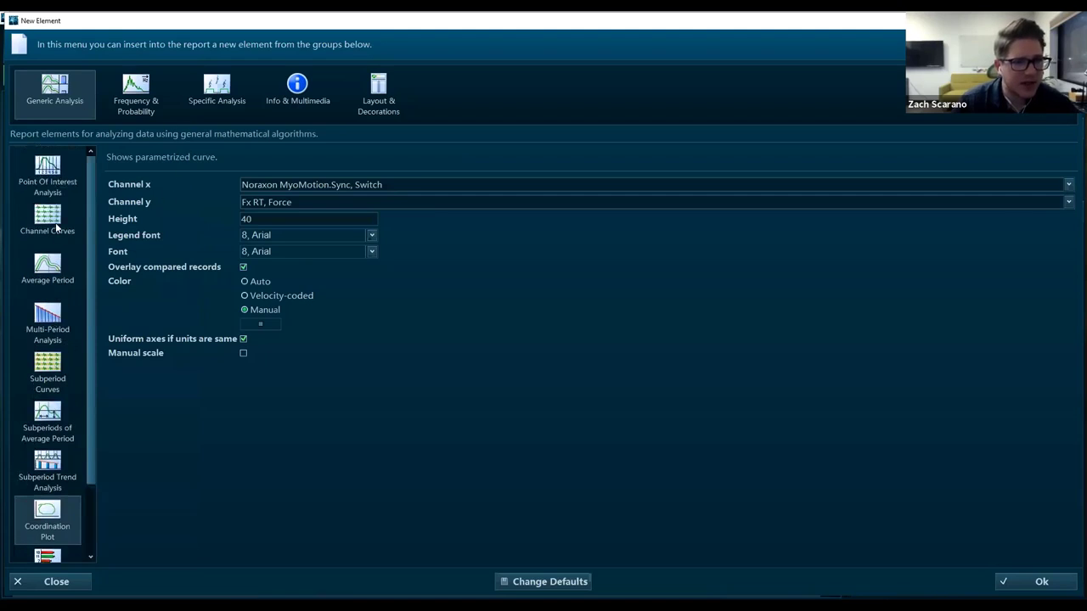
pyautogui.click(68, 584)
# - Insert the record comment element from the shelf into the Comments section and leave layout editing
pyautogui.moveTo(957, 258); pyautogui.dragTo(490, 533)
pyautogui.scroll(5, 501, 407)
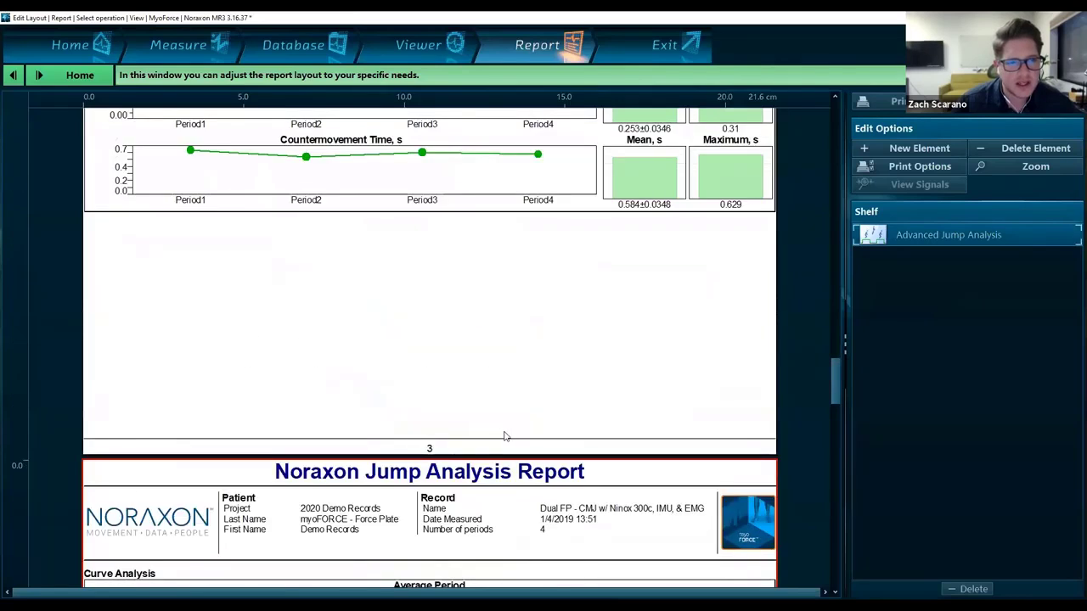
pyautogui.scroll(10, 504, 436)
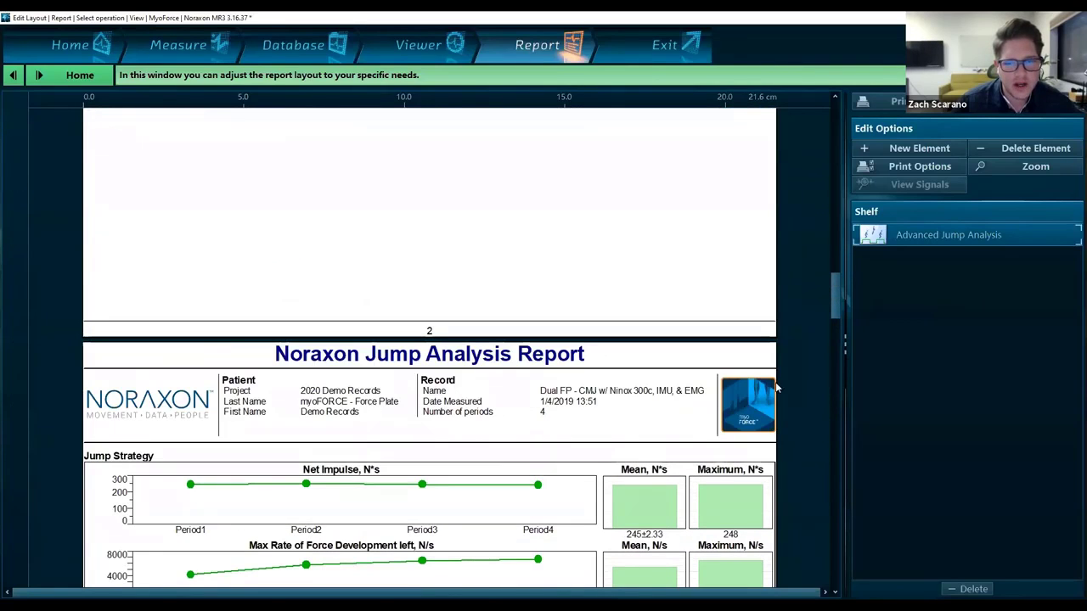
pyautogui.click(168, 407)
pyautogui.scroll(1, 370, 456)
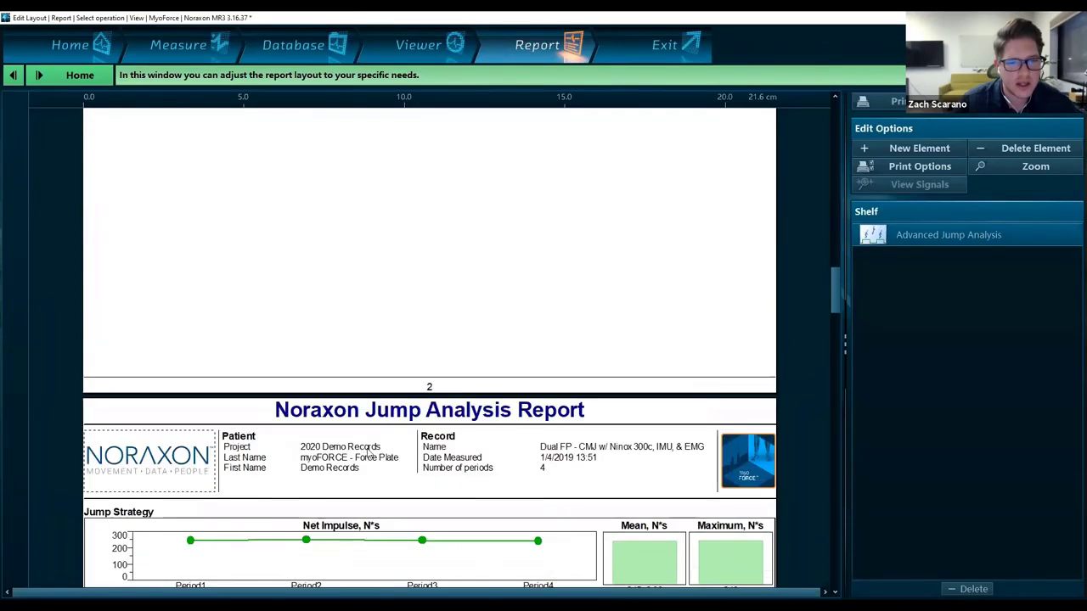
pyautogui.scroll(10, 370, 456)
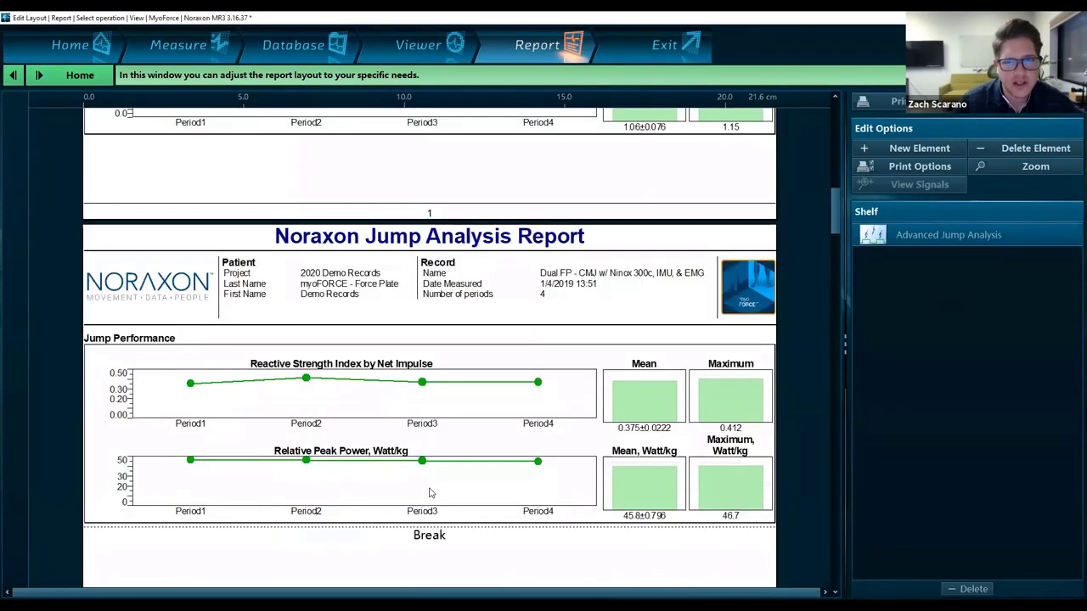
pyautogui.scroll(10, 429, 492)
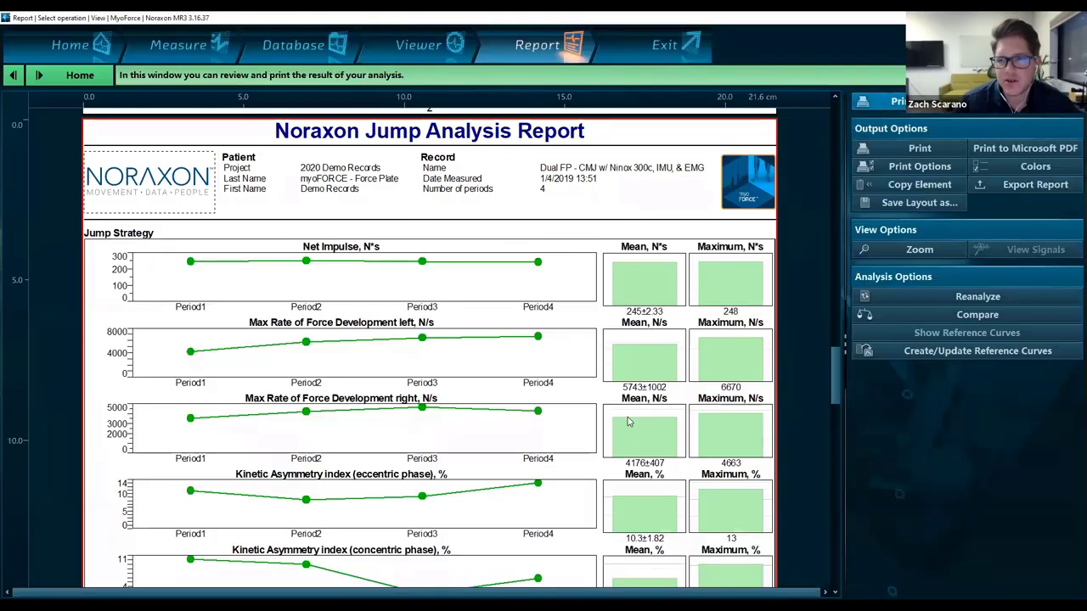
# - Save the report layout as a new report named CMJ Analysis
pyautogui.scroll(2, 629, 422)
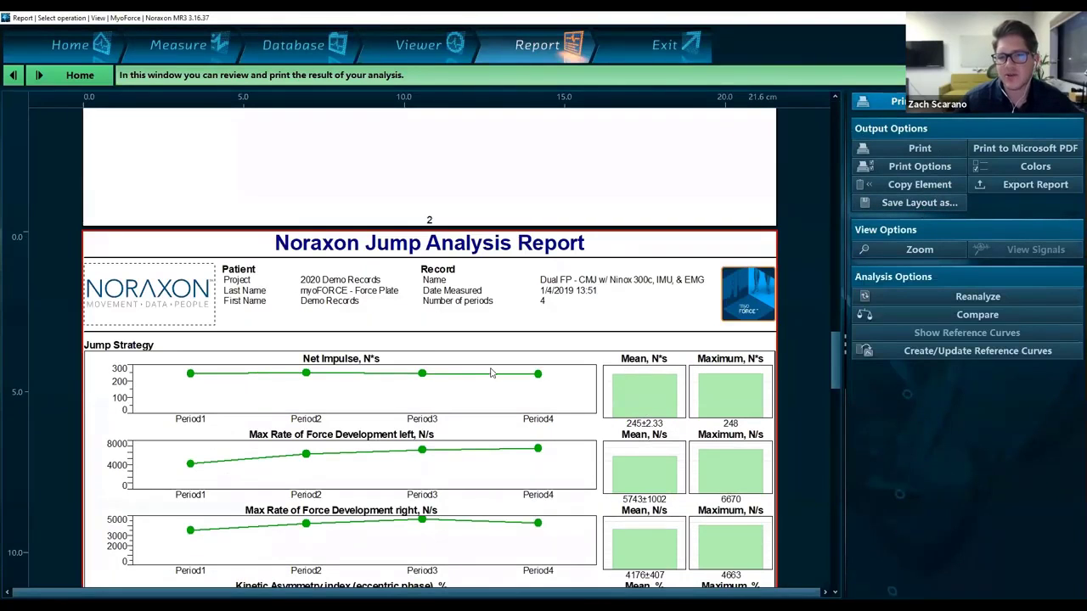
pyautogui.scroll(3, 491, 376)
pyautogui.scroll(3, 491, 375)
pyautogui.scroll(9, 497, 379)
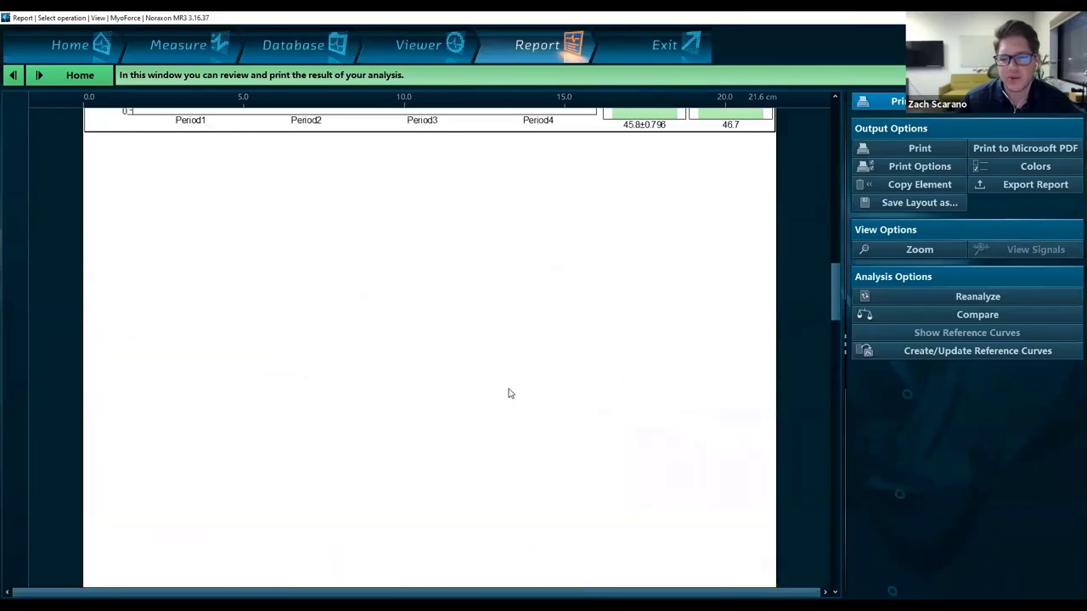
pyautogui.scroll(3, 513, 404)
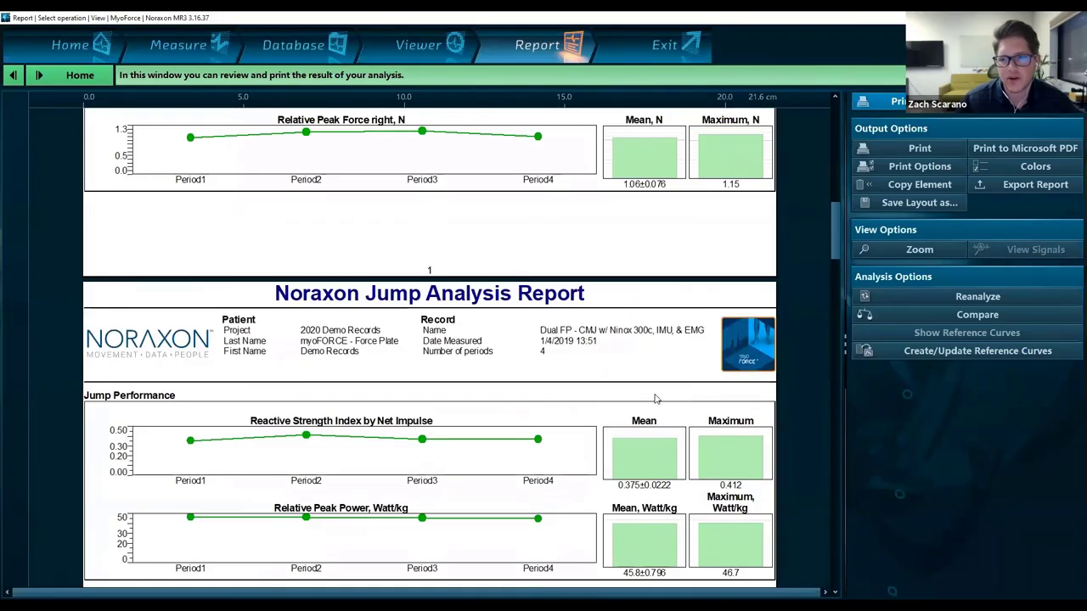
pyautogui.click(909, 203)
pyautogui.moveTo(382, 102); pyautogui.dragTo(356, 102)
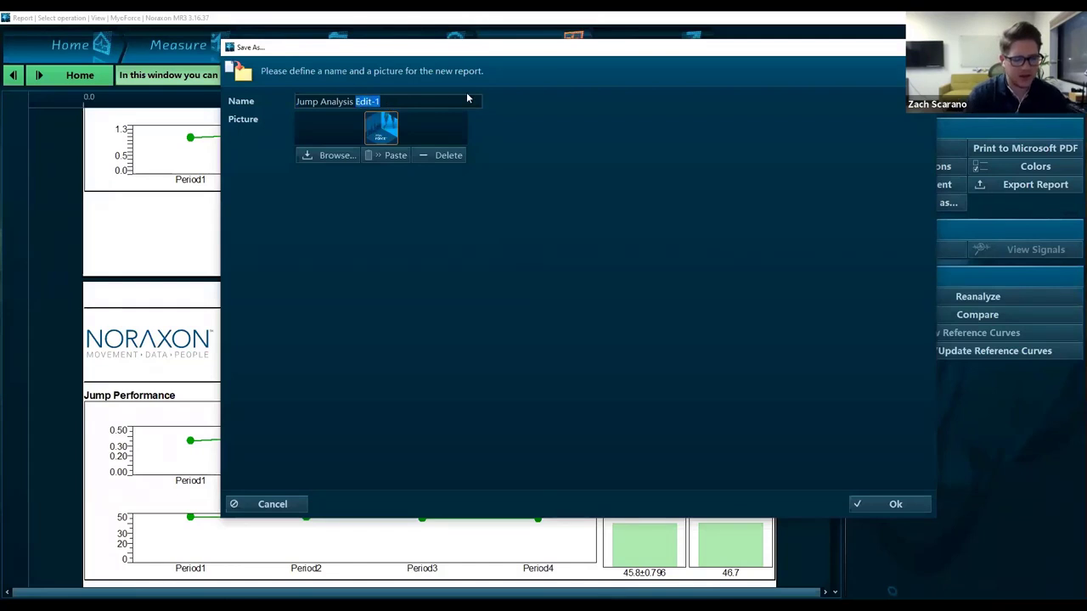
pyautogui.press('BackSpace')
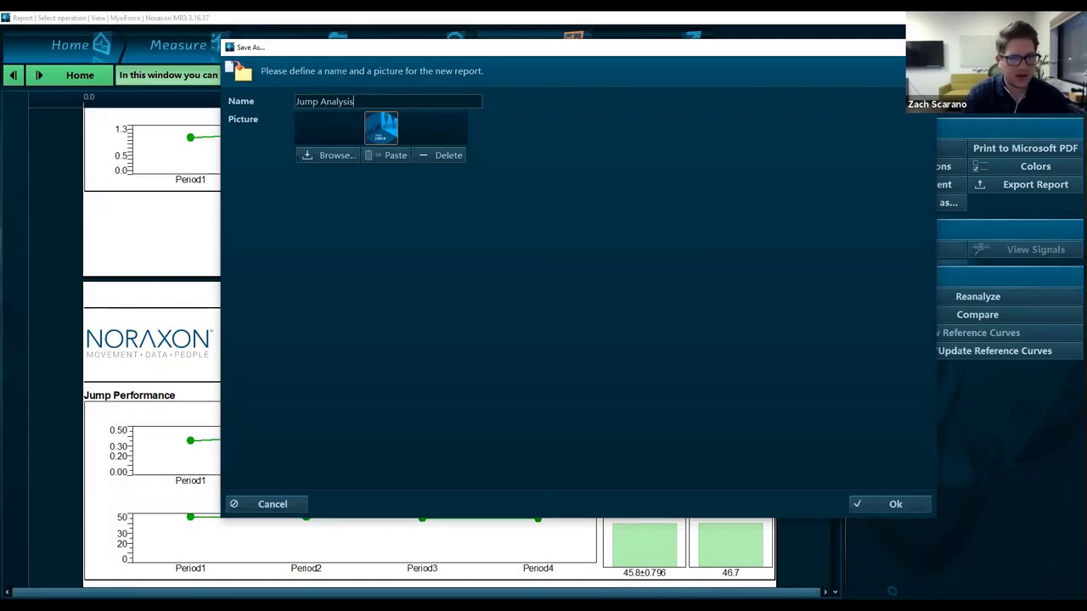
pyautogui.press('BackSpace')
pyautogui.press('BackSpace')
pyautogui.press('BackSpace')
pyautogui.press('BackSpace')
pyautogui.press('BackSpace')
pyautogui.press('BackSpace')
pyautogui.press('BackSpace')
pyautogui.press('BackSpace')
pyautogui.press('BackSpace')
pyautogui.press('BackSpace')
pyautogui.press('BackSpace')
pyautogui.press('BackSpace')
pyautogui.press('BackSpace')
pyautogui.press('BackSpace')
pyautogui.write('CMJ Analysis')
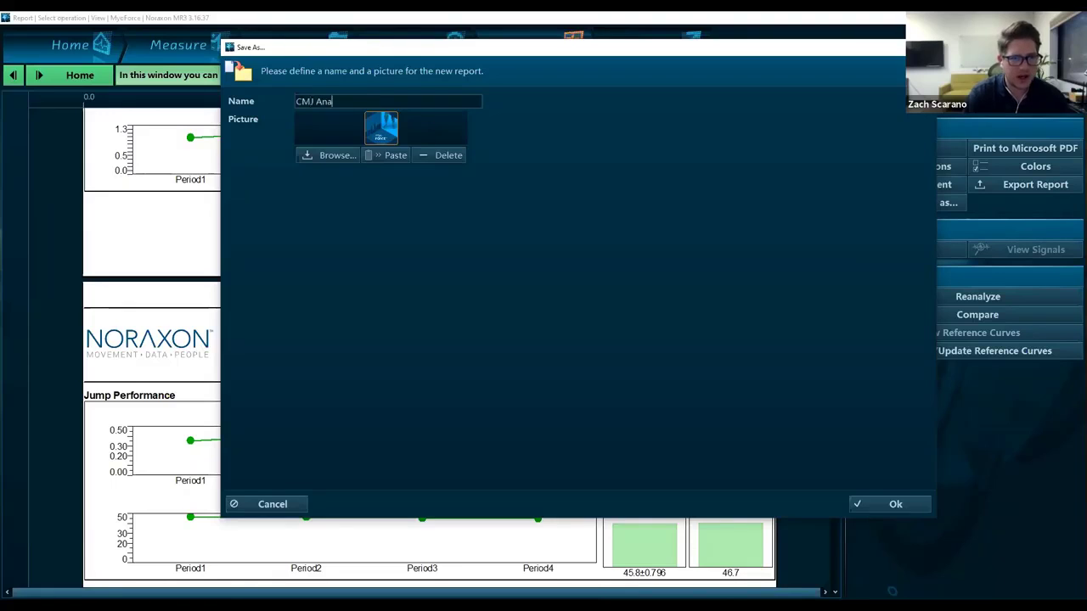
pyautogui.click(889, 506)
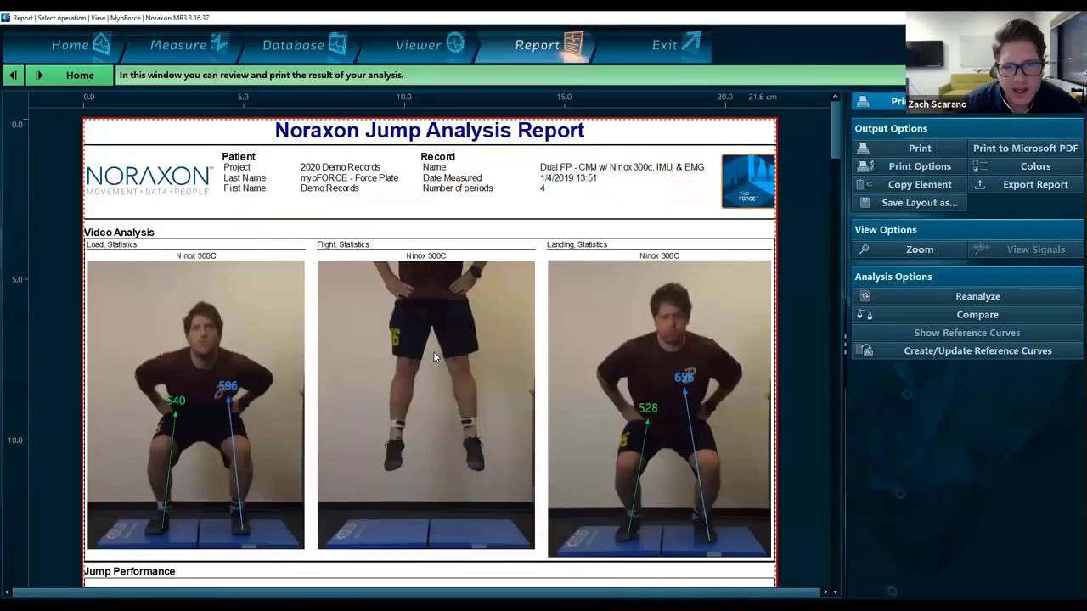
# - Examine the Video Analysis and Jump Performance sections of the report, in the review view and in layout editing
pyautogui.scroll(-1, 433, 352)
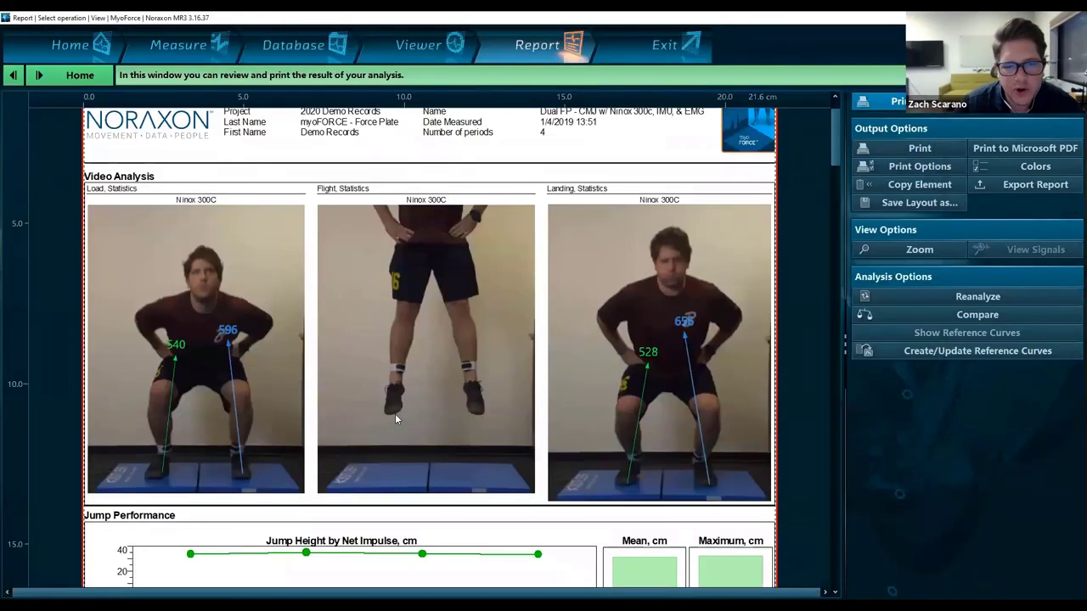
pyautogui.scroll(-1, 395, 414)
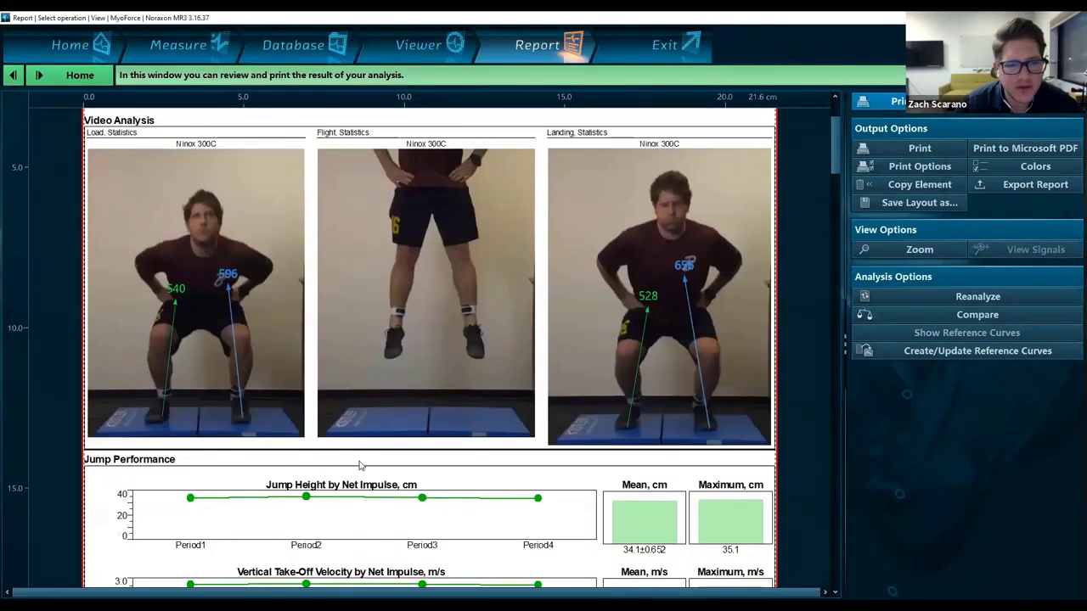
pyautogui.scroll(-1, 359, 465)
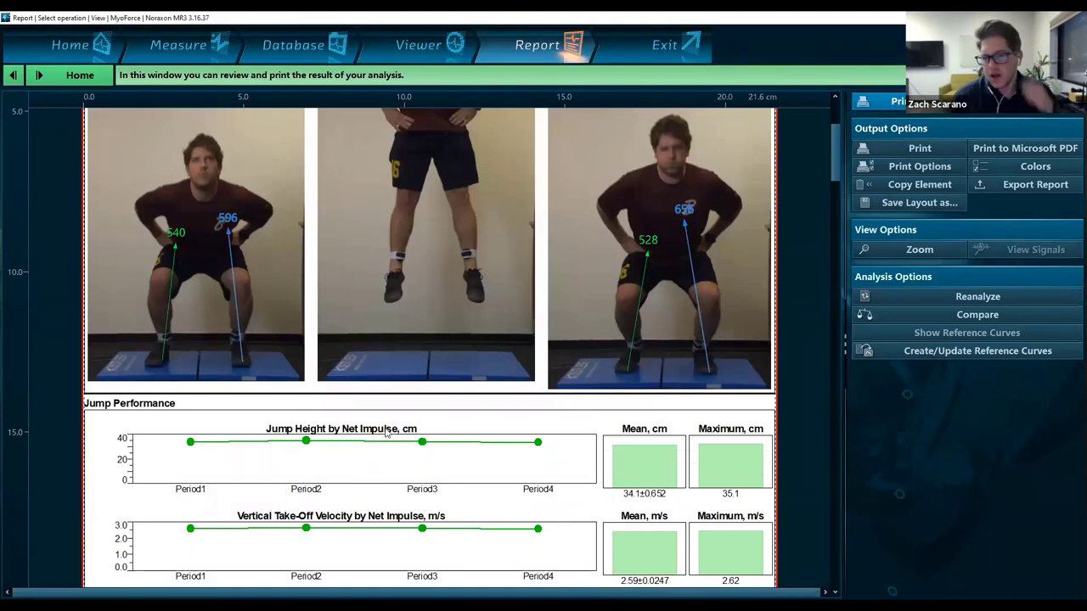
pyautogui.scroll(-1, 387, 433)
pyautogui.scroll(-1, 390, 411)
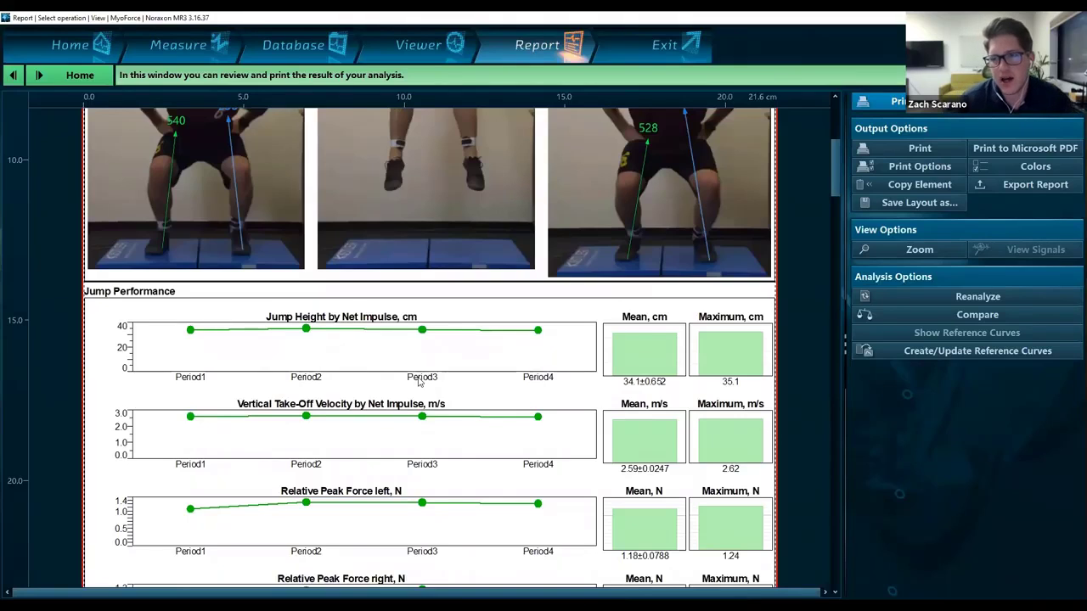
pyautogui.scroll(-1, 399, 408)
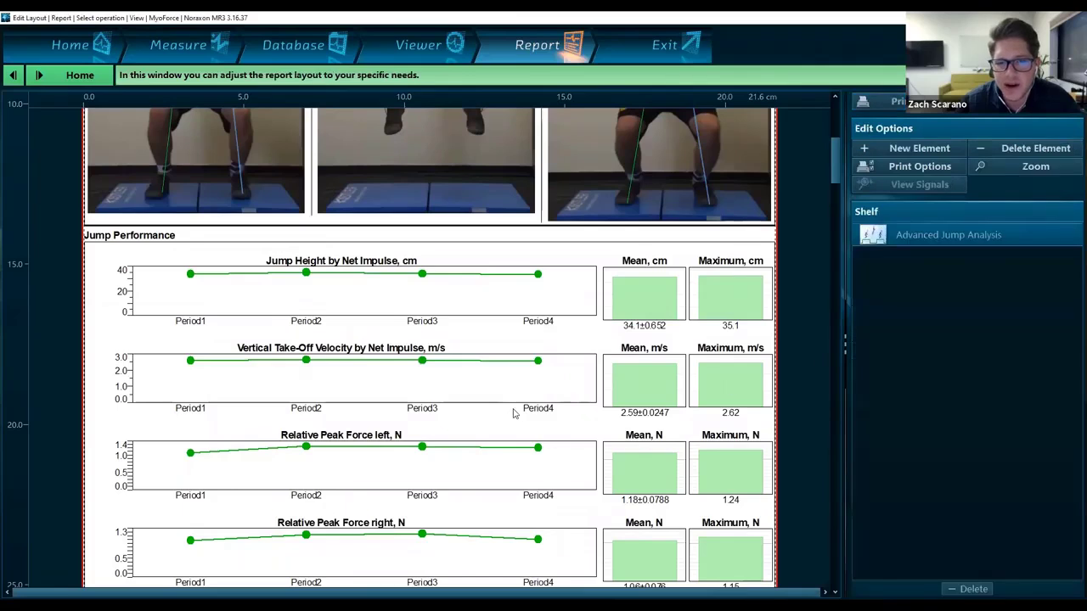
pyautogui.scroll(5, 514, 412)
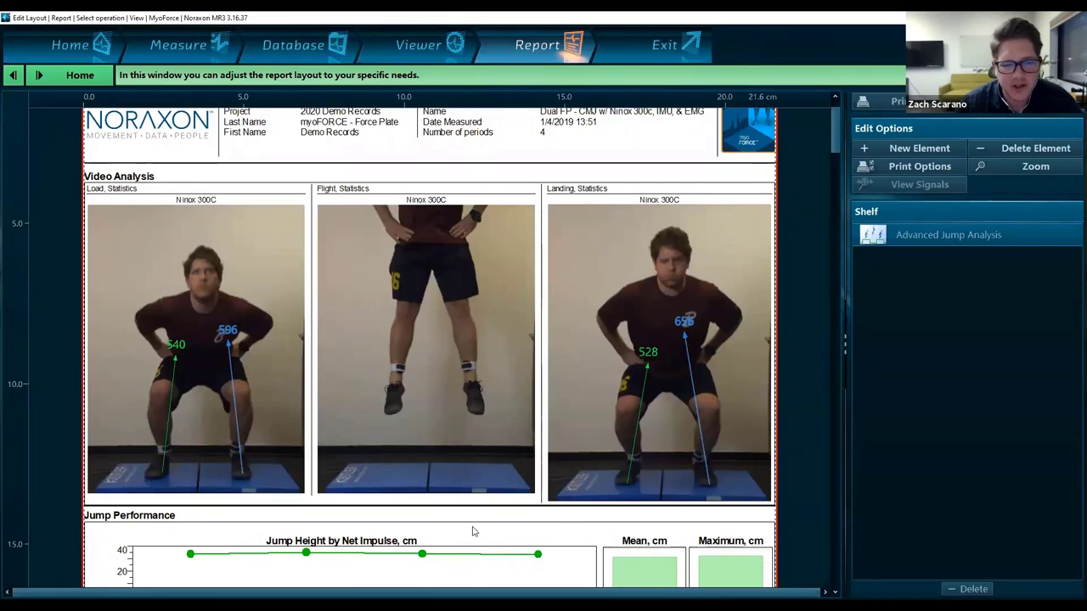
pyautogui.scroll(1, 429, 430)
pyautogui.scroll(-1, 320, 346)
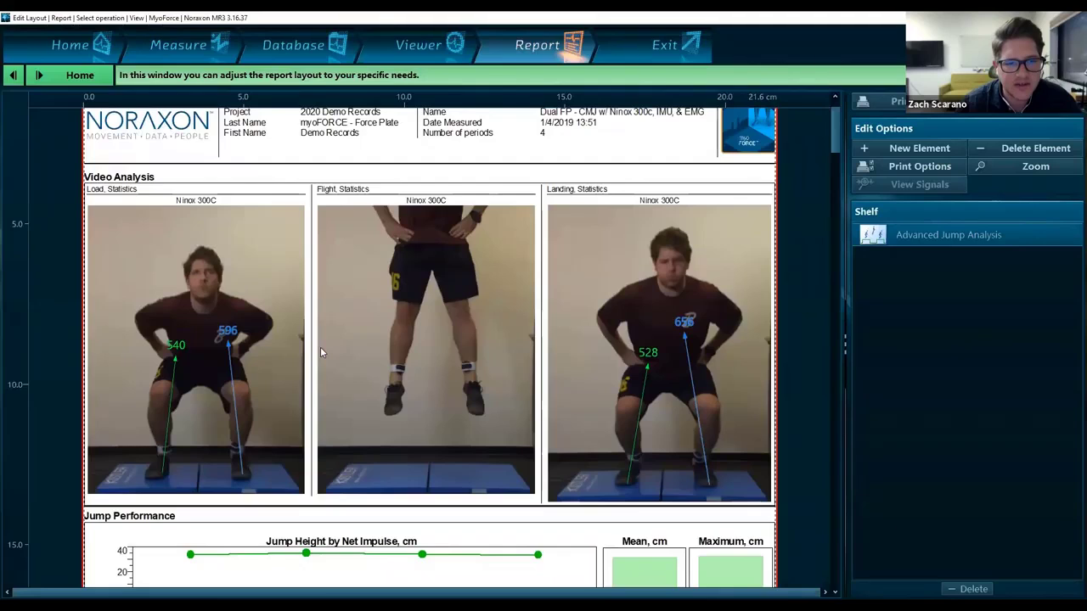